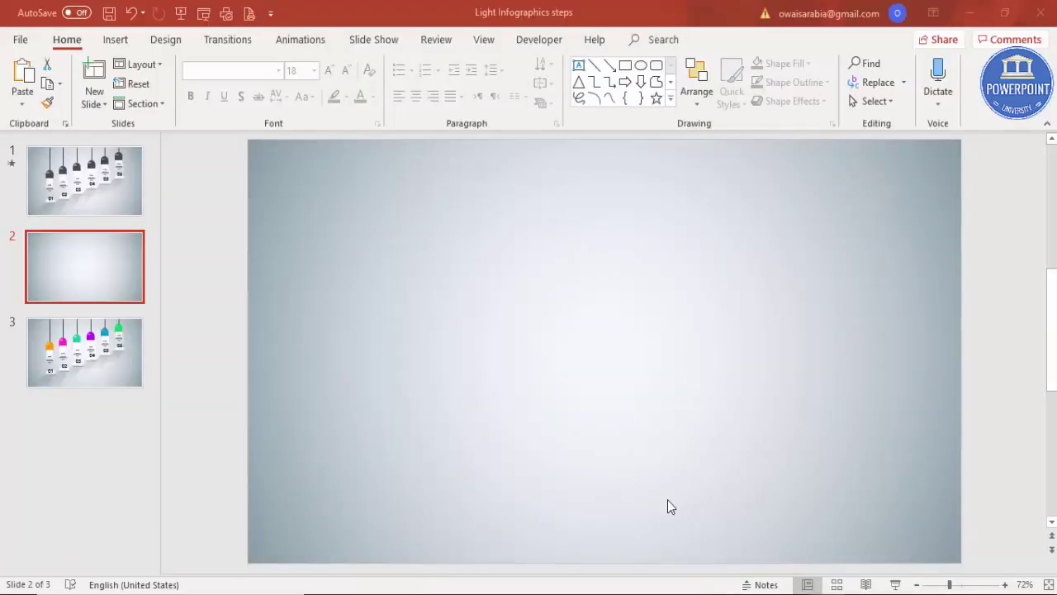
Draw a trapezoid about 0.46" high and 1.44" wide on slide 2 and place it in the slide's lower left area.
click(101, 42)
click(246, 82)
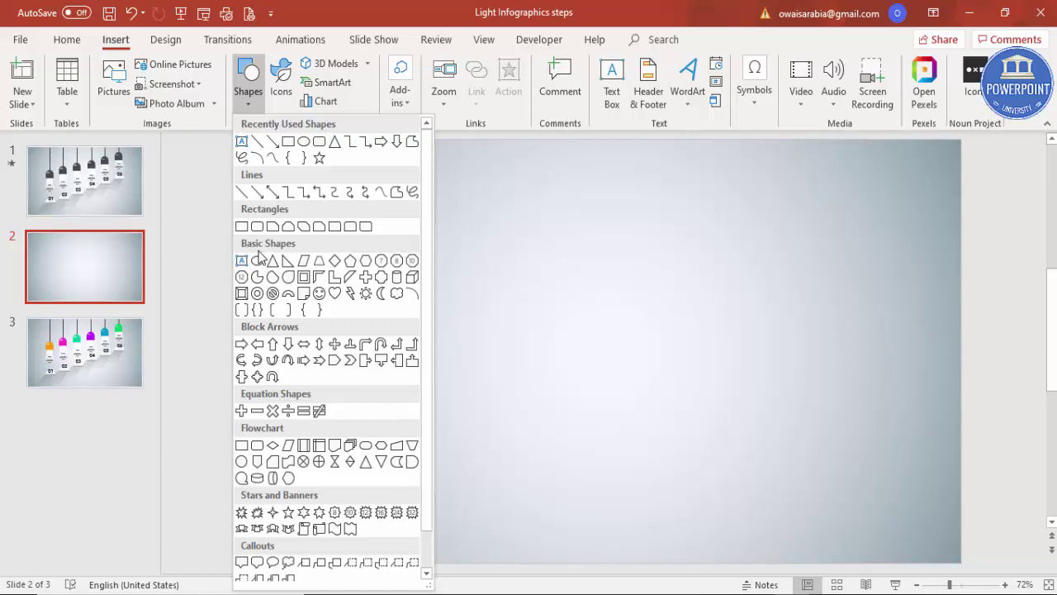
click(319, 263)
drag(405, 369, 481, 394)
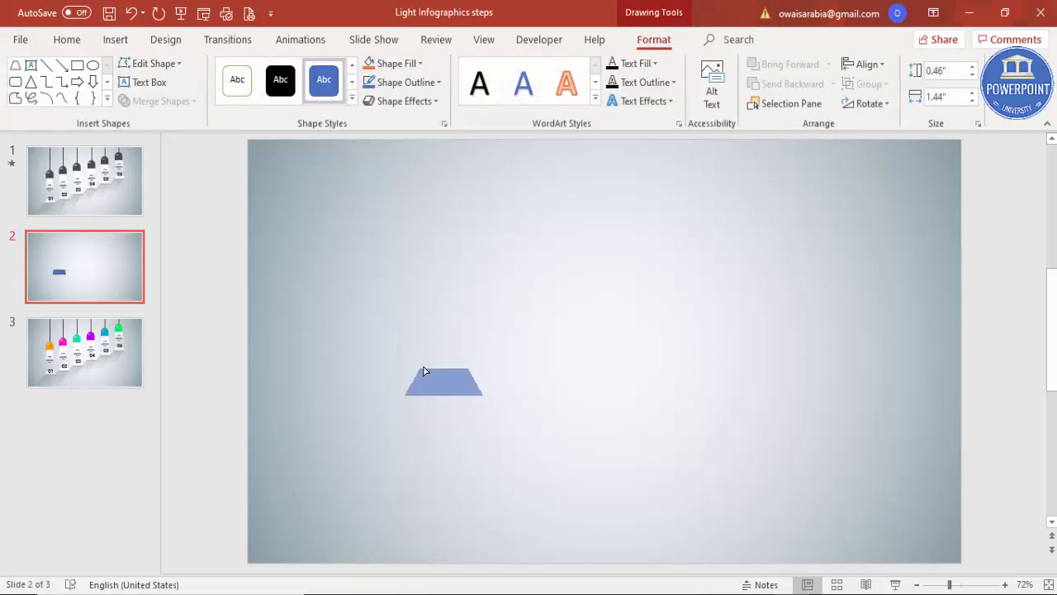
click(432, 382)
drag(449, 385, 425, 397)
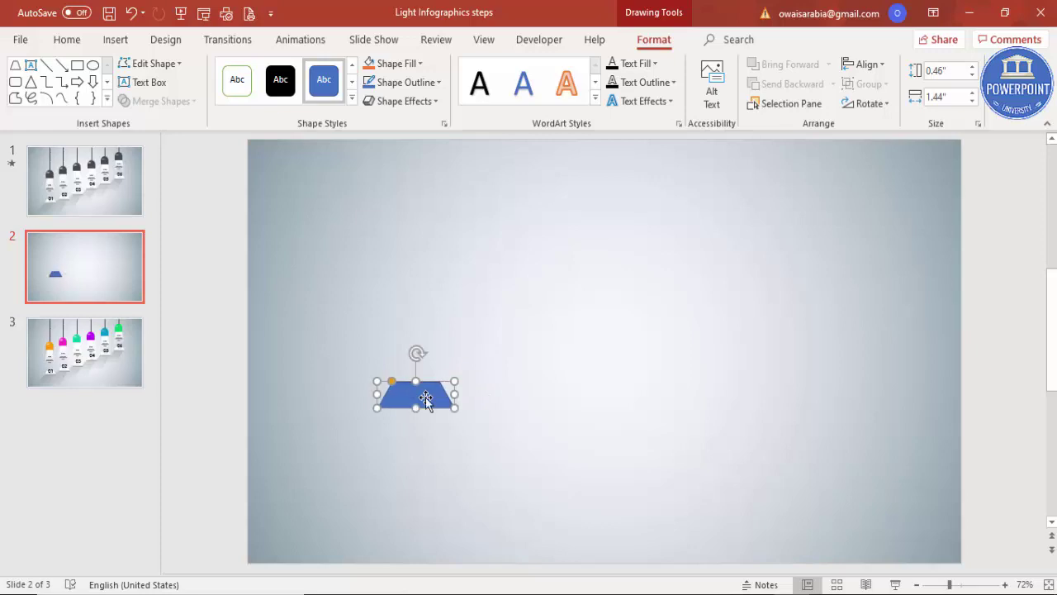
Apply the perspective 3-D rotation preset with Y rotation 324.8° and perspective 45° to the trapezoid and remove its outline.
right_click(425, 397)
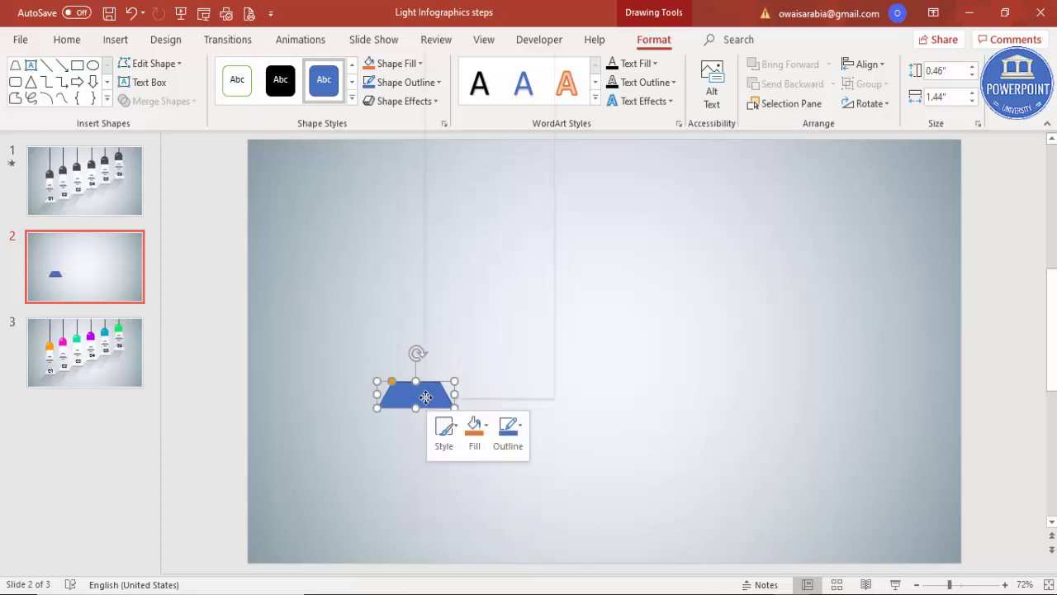
click(478, 372)
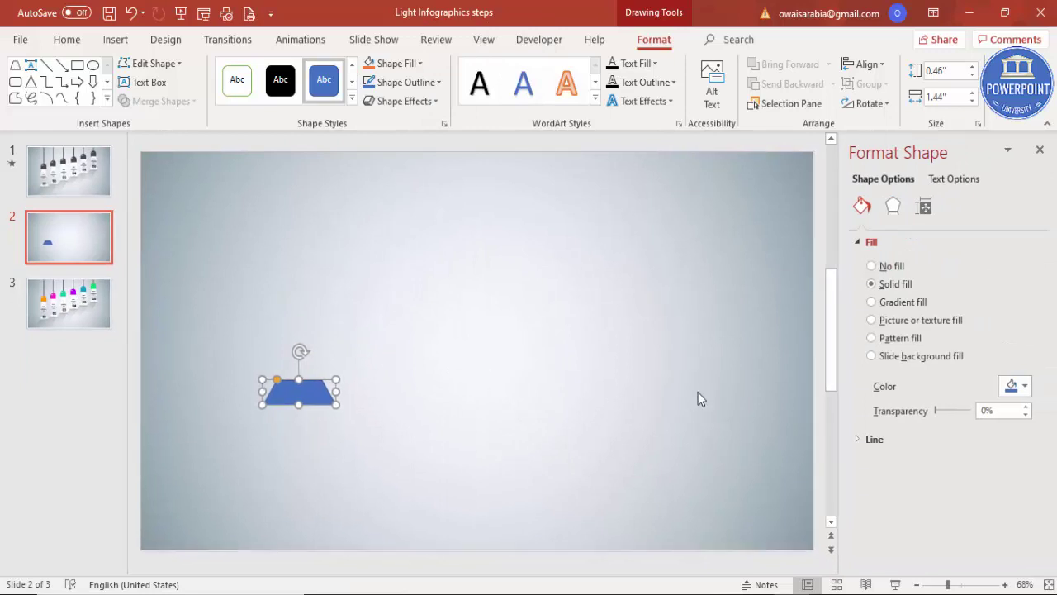
click(895, 207)
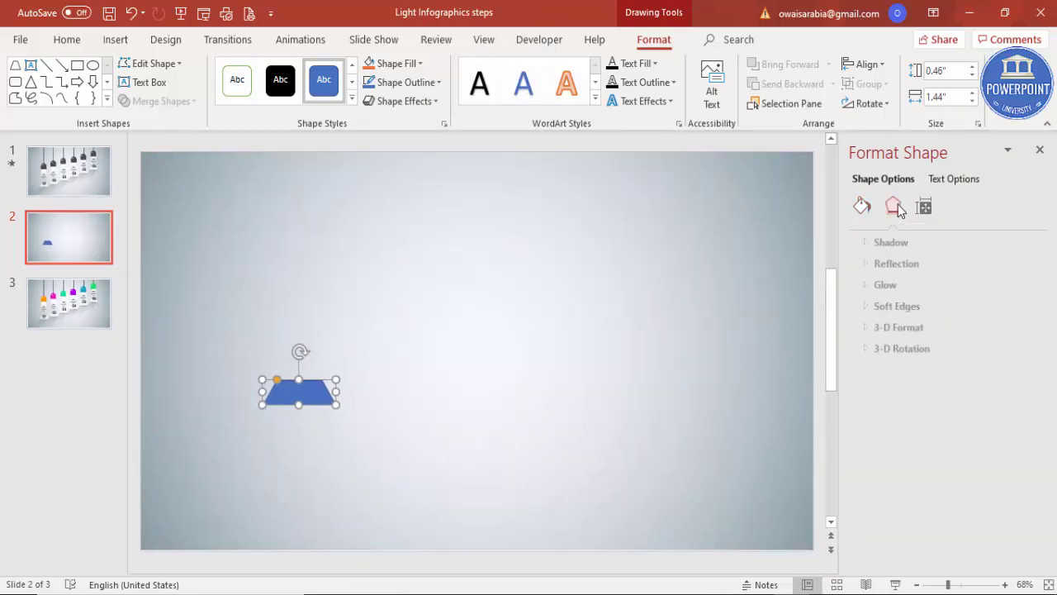
click(900, 350)
click(1016, 383)
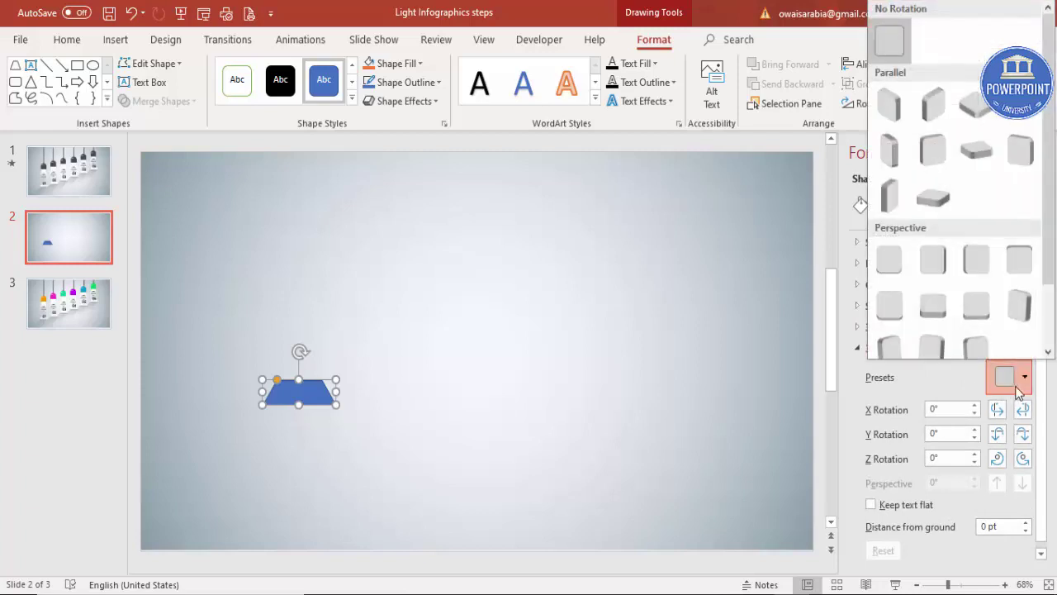
click(933, 307)
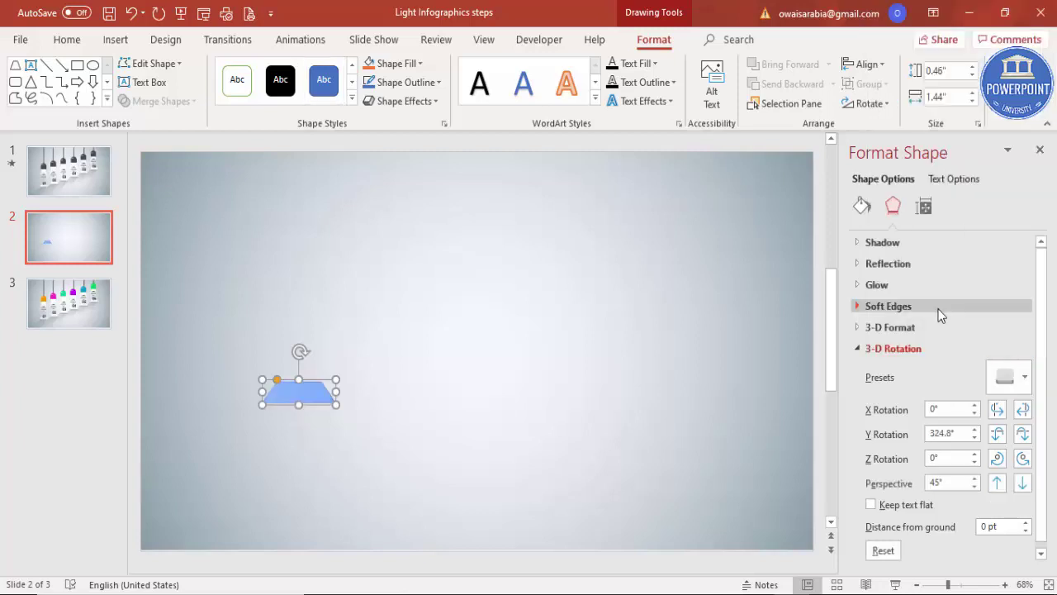
click(413, 86)
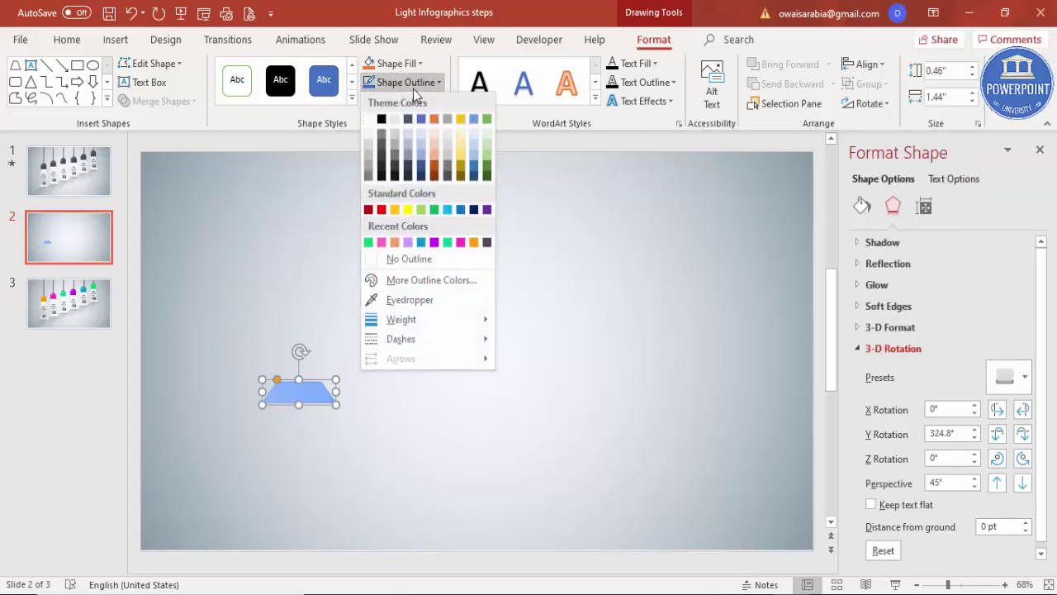
click(413, 259)
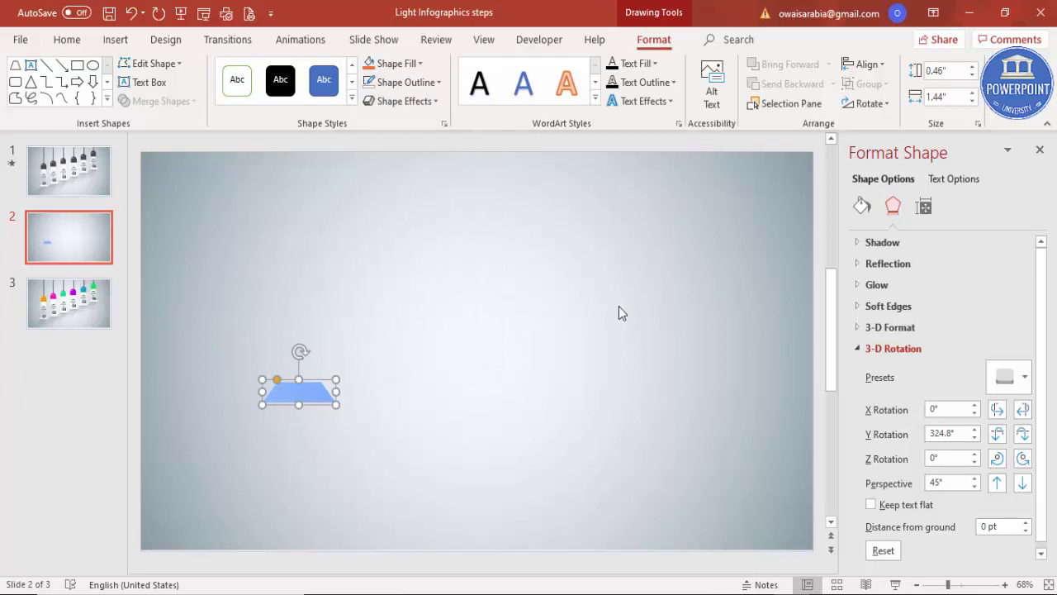
Give the trapezoid a 3-D depth of 21.5 pt with a lighting preset and the second standard material.
click(919, 330)
drag(1046, 389, 1045, 422)
click(1025, 416)
drag(1025, 417, 1042, 472)
click(906, 433)
click(937, 393)
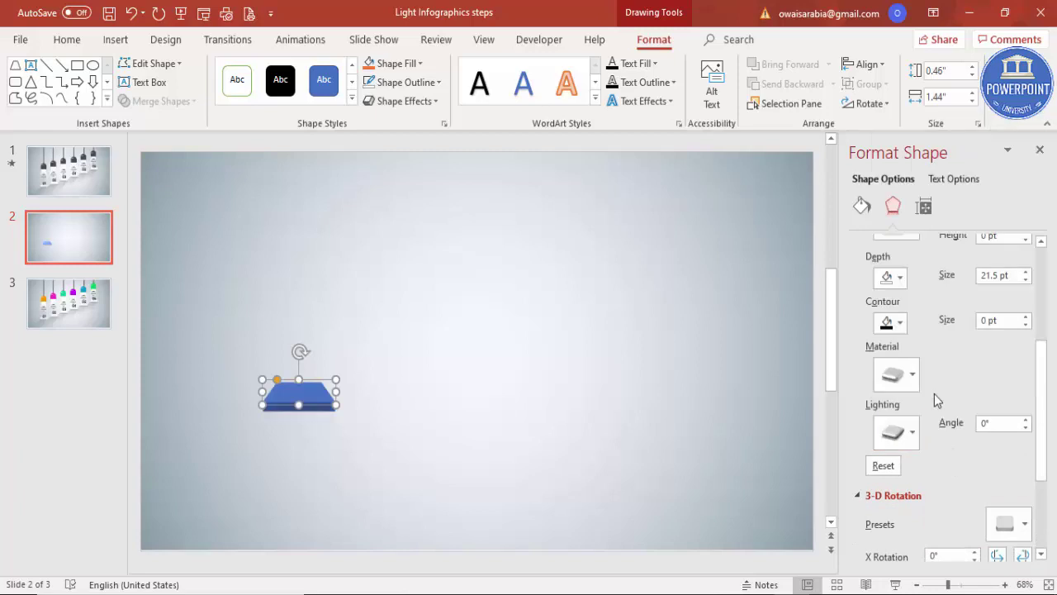
click(905, 379)
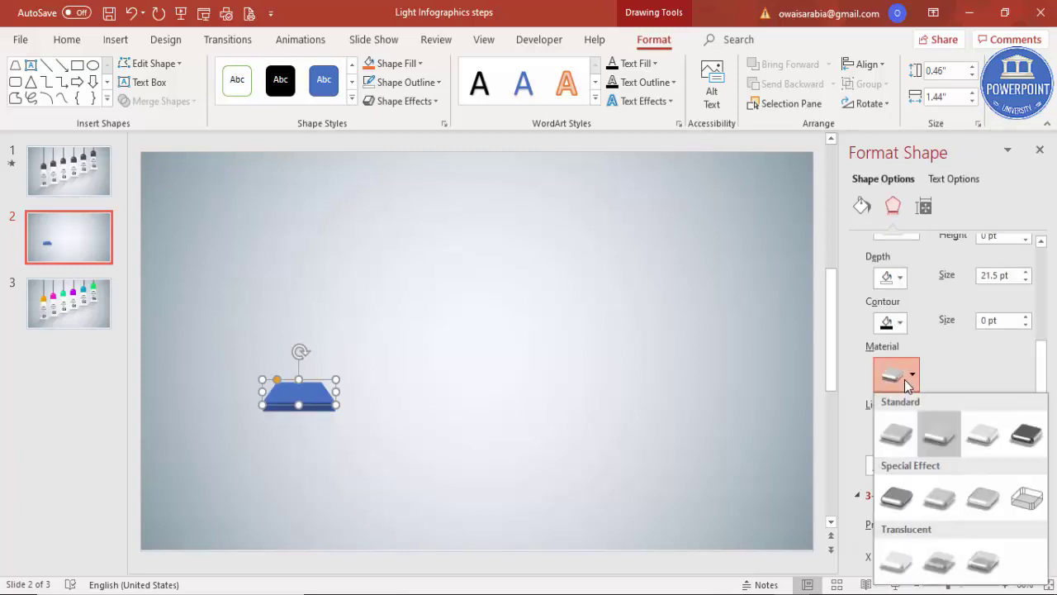
click(941, 445)
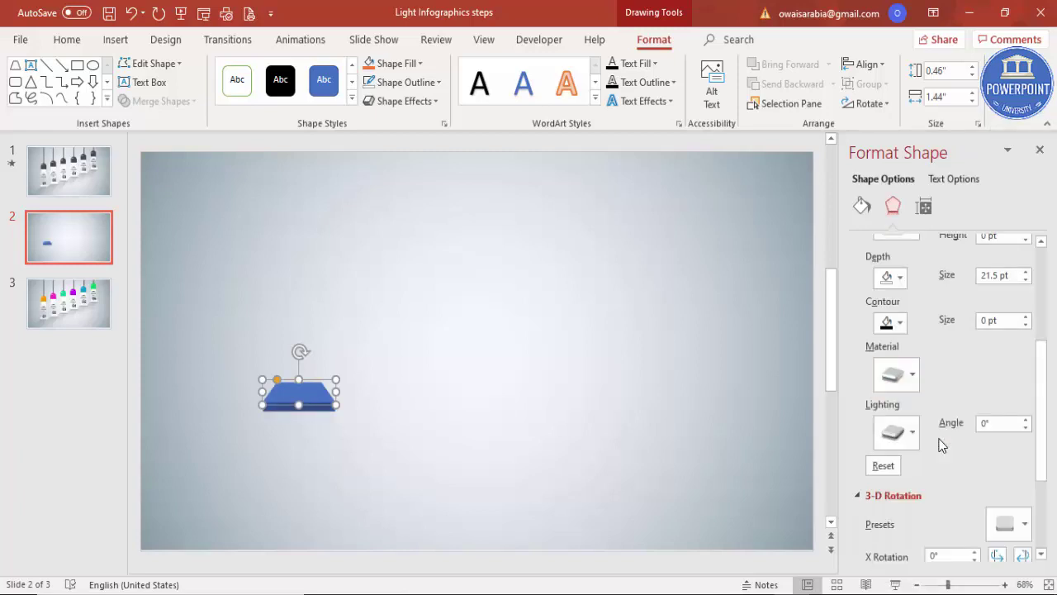
Fill the 3-D trapezoid with white and move it slightly lower on the slide.
click(418, 64)
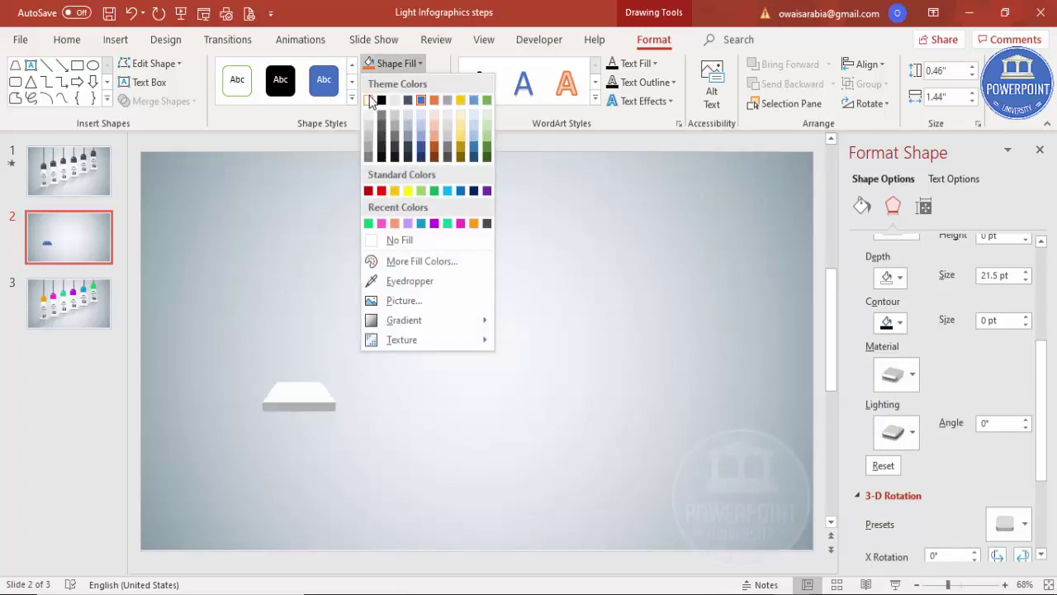
click(370, 100)
click(397, 355)
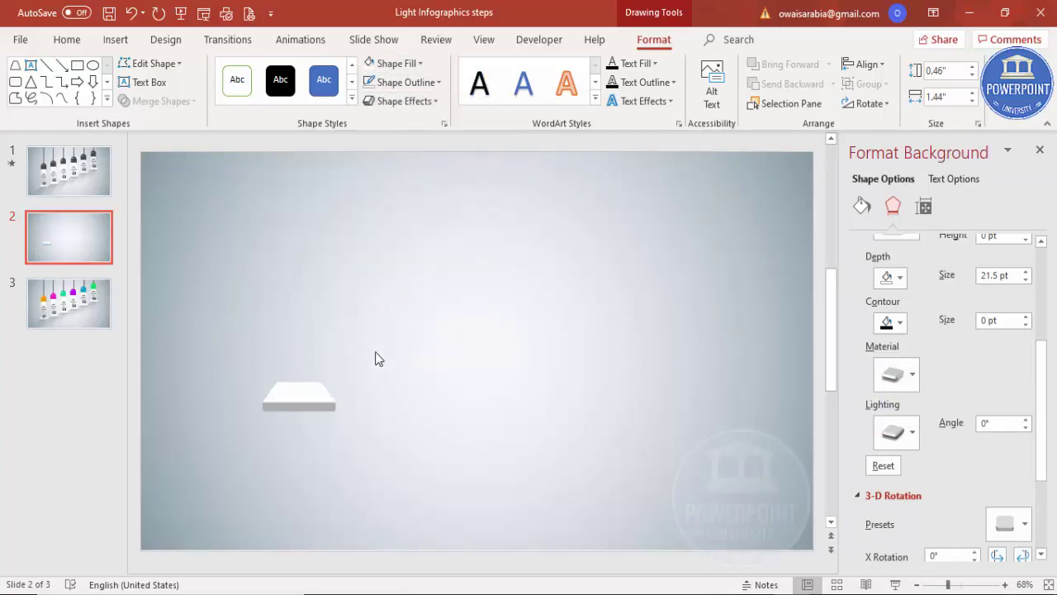
drag(307, 401, 317, 441)
click(419, 423)
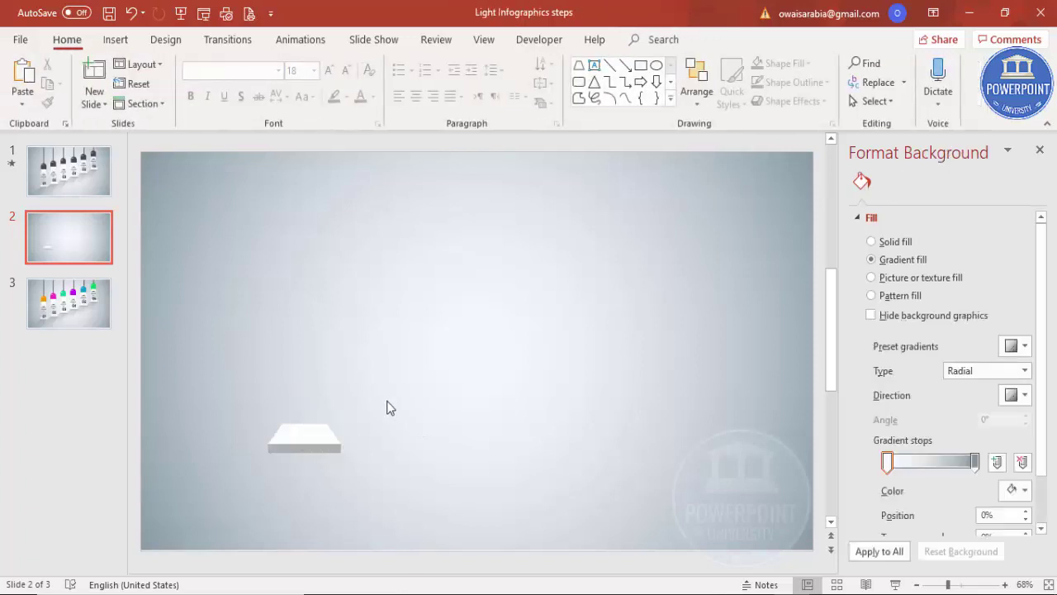
Draw a rectangle about 2.75" high and 1.44" wide over the white slab and remove its outline.
click(115, 39)
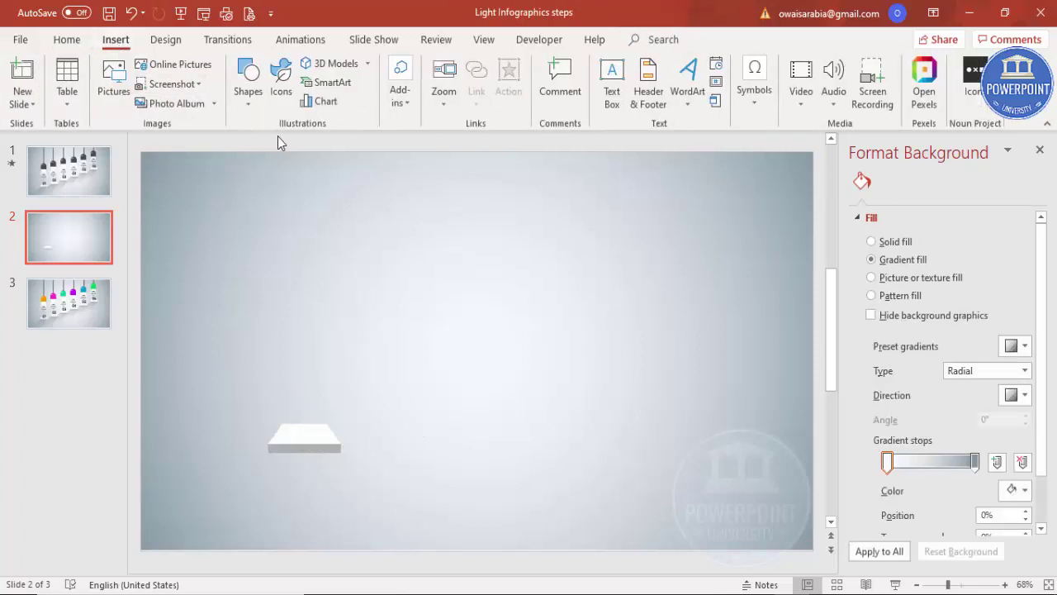
click(247, 103)
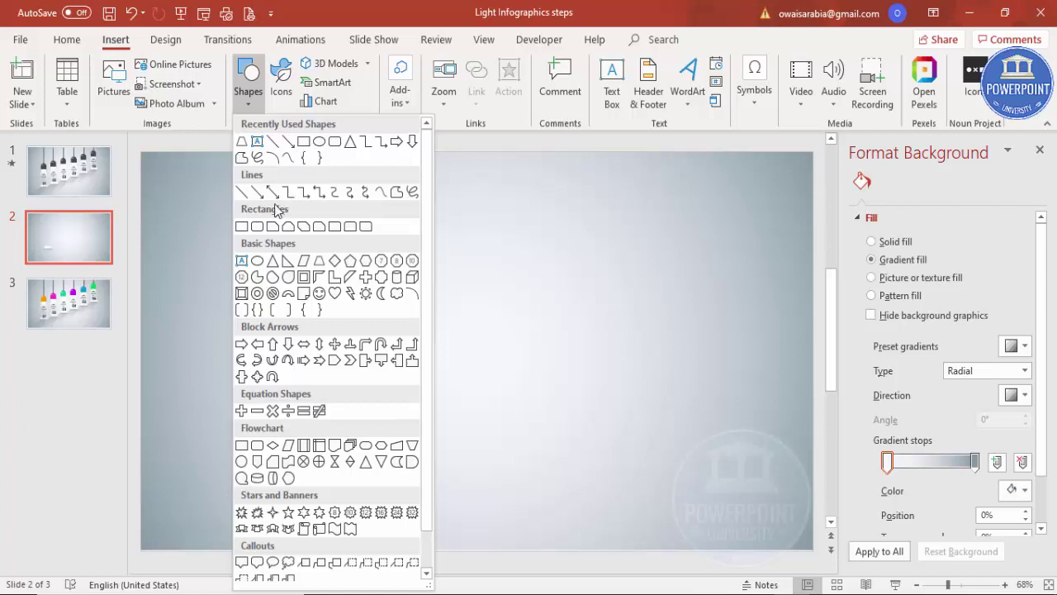
key(Escape)
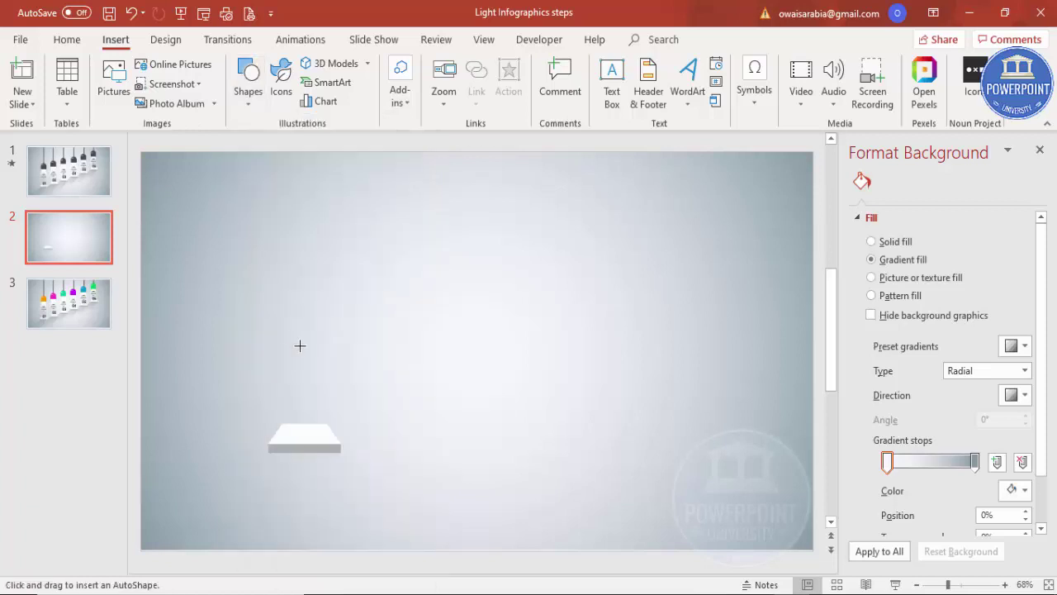
mouse_move(285, 334)
mouse_down()
mouse_move(354, 448)
mouse_move(357, 480)
mouse_up()
drag(338, 342, 330, 367)
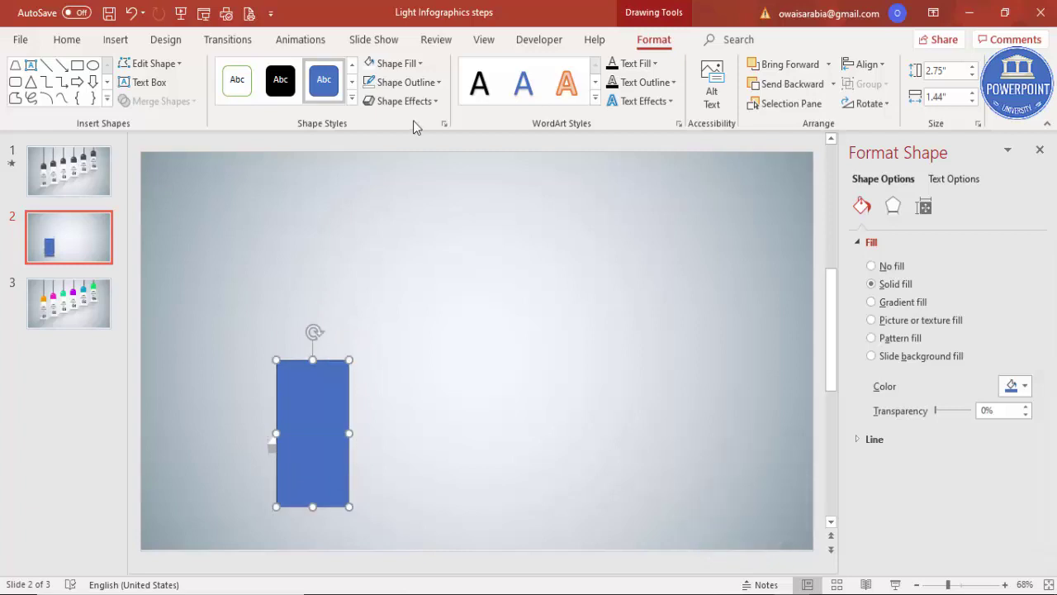
click(429, 82)
click(425, 258)
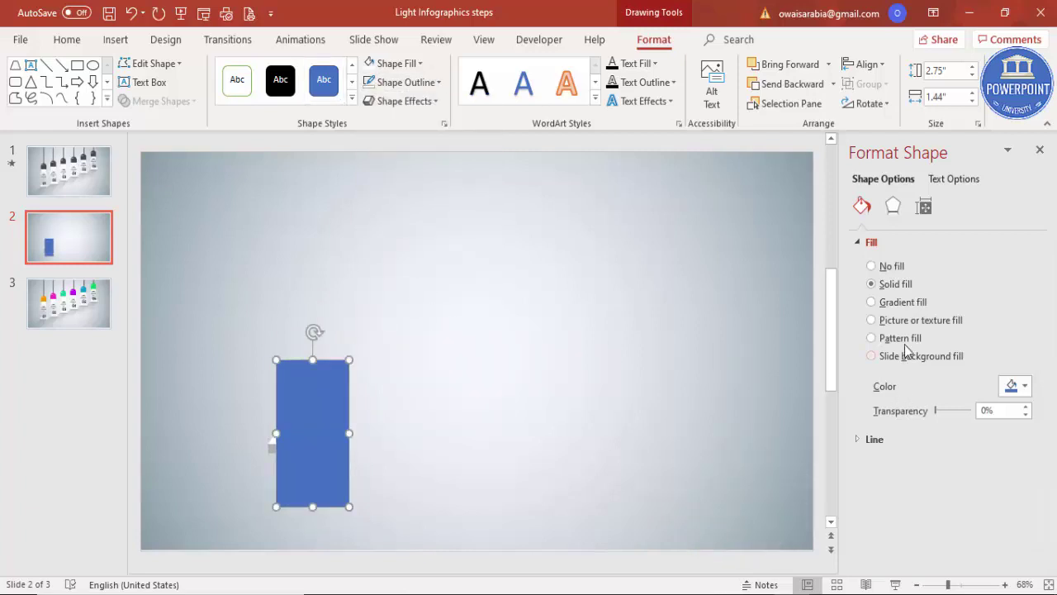
Apply a gradient fill to the rectangle with white at the 0% stop and black at the 100% stop.
click(907, 302)
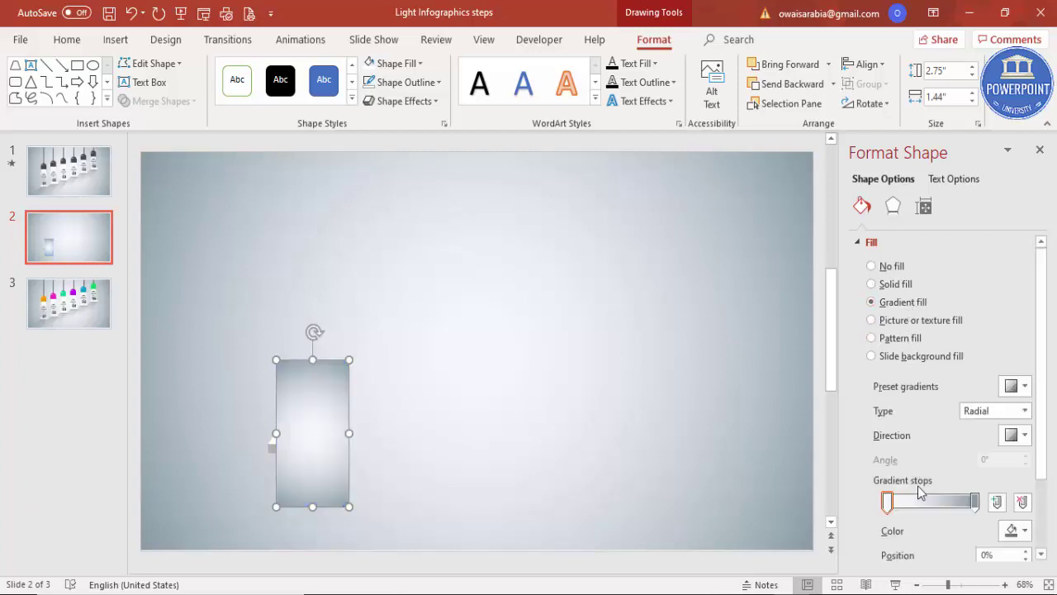
click(974, 501)
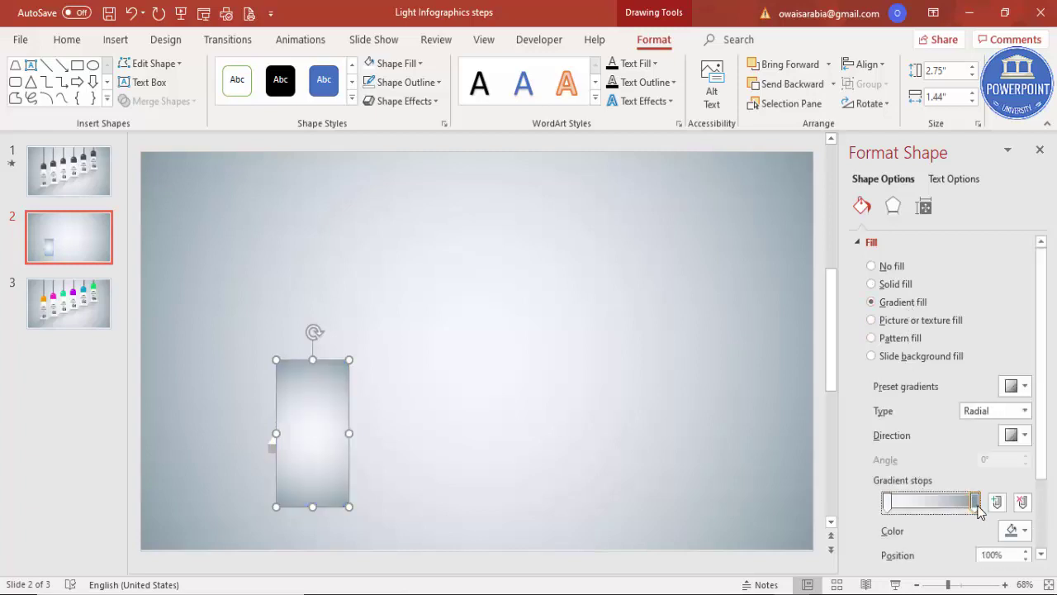
click(1020, 530)
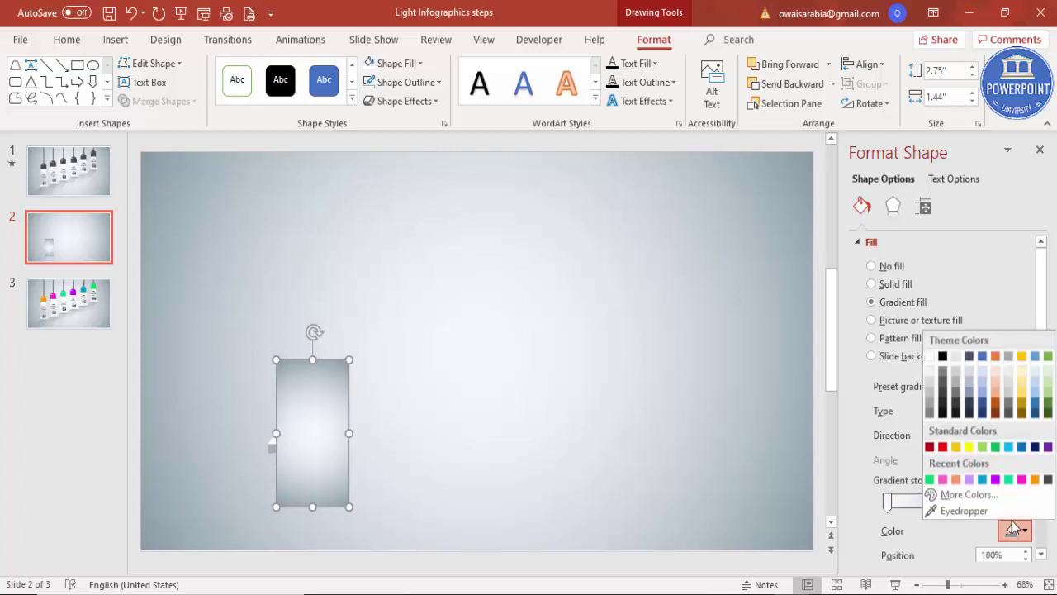
click(942, 357)
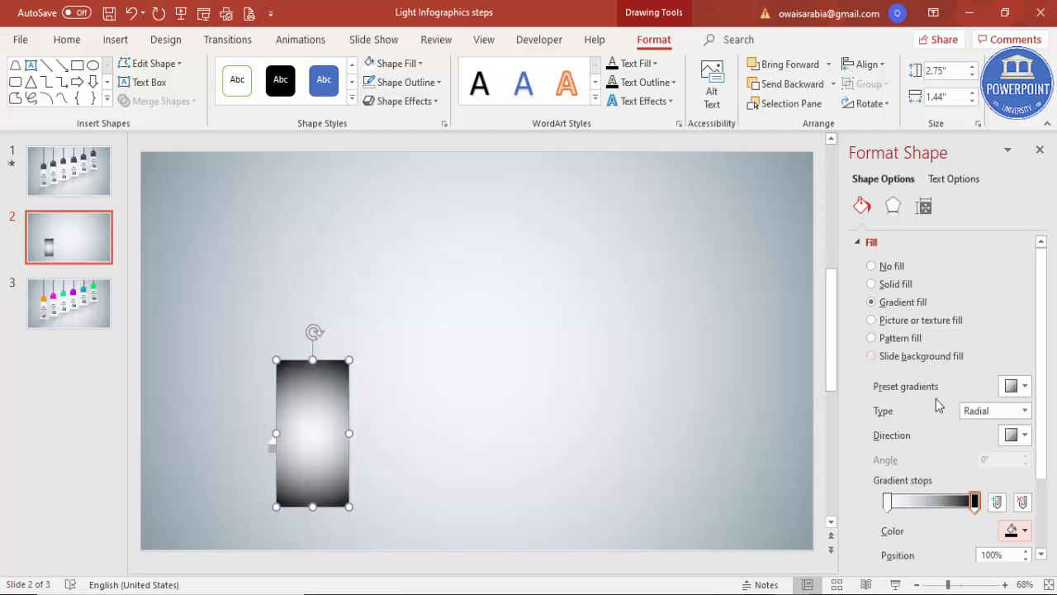
click(889, 502)
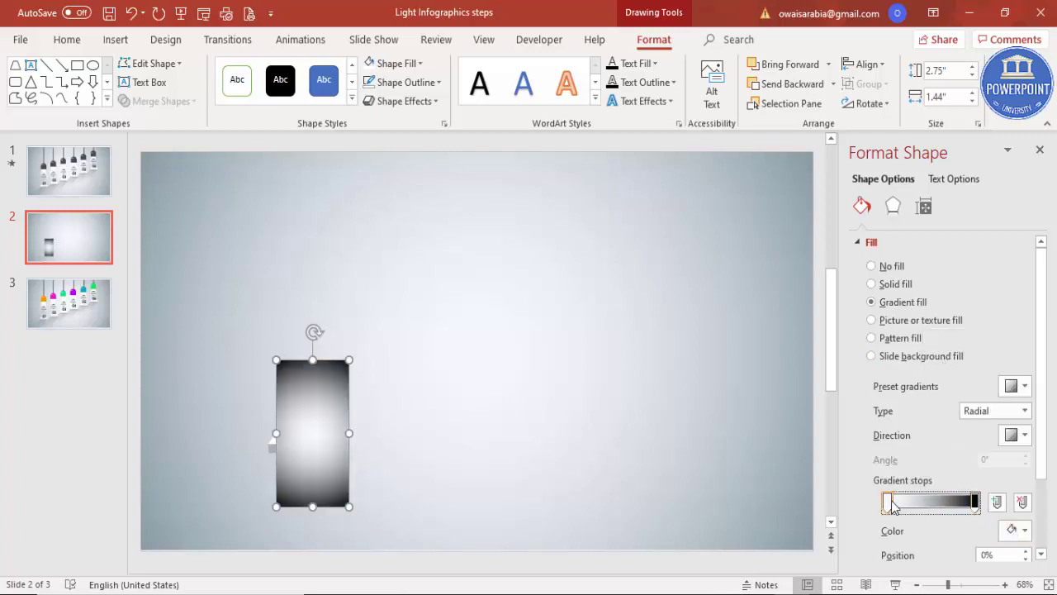
click(1017, 530)
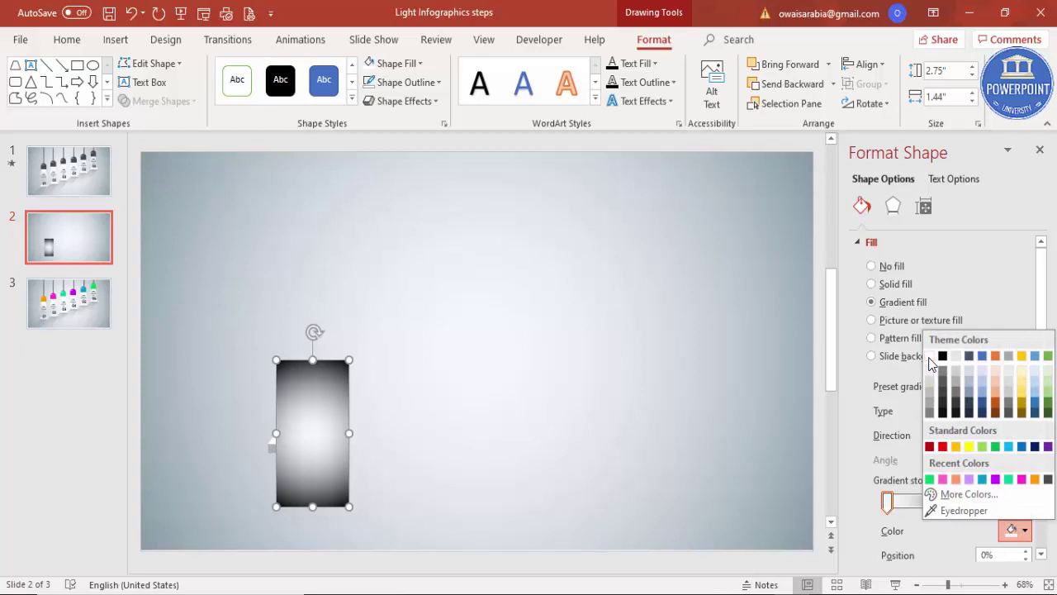
click(929, 357)
Make the rectangle's gradient linear at 270° and move the rectangle down so its sides line up with the slab's front edge.
click(977, 410)
click(983, 424)
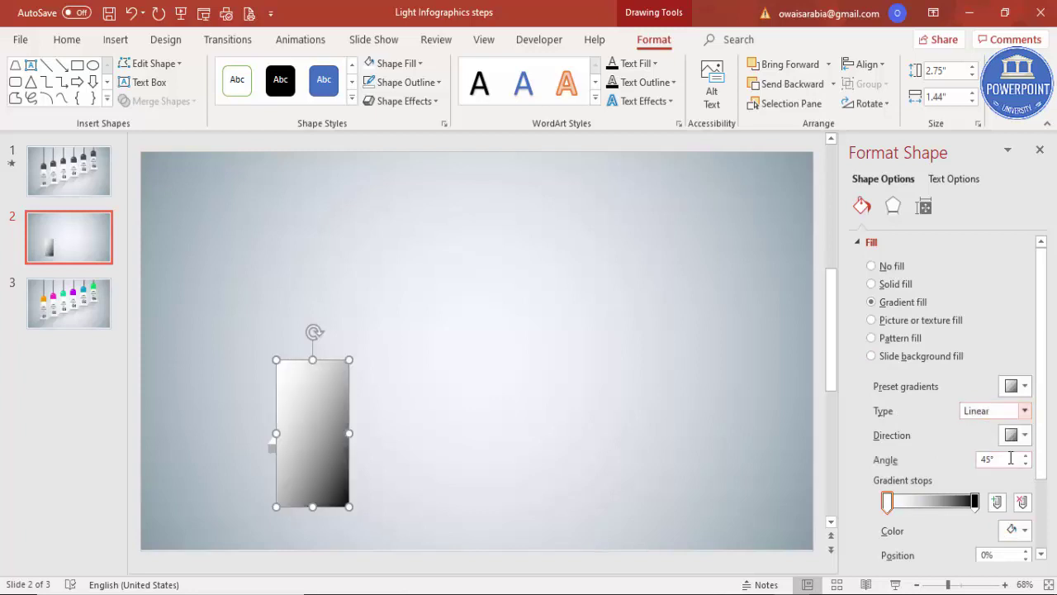
click(1022, 434)
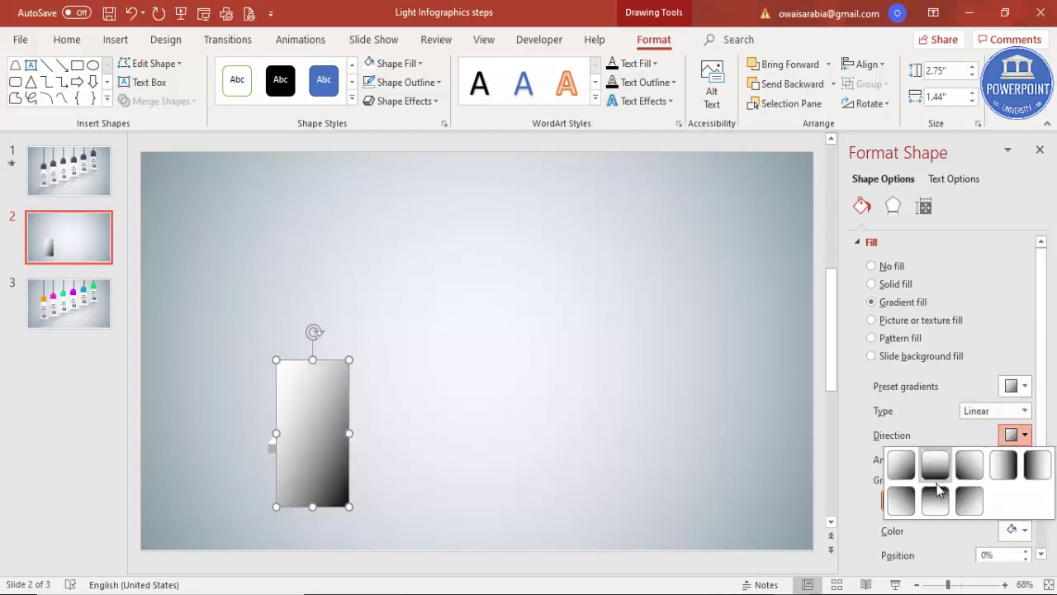
click(938, 509)
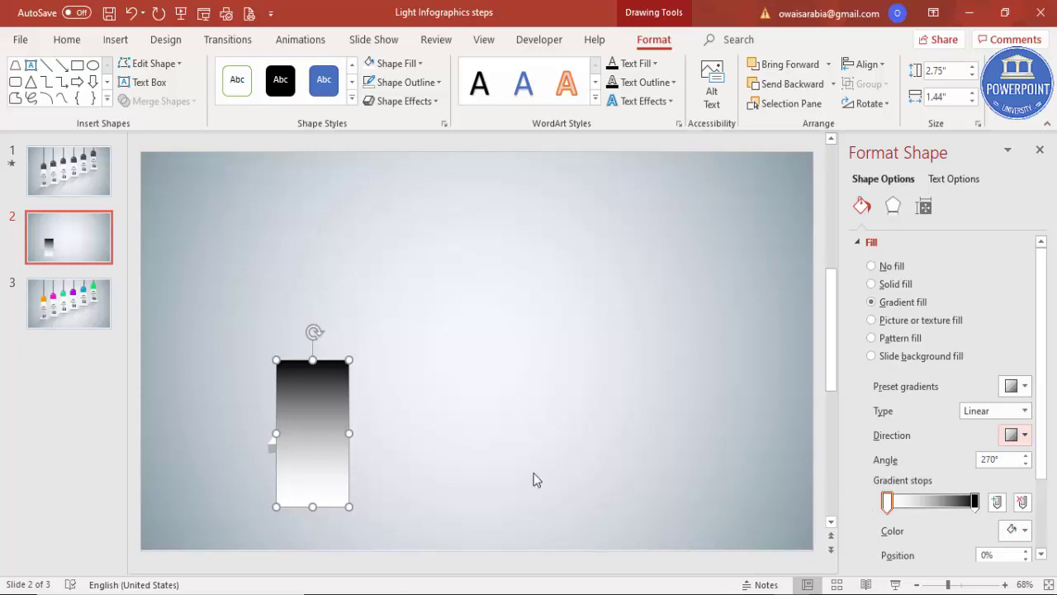
drag(323, 389, 314, 463)
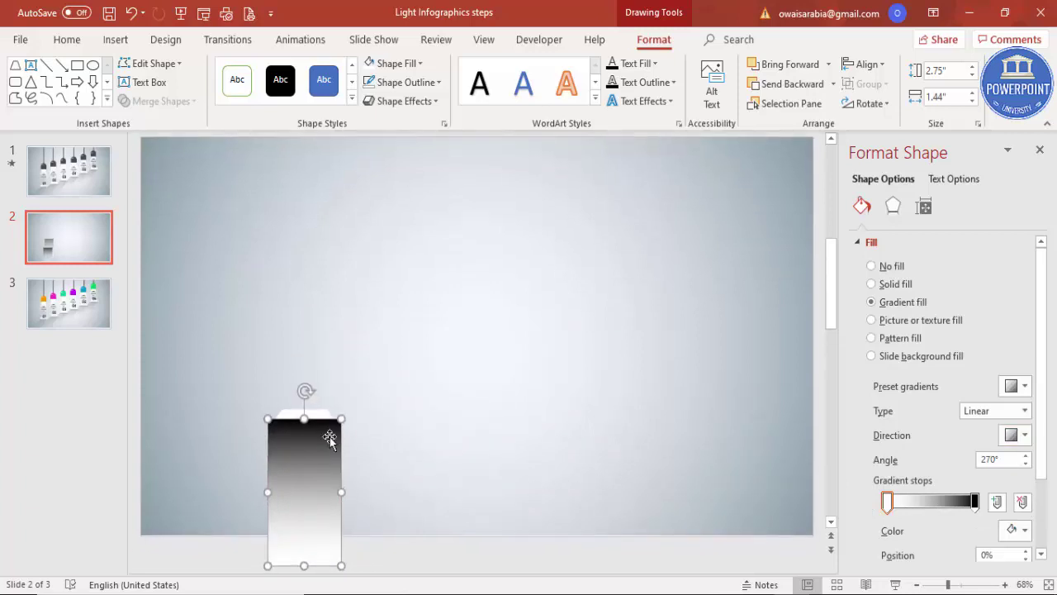
Set the transparency of the white gradient stop to 78% and of the black gradient stop to 47%.
drag(1043, 453, 1050, 538)
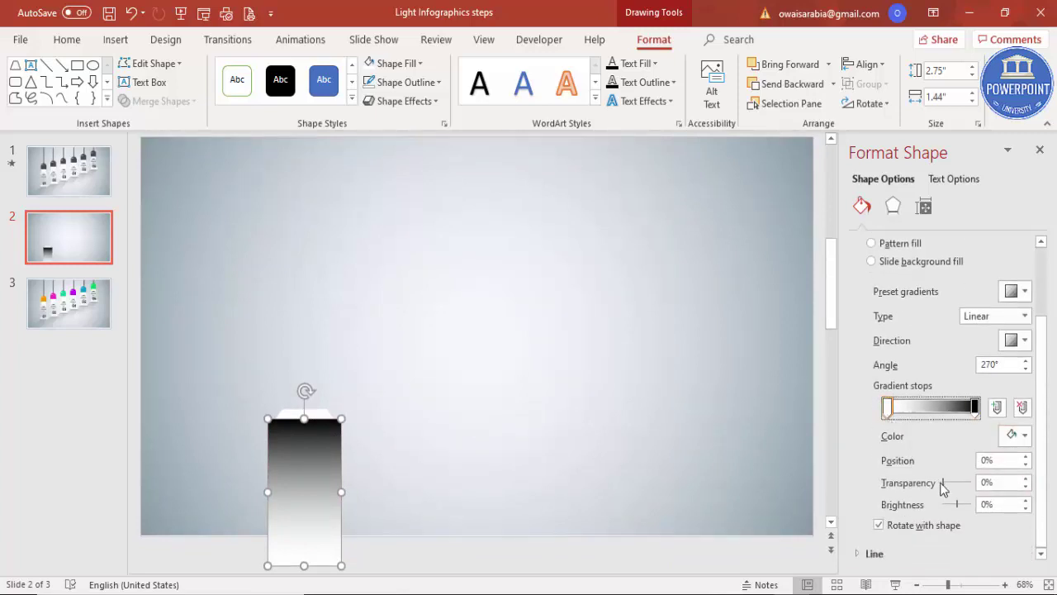
drag(943, 487, 966, 487)
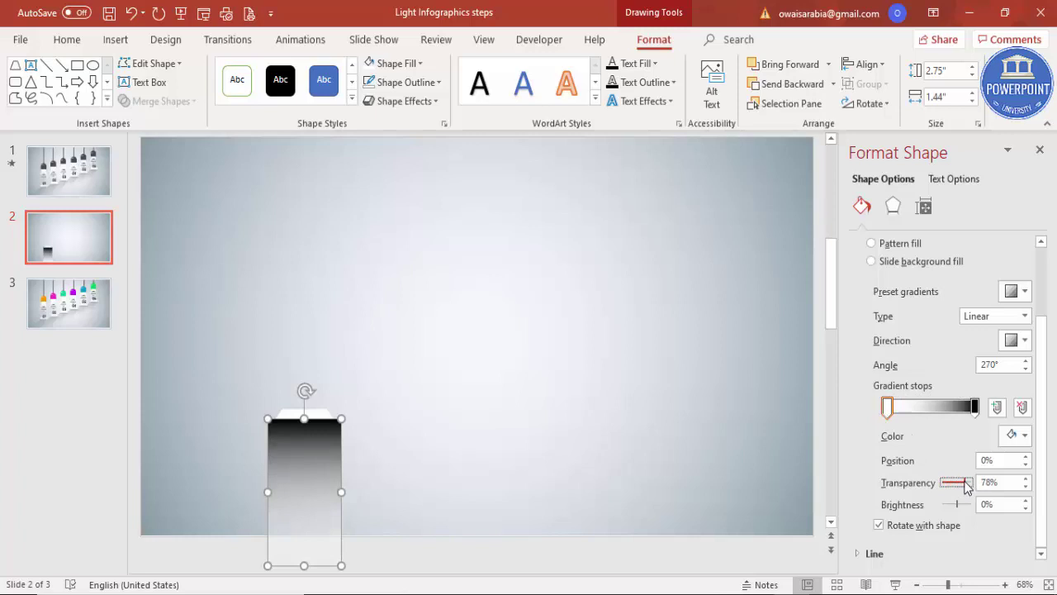
click(974, 407)
drag(946, 489, 957, 485)
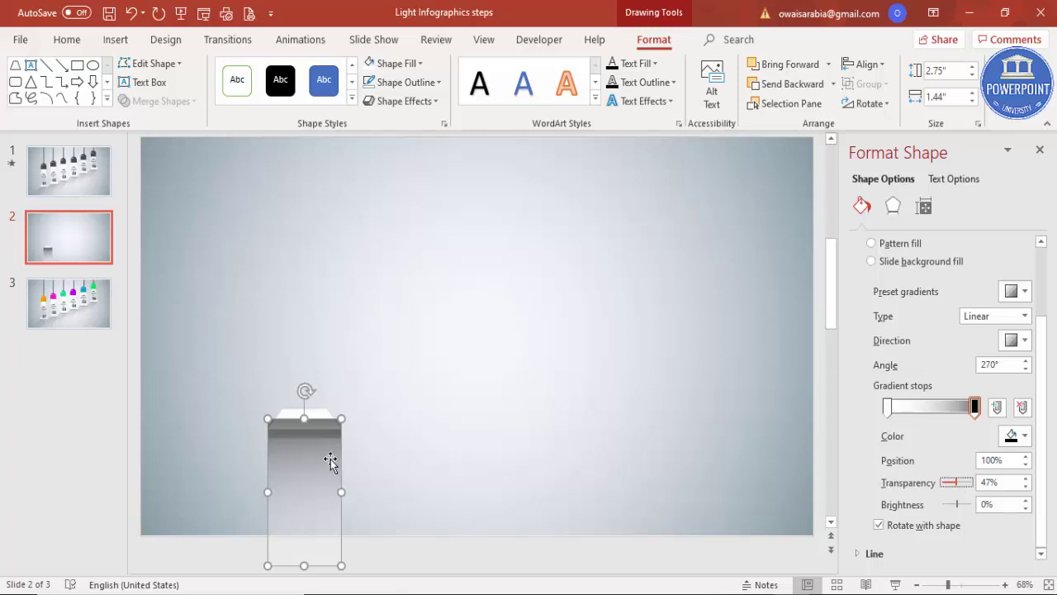
Edit the shadow rectangle's points so its lower corners slant out to the left and its upper corners tuck within the slab.
right_click(331, 461)
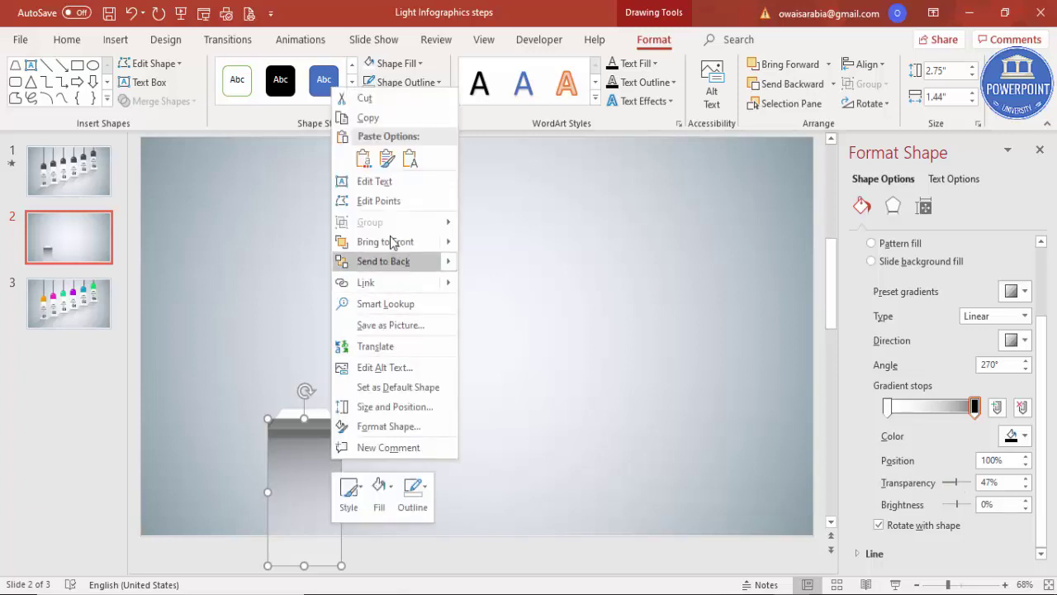
click(368, 202)
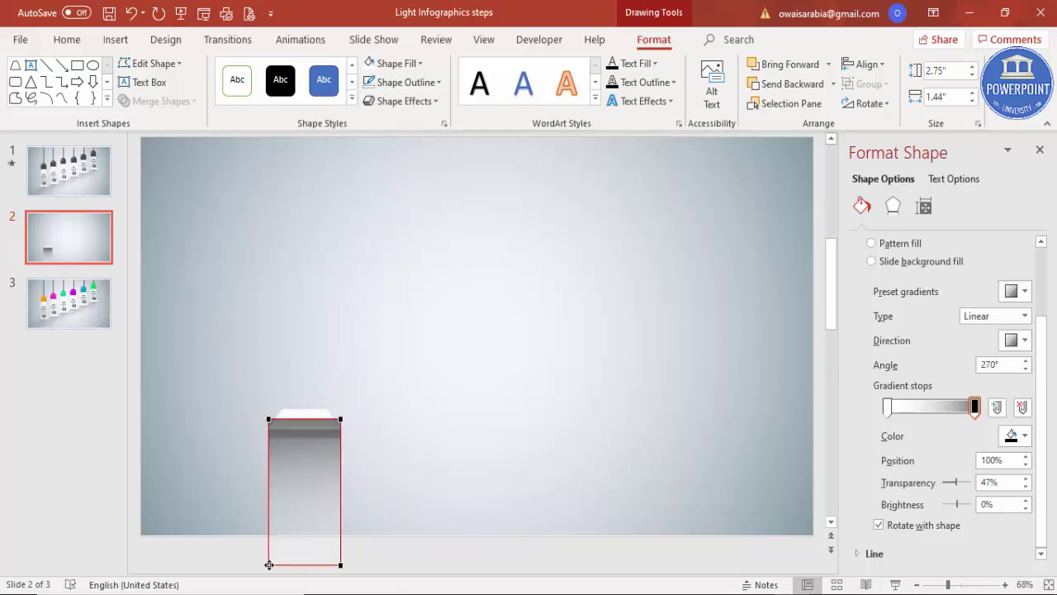
drag(268, 564, 177, 525)
drag(340, 561, 262, 526)
drag(342, 433, 337, 446)
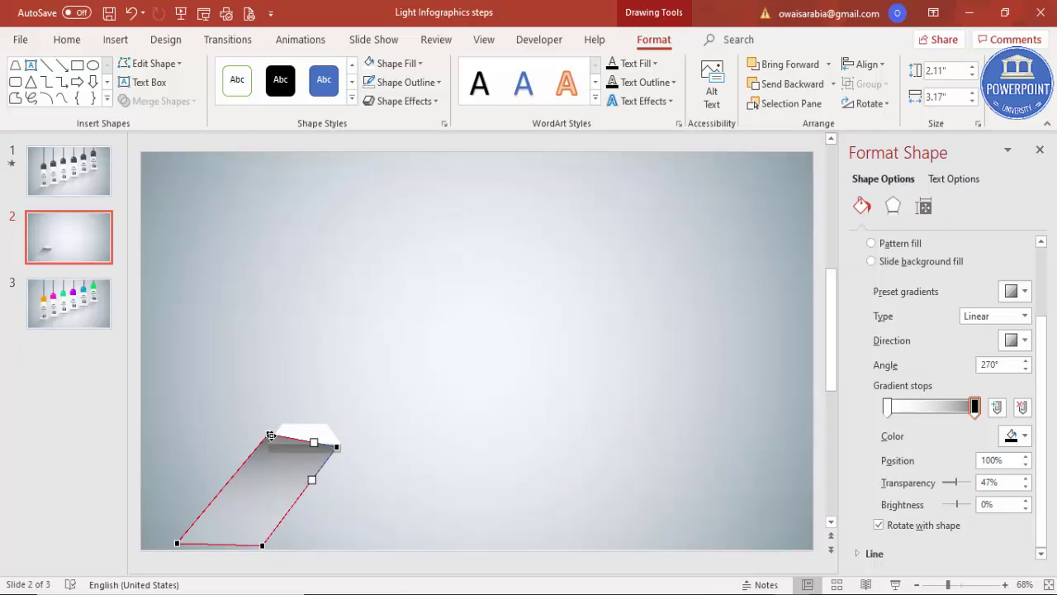
click(270, 436)
drag(282, 434, 281, 434)
click(408, 404)
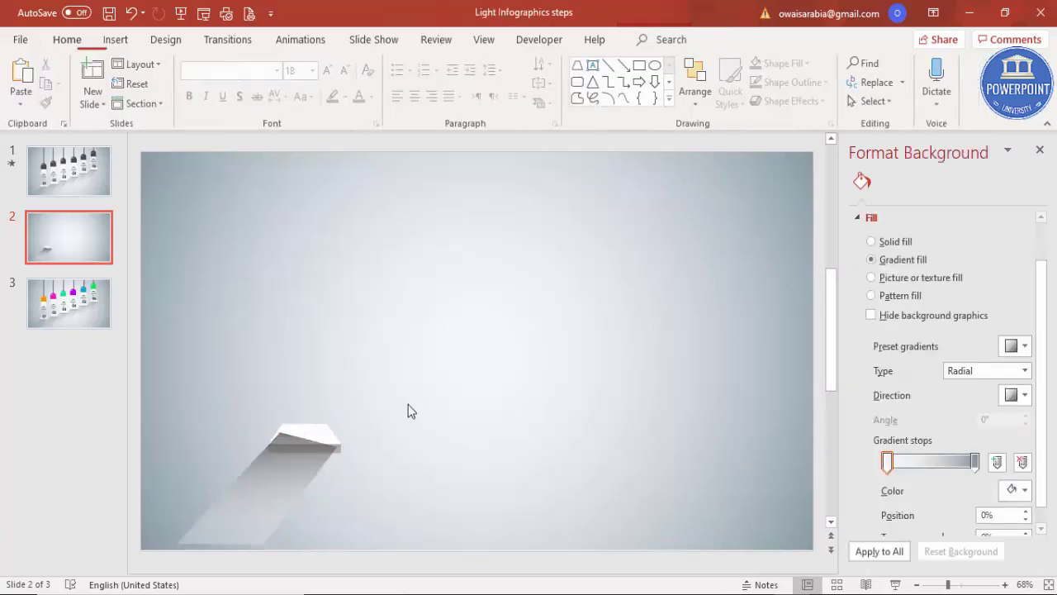
Send the slanted shadow to the back so it lies behind the white slab.
click(278, 477)
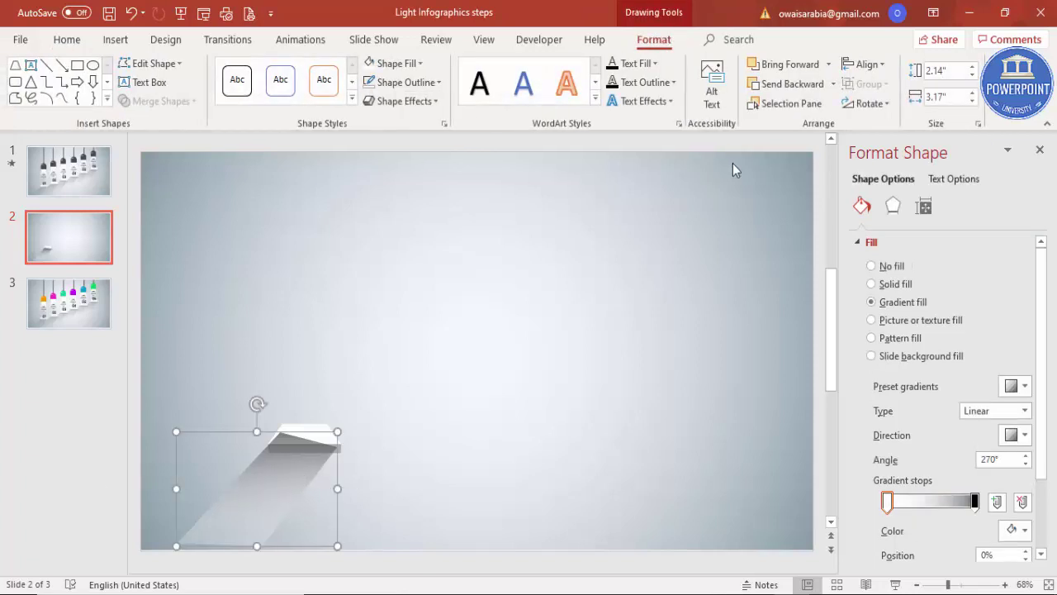
click(833, 84)
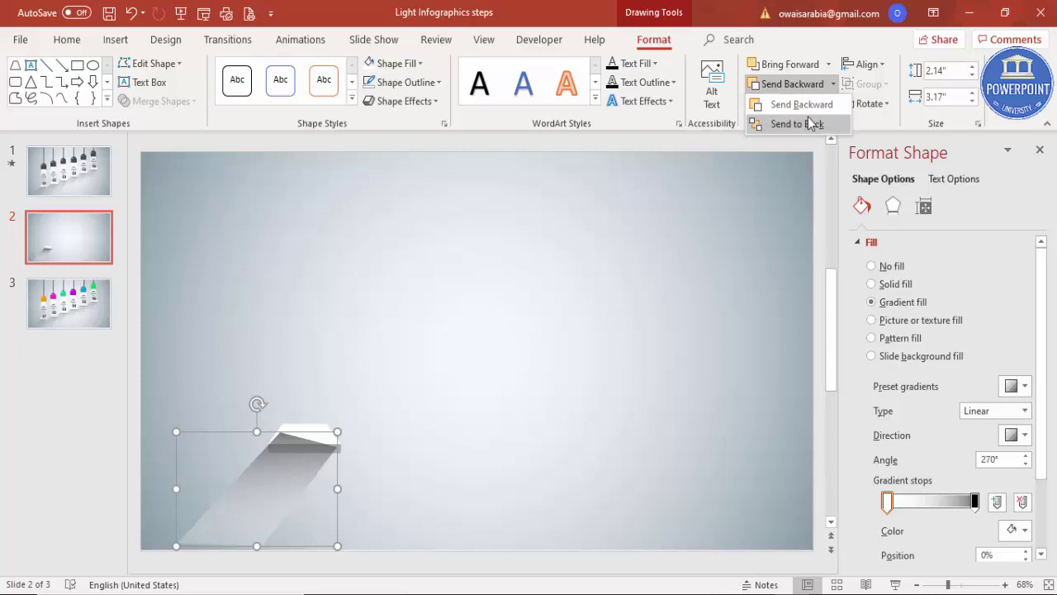
click(813, 124)
click(704, 228)
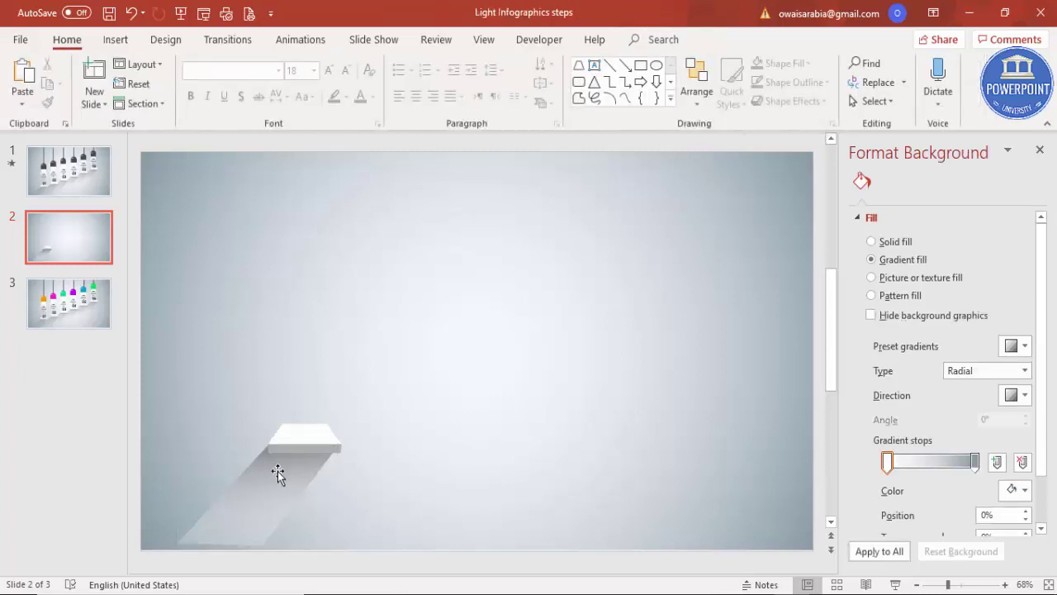
Change the shadow's white gradient stop to black with 100% transparency and shift it to the 14% position.
click(264, 490)
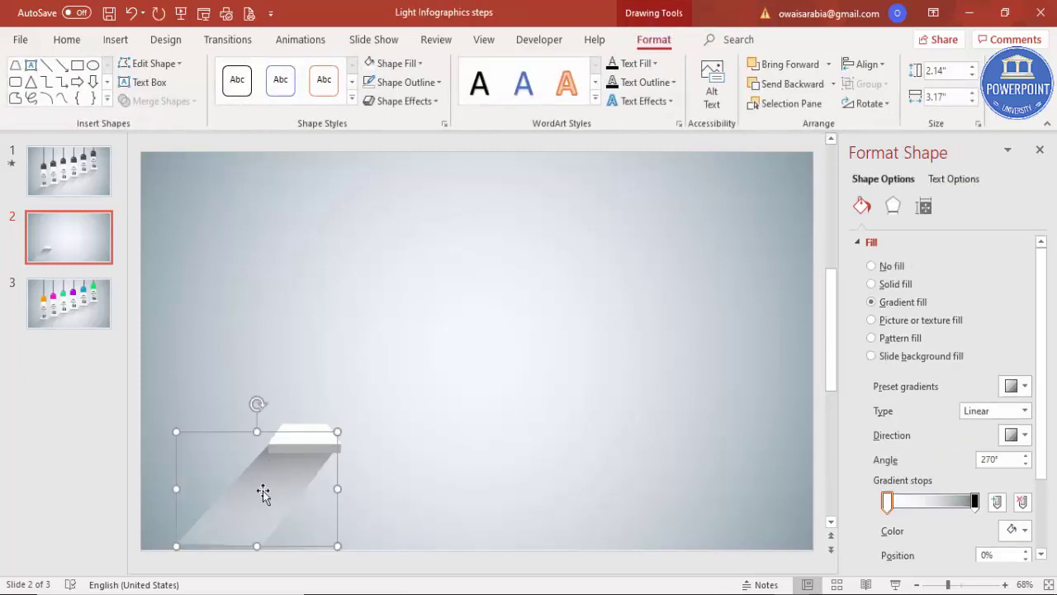
drag(1043, 437, 1047, 510)
click(888, 408)
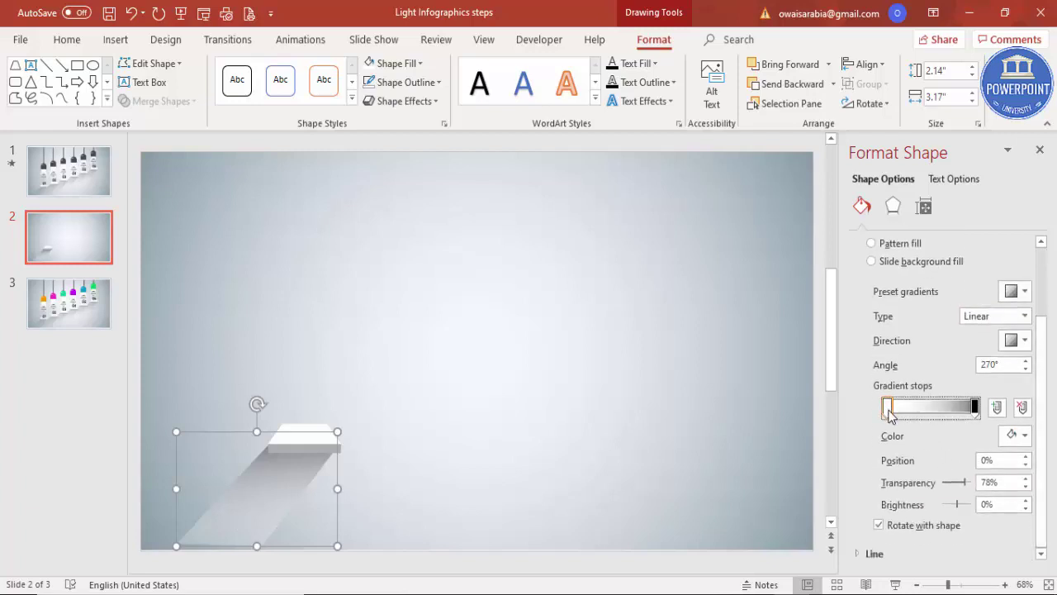
drag(962, 487, 985, 486)
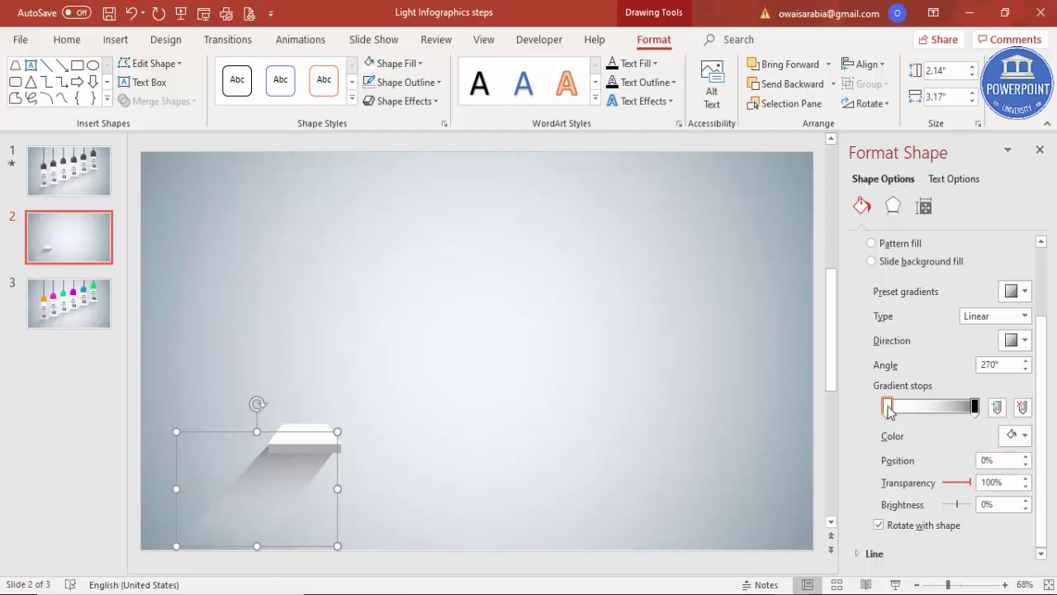
click(1017, 435)
click(945, 266)
drag(946, 487, 977, 488)
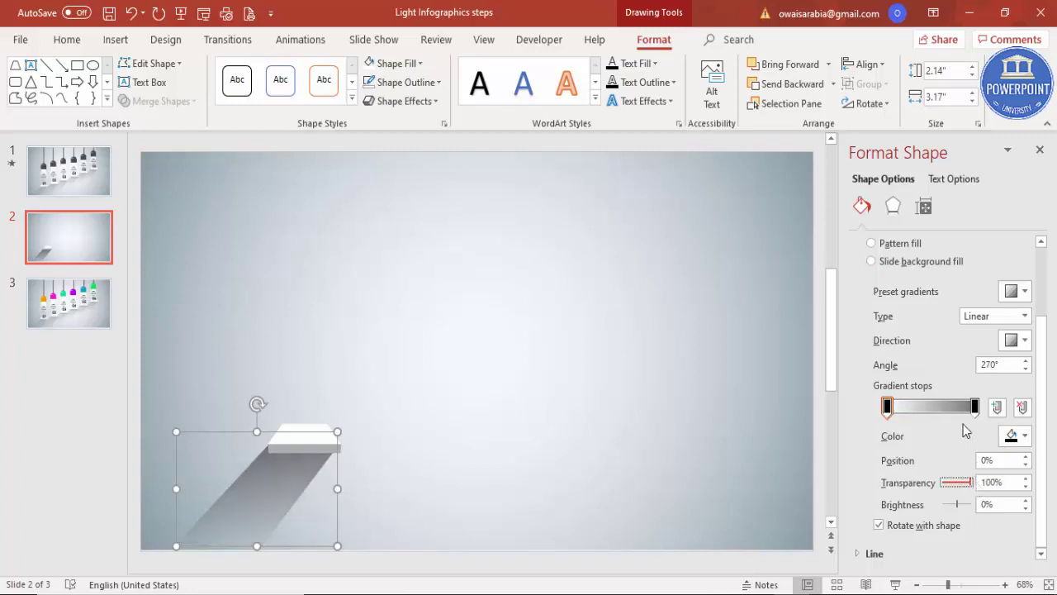
drag(888, 408, 905, 411)
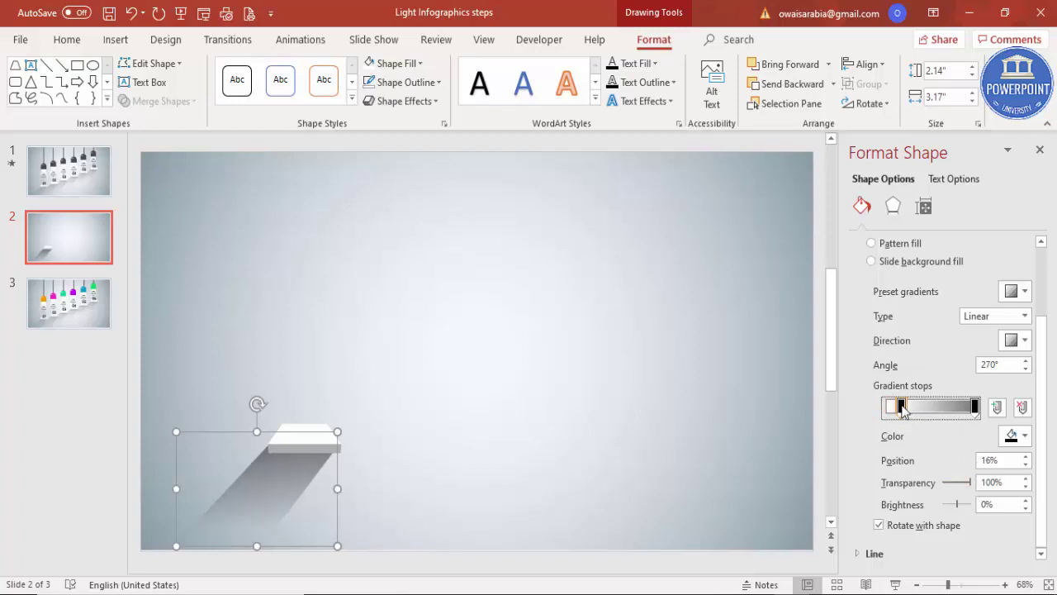
click(465, 425)
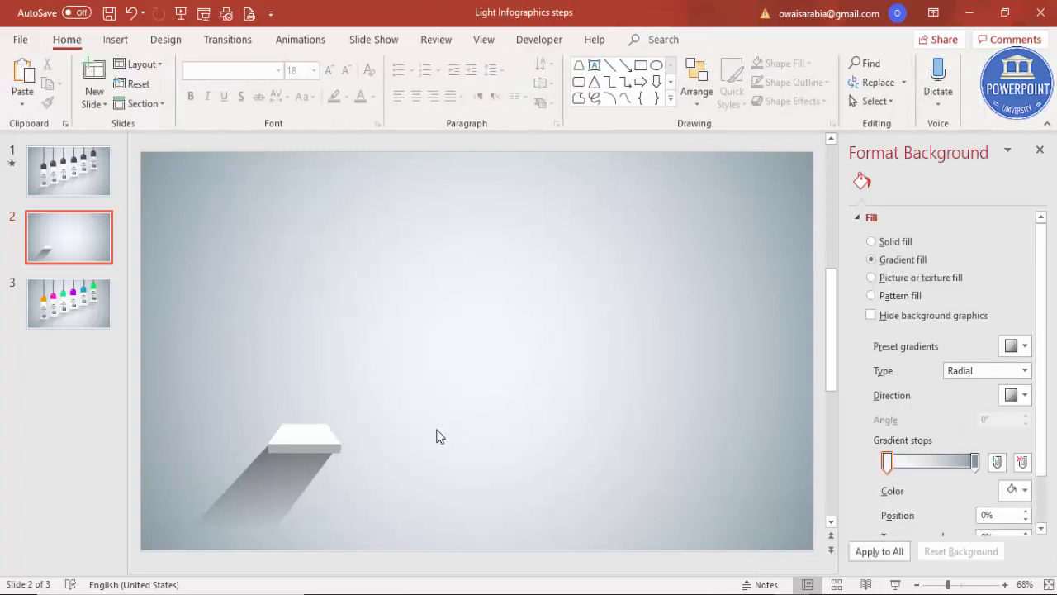
Set the transparency of the shadow's black gradient stop at 100% position to 71%.
click(285, 488)
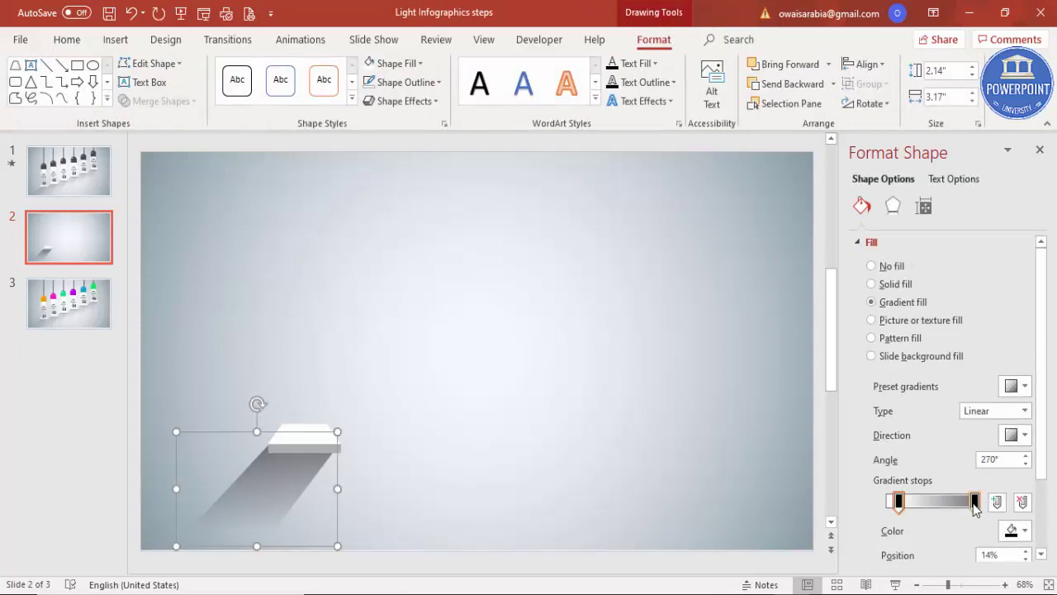
scroll(1045, 459, down, 3)
drag(957, 486, 963, 487)
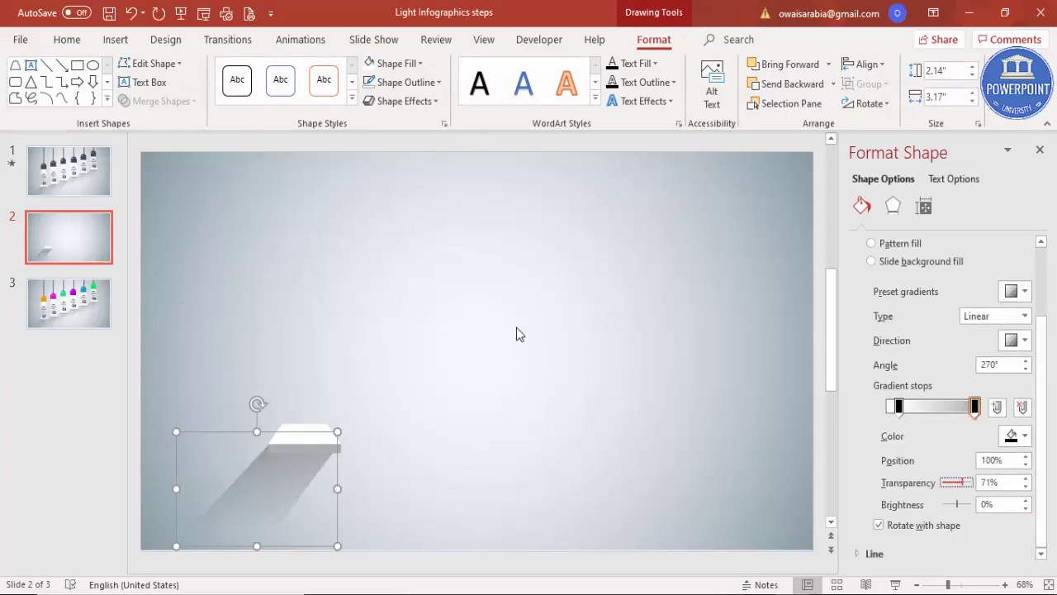
click(516, 328)
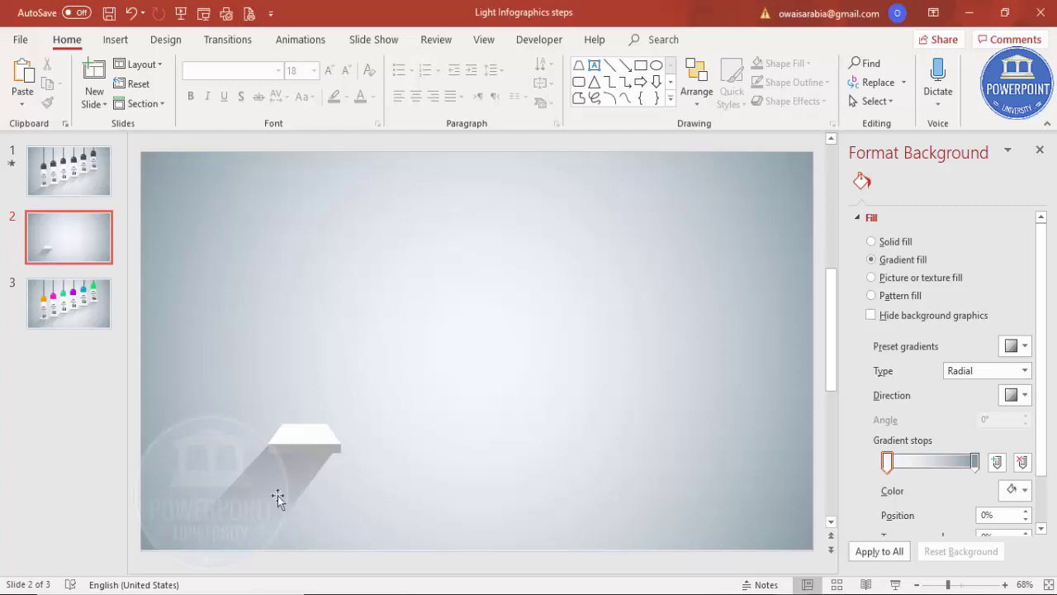
Duplicate the slab together with its shadow three times, placing the copies as evenly spaced steps rising to the right.
click(300, 427)
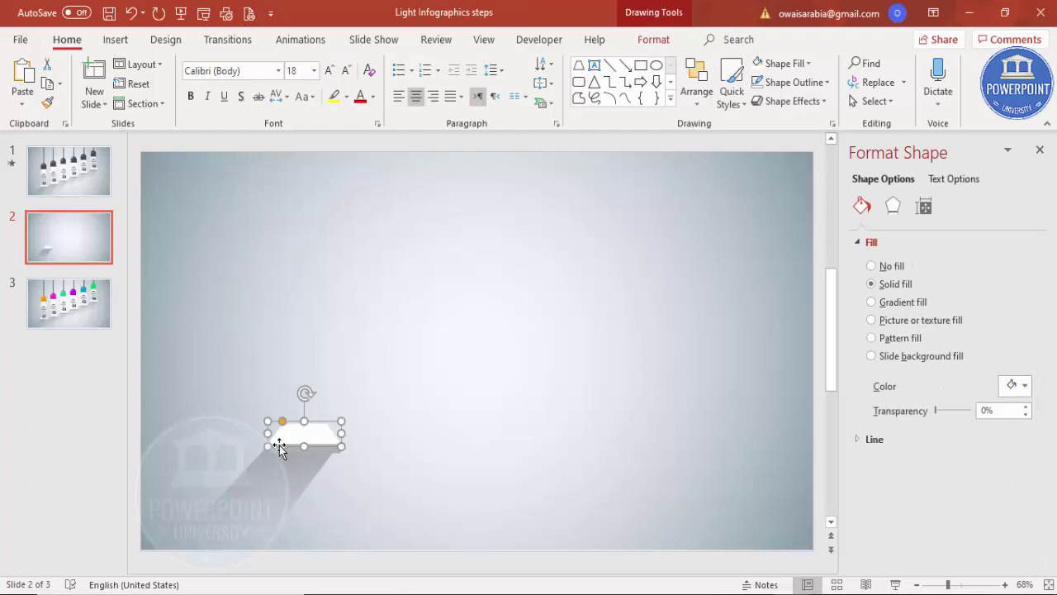
shift+click(250, 466)
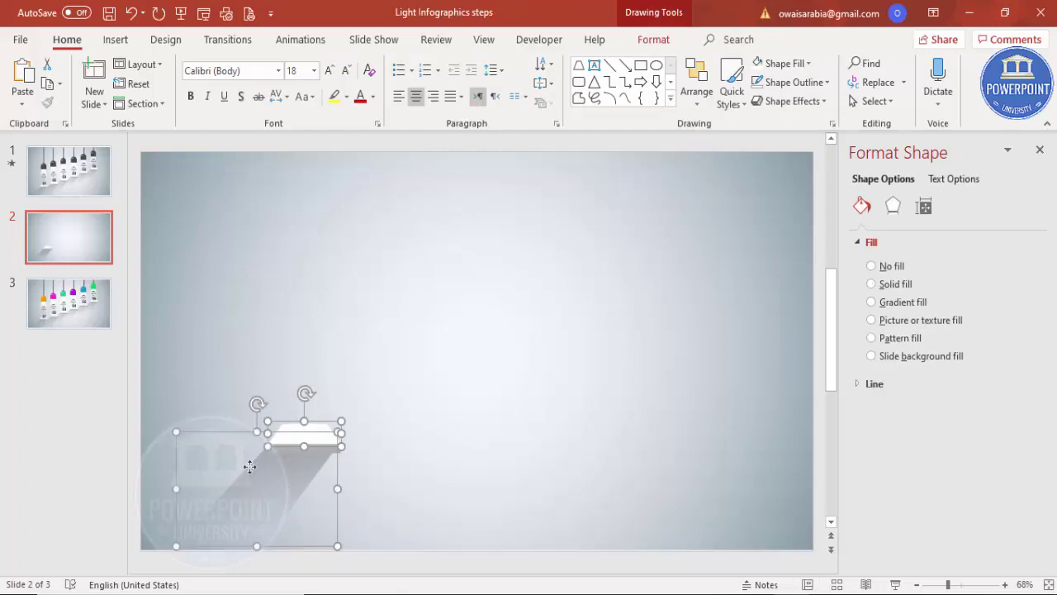
key(ctrl+d)
drag(333, 460, 430, 403)
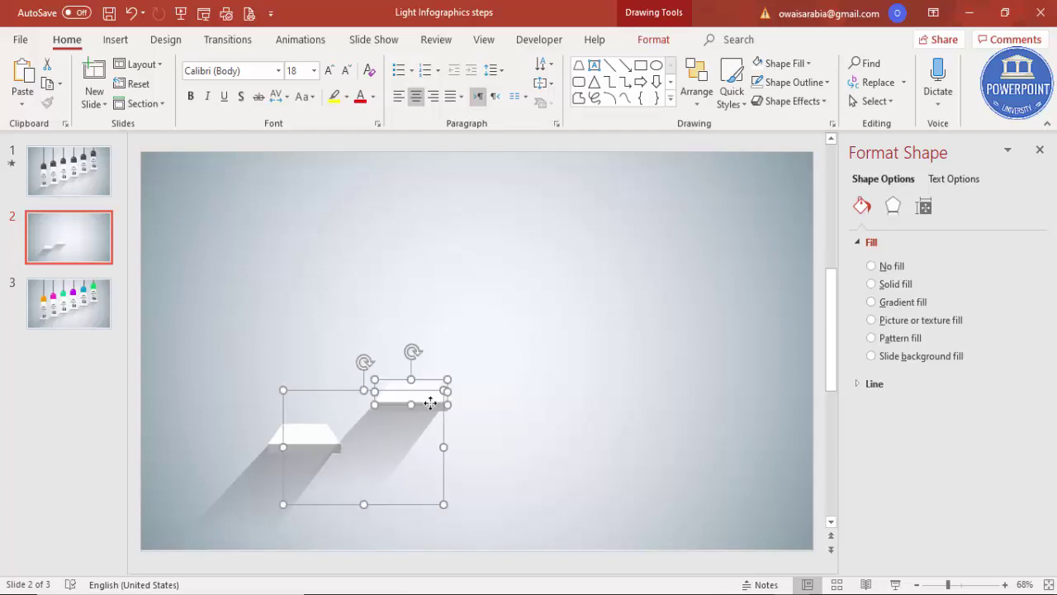
key(ctrl+d)
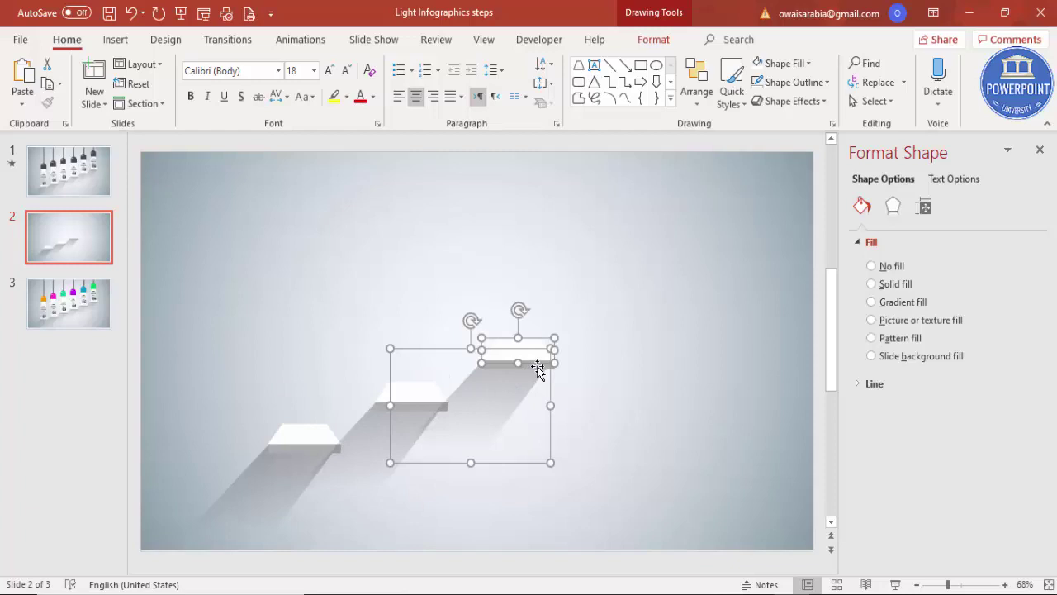
key(ctrl+d)
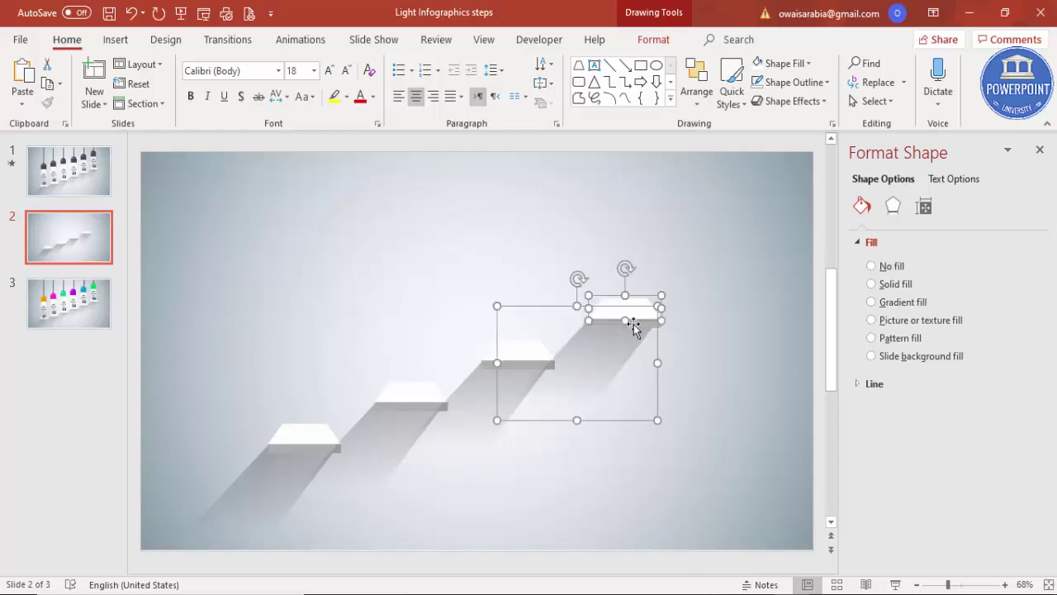
click(719, 318)
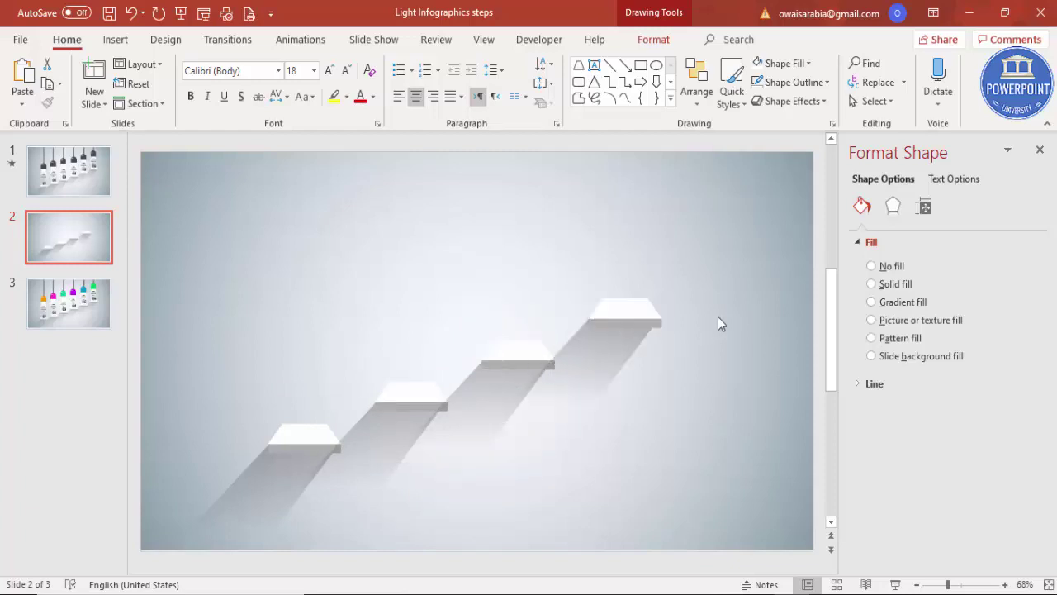
Send the shadows of the three duplicated slabs to the back.
click(393, 436)
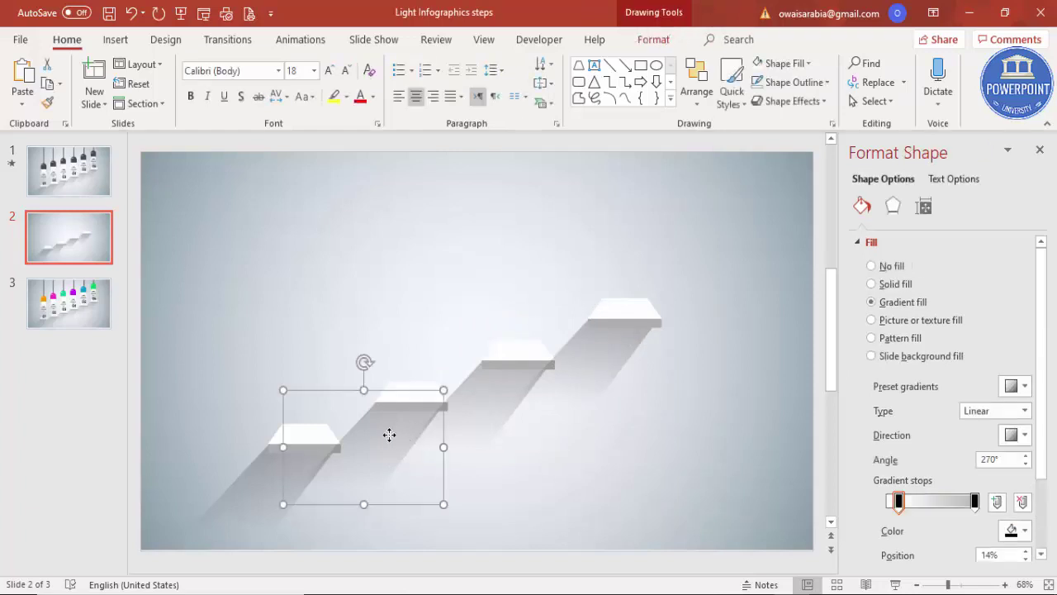
shift+click(504, 401)
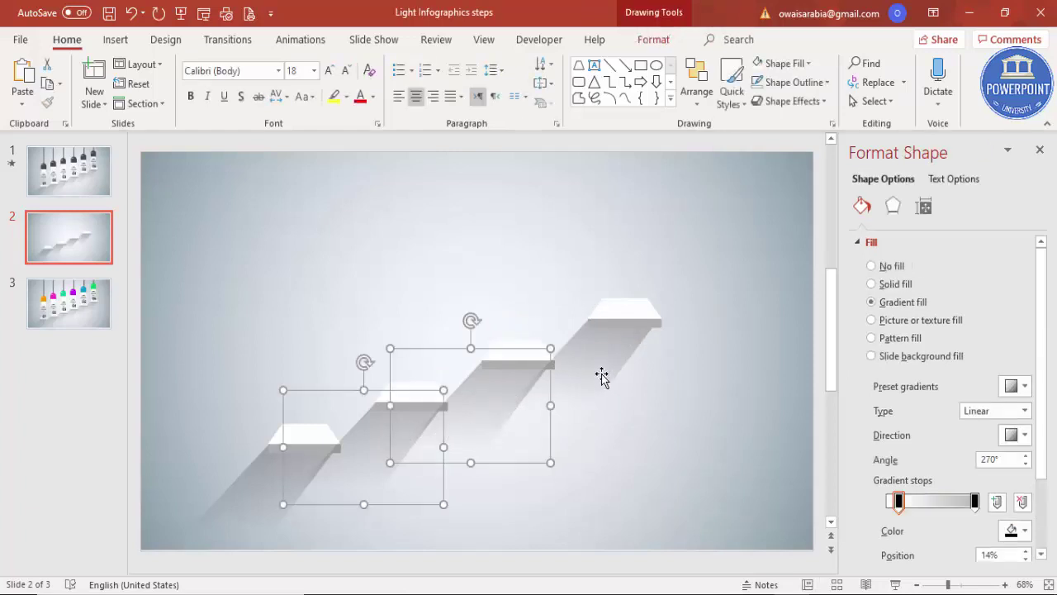
shift+click(602, 376)
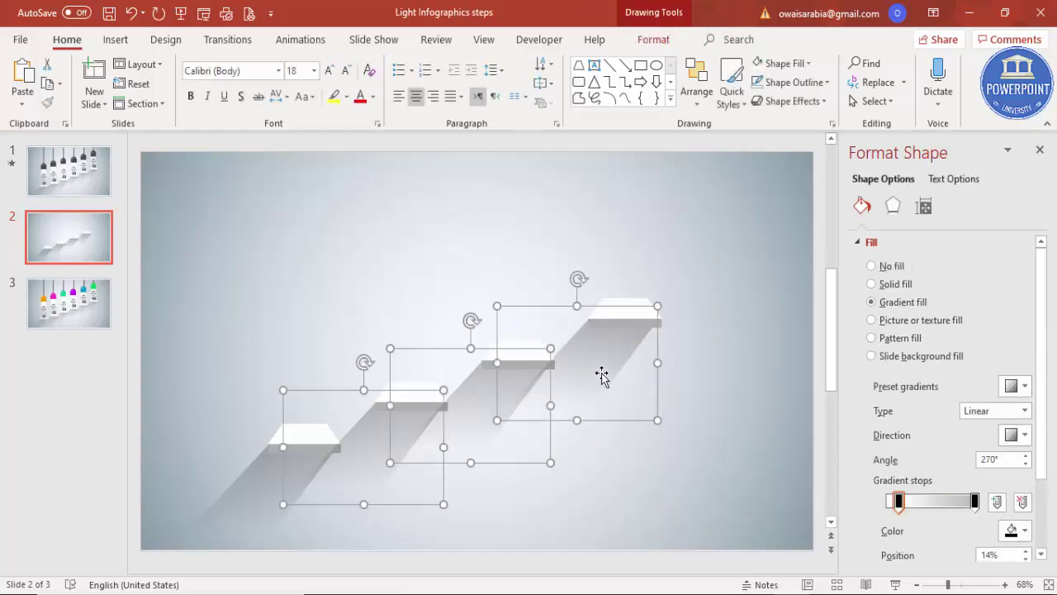
click(652, 40)
click(832, 84)
click(792, 123)
click(670, 236)
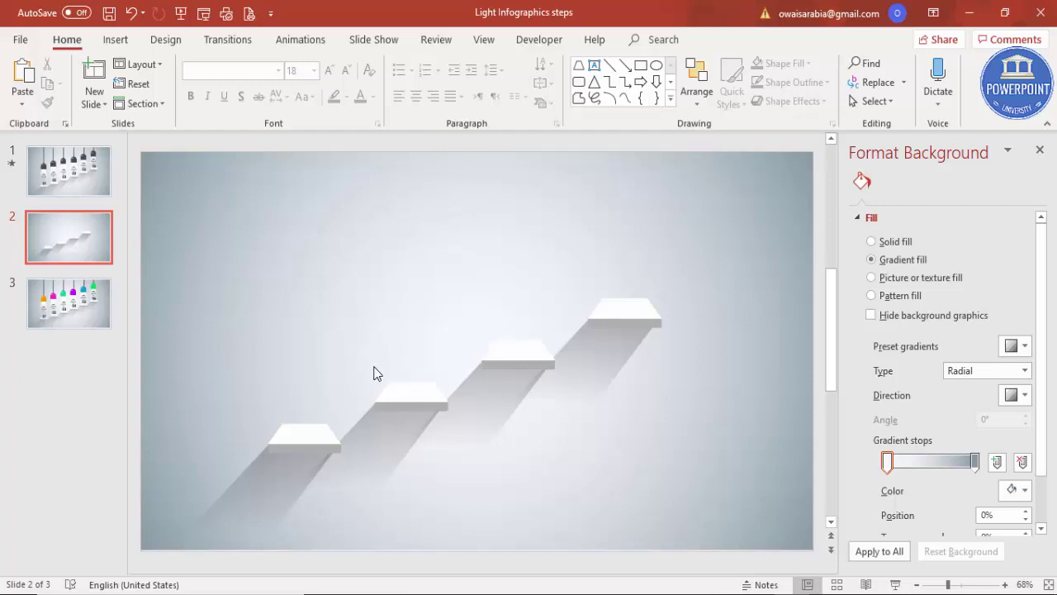
Insert a text box above the first slab containing the number 01.
click(116, 40)
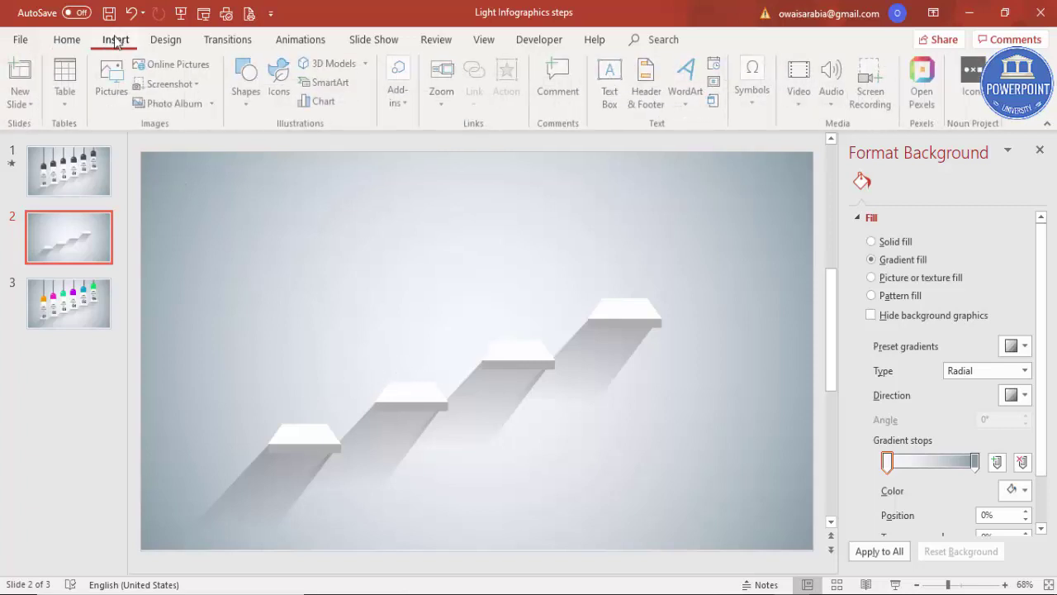
click(612, 89)
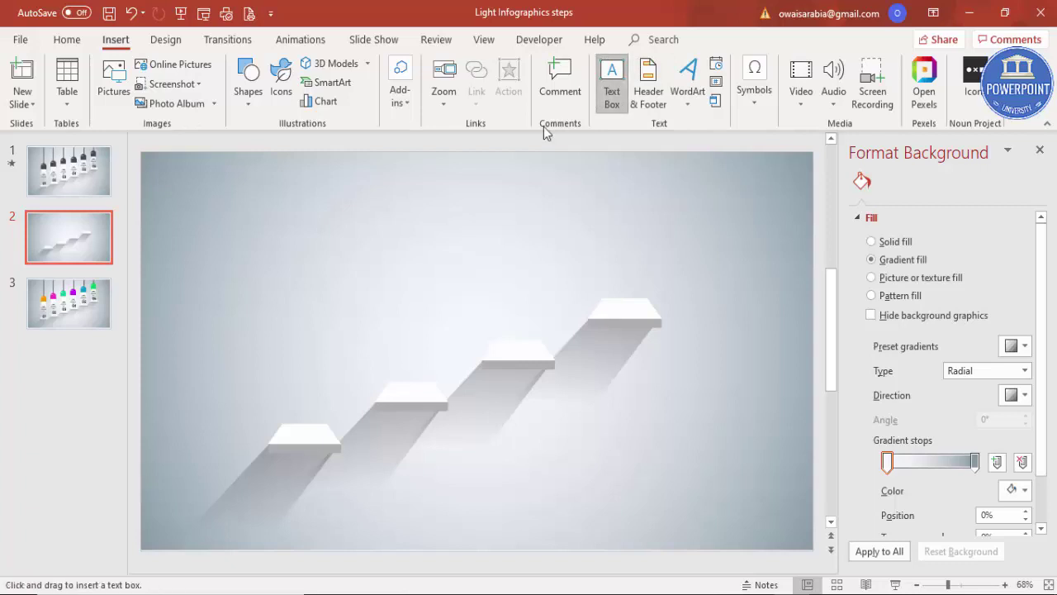
click(317, 314)
text(01)
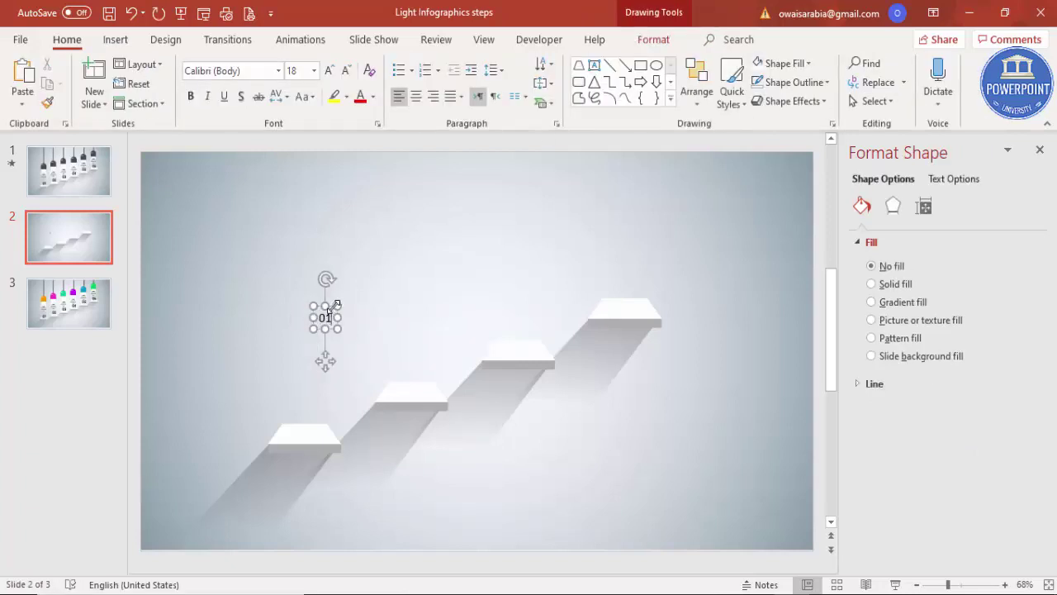
click(251, 72)
text(Centaur)
key(Return)
Format the 01 text in bold, black Century Gothic.
click(244, 73)
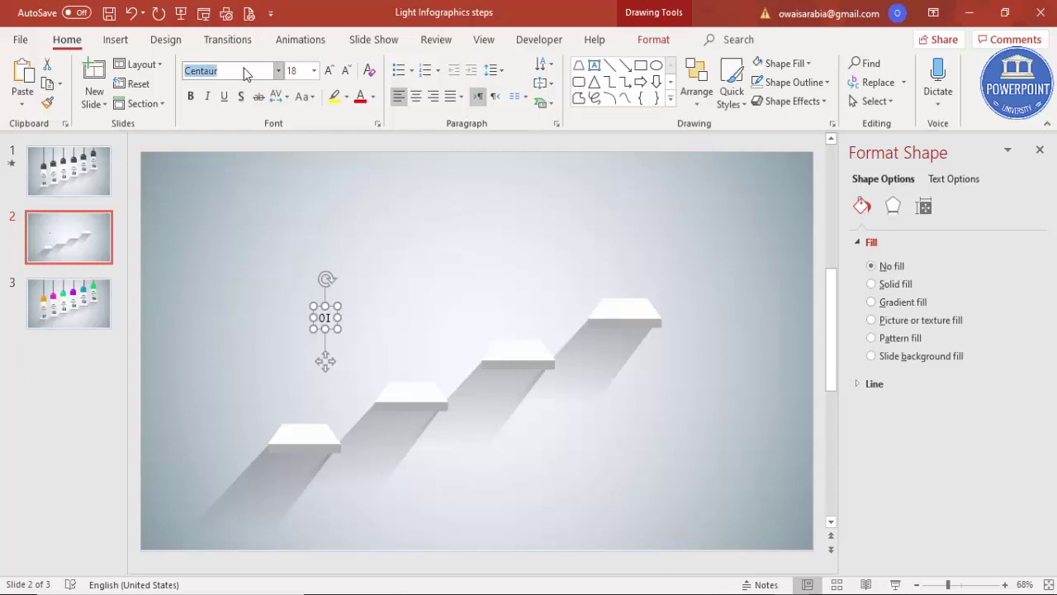
text(Century G)
key(Return)
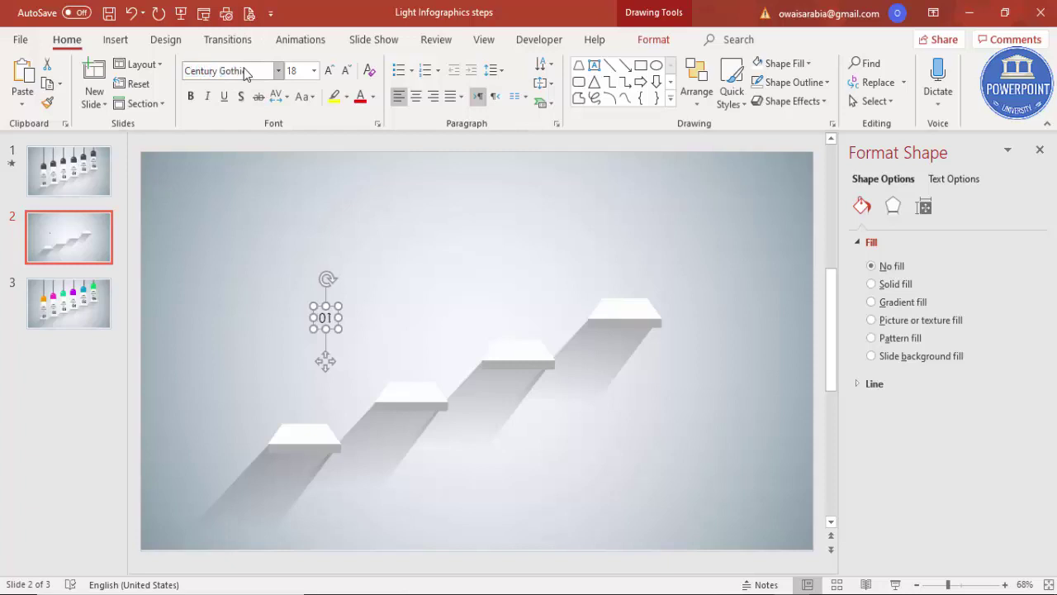
click(191, 95)
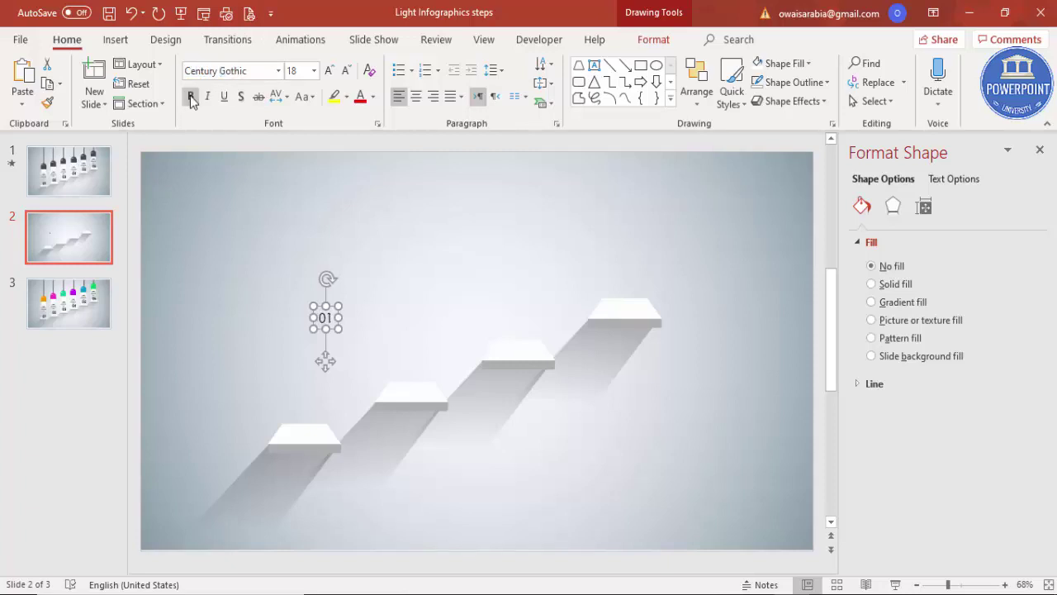
click(372, 96)
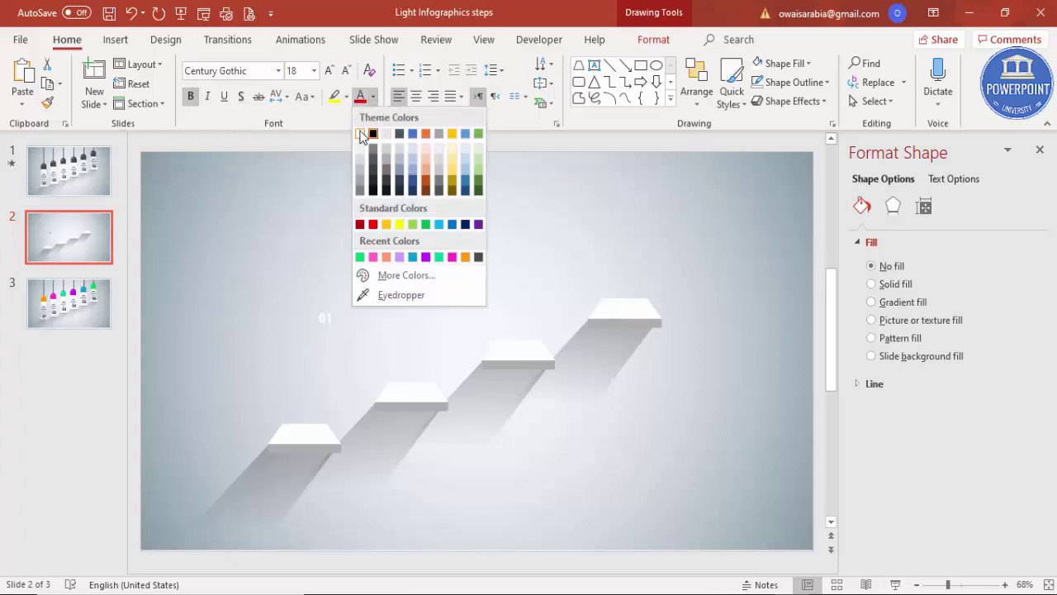
click(372, 134)
Enlarge the 01 text to 36 pt and move it down onto the first slab.
click(330, 71)
click(329, 71)
click(329, 71)
click(330, 71)
click(330, 71)
drag(341, 306, 317, 395)
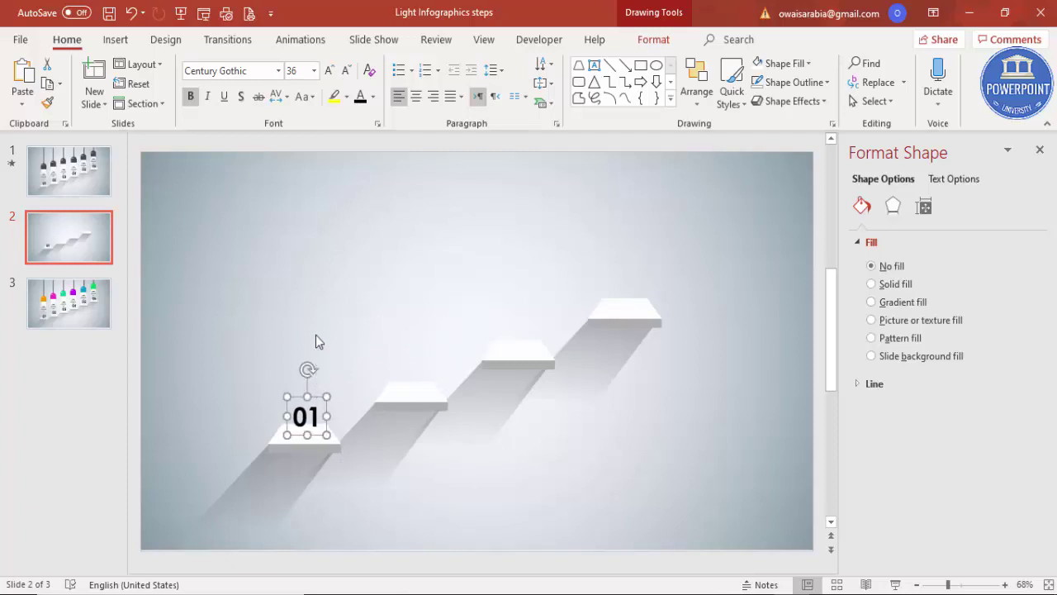
click(309, 290)
Draw a flat ellipse about 1.15 by 0.43 inches above the first slab with a gradient fill and no outline.
click(116, 39)
click(249, 90)
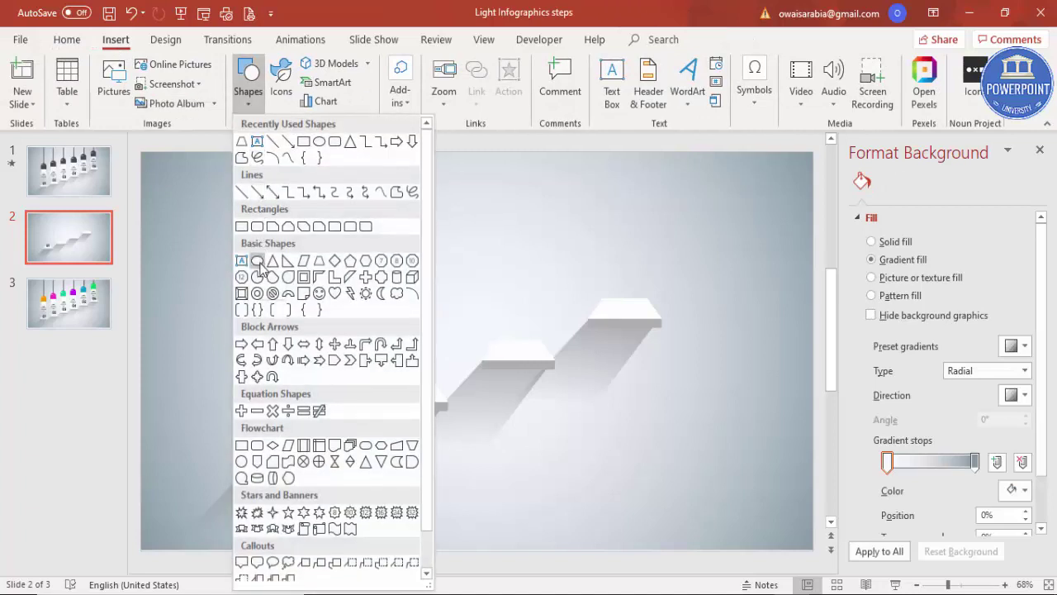
click(259, 263)
drag(266, 259, 328, 281)
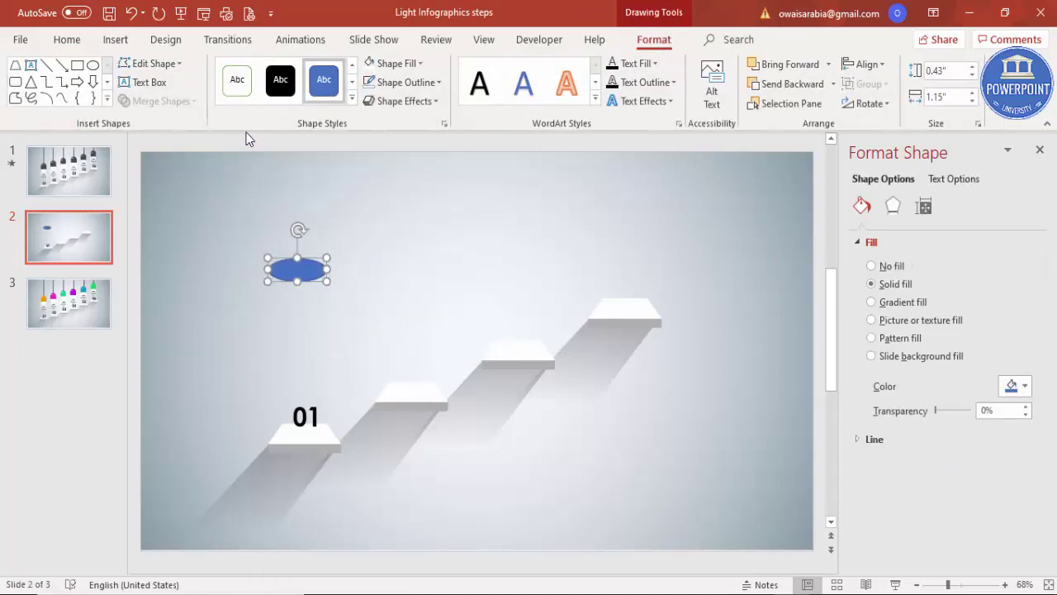
click(902, 302)
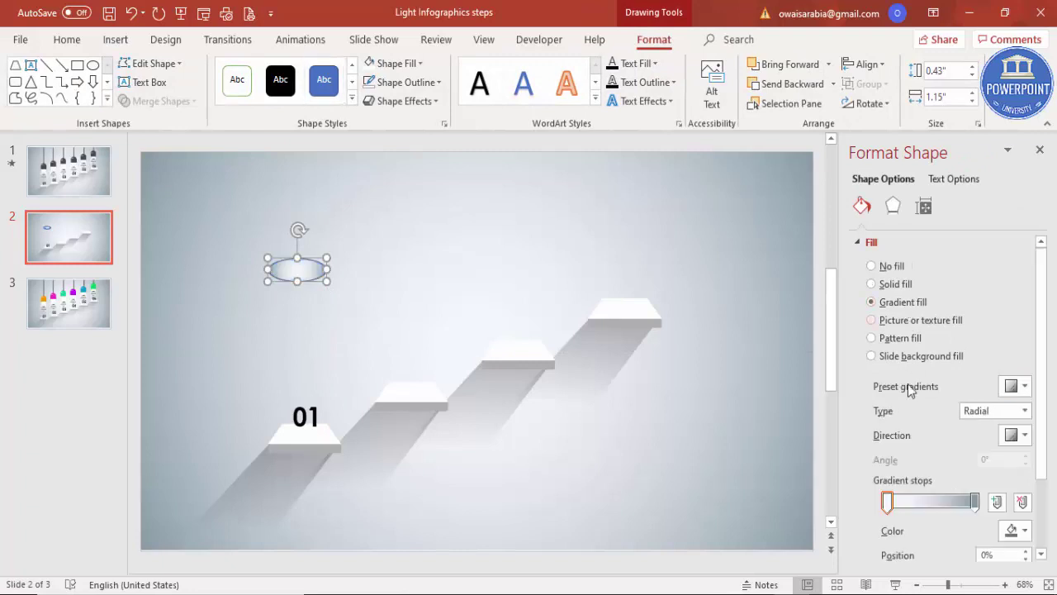
click(433, 80)
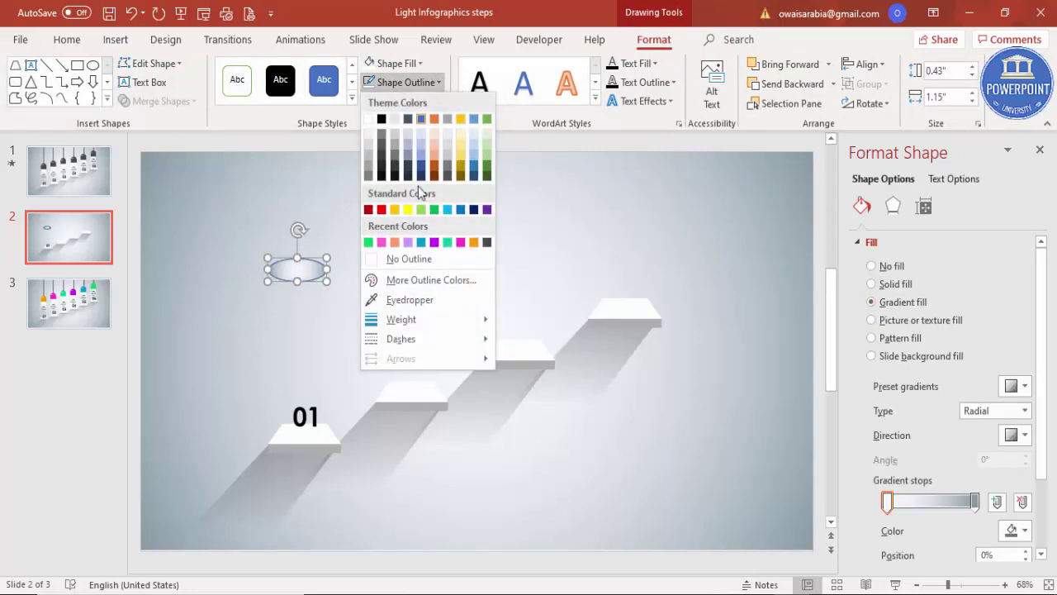
click(417, 258)
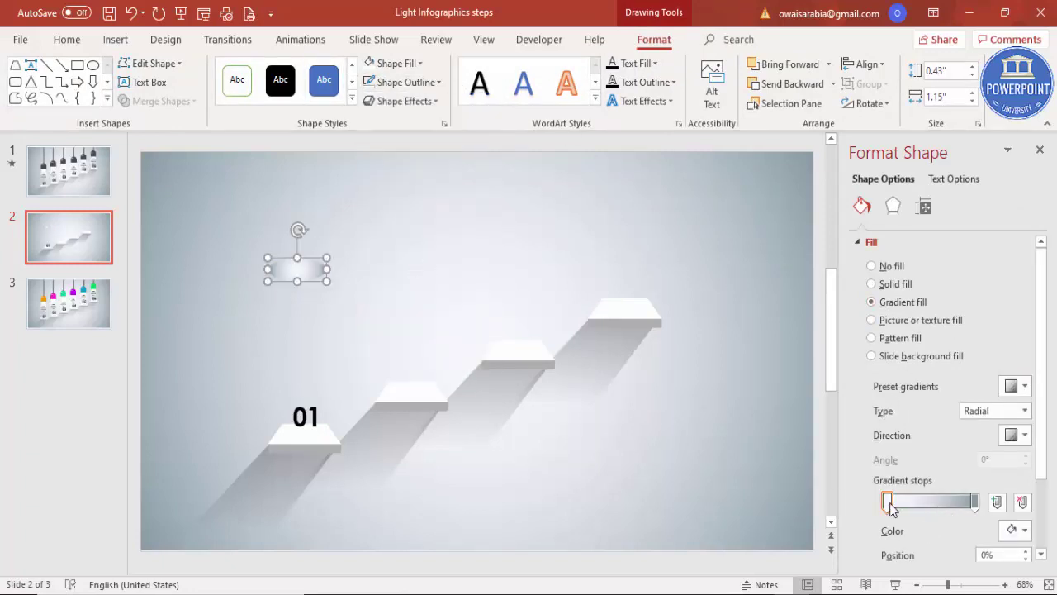
Set the ellipse's radial gradient from black at 14% to white at 100% with 100% transparency.
click(1015, 530)
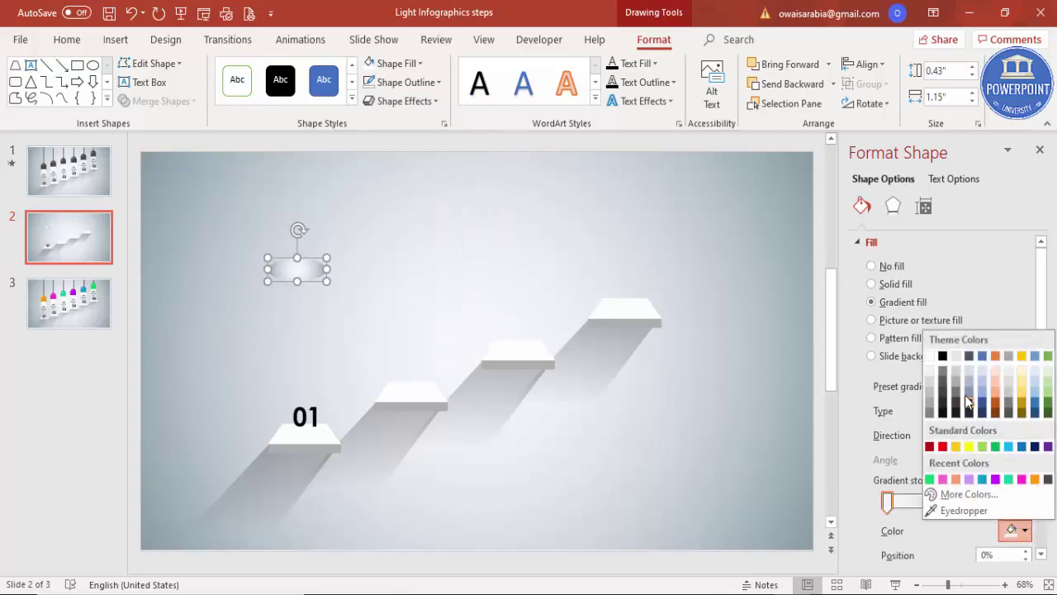
click(942, 356)
click(974, 501)
scroll(1020, 500, down, 1)
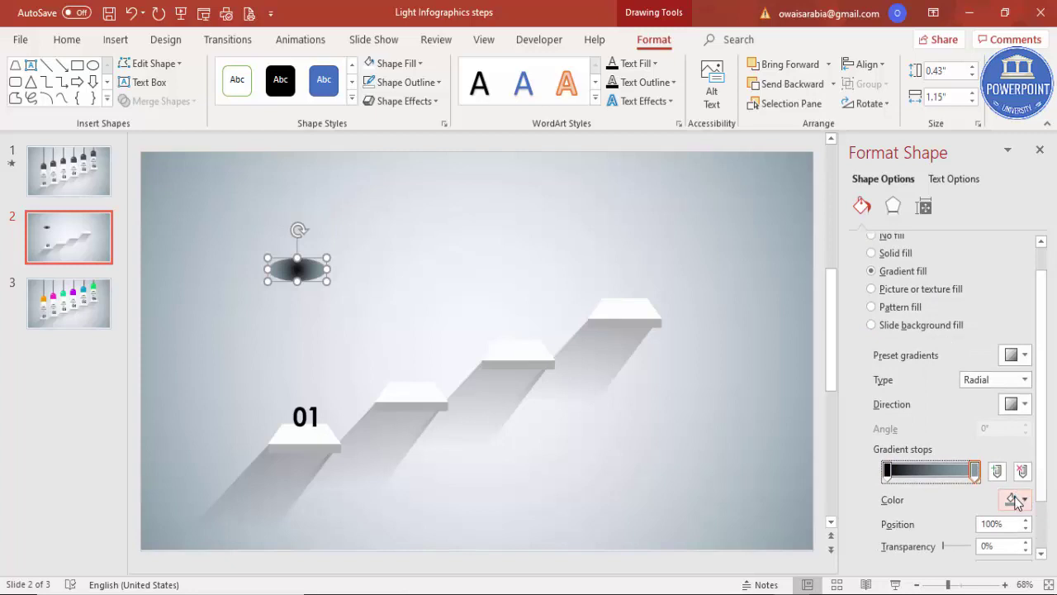
click(1015, 500)
click(934, 329)
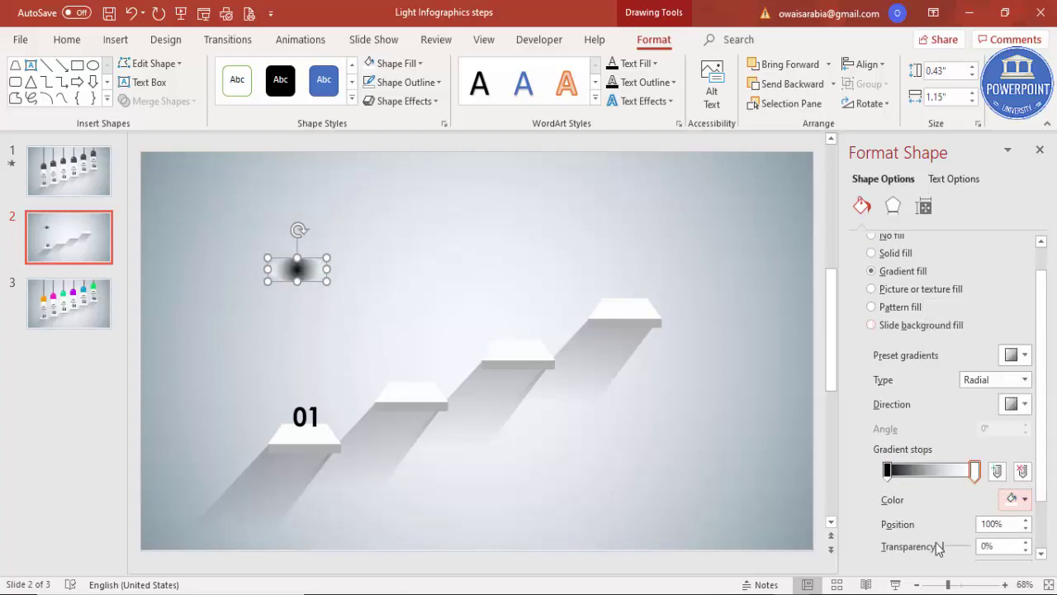
drag(944, 546, 973, 547)
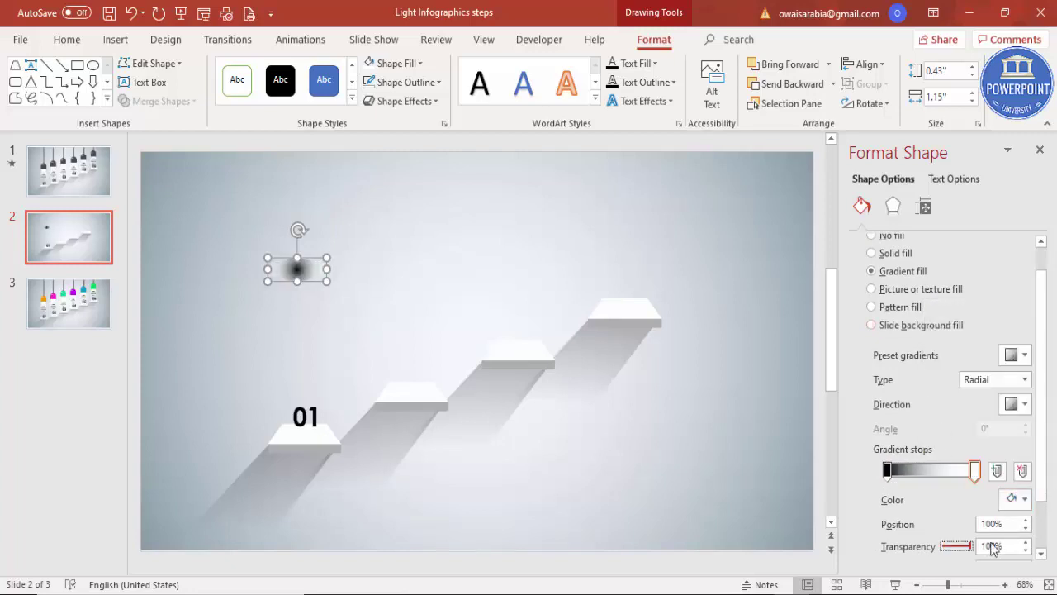
click(899, 471)
drag(899, 472, 900, 472)
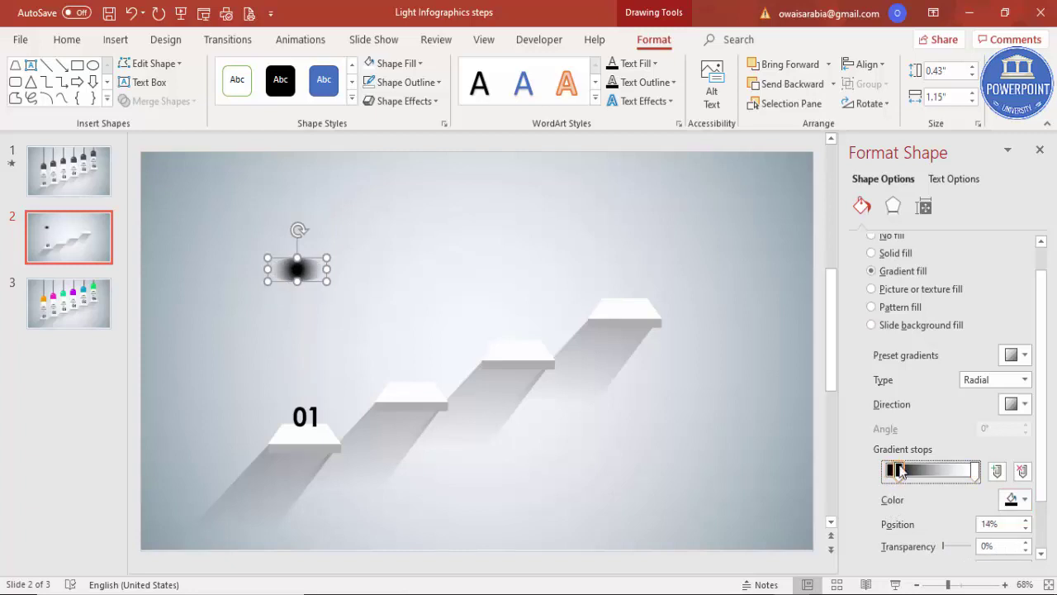
Apply soft edges of about 8 pt to the ellipse.
click(893, 206)
click(887, 275)
click(1027, 318)
click(1026, 318)
click(1026, 318)
click(1026, 318)
click(1027, 318)
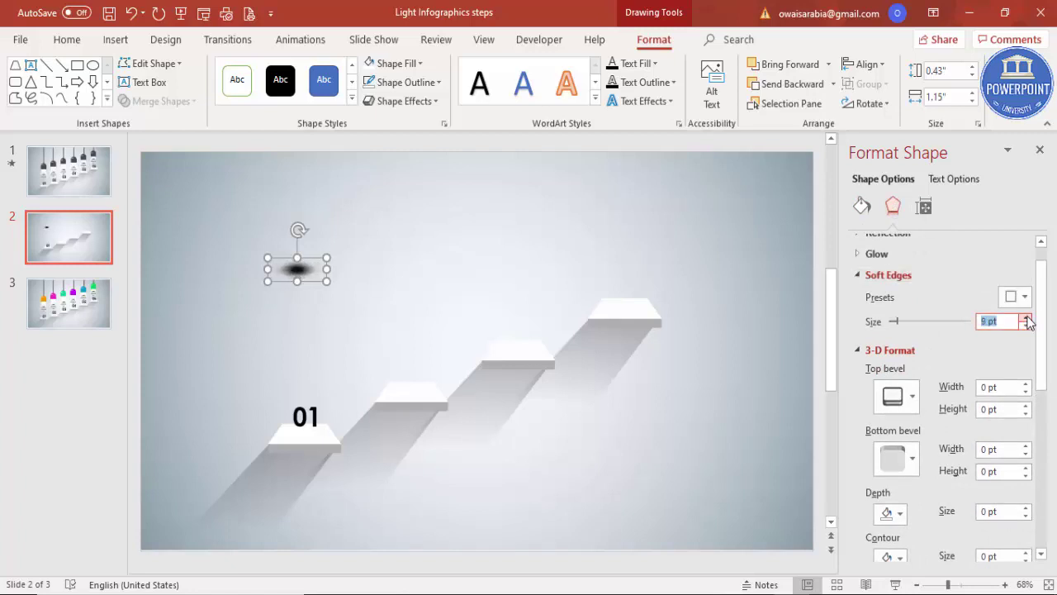
Set the black gradient stop's transparency to 66% and move the ellipse onto the first slab beneath the 01.
click(861, 207)
drag(942, 546, 963, 549)
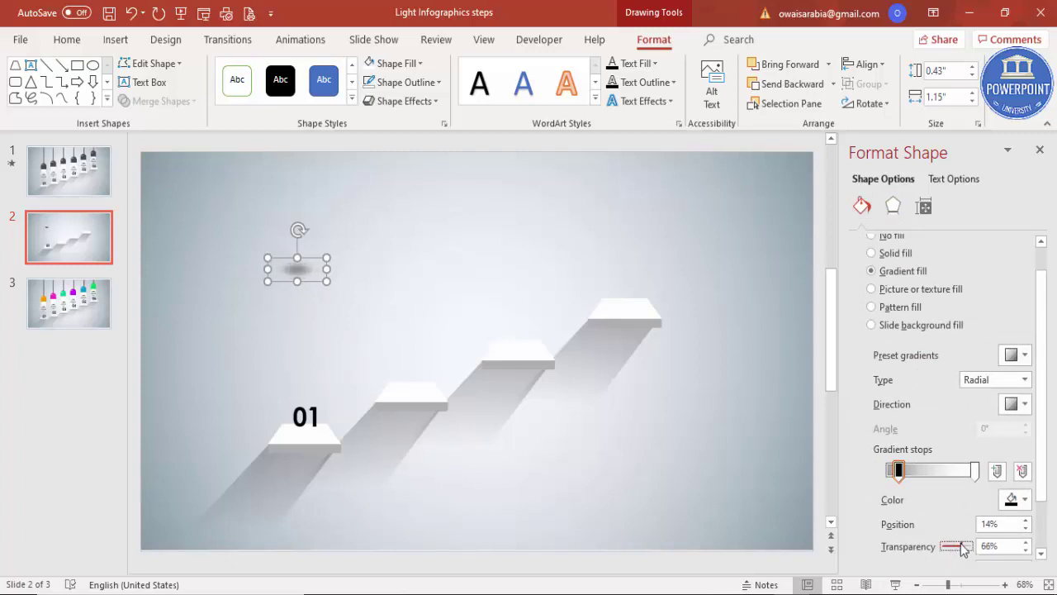
drag(313, 275, 307, 435)
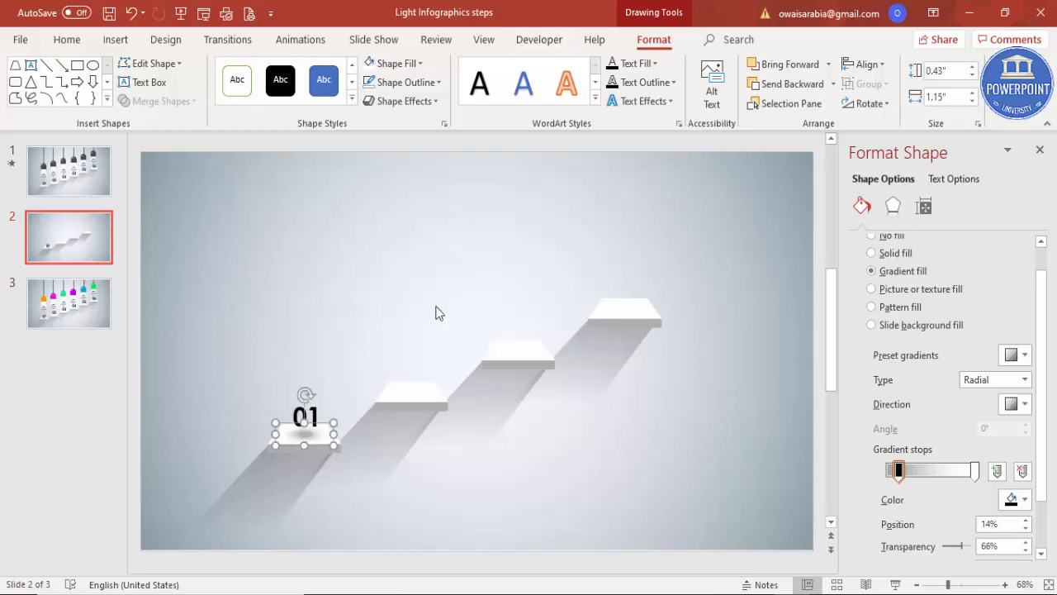
Bring the 01 text box to the front, above its elliptical shadow.
click(317, 401)
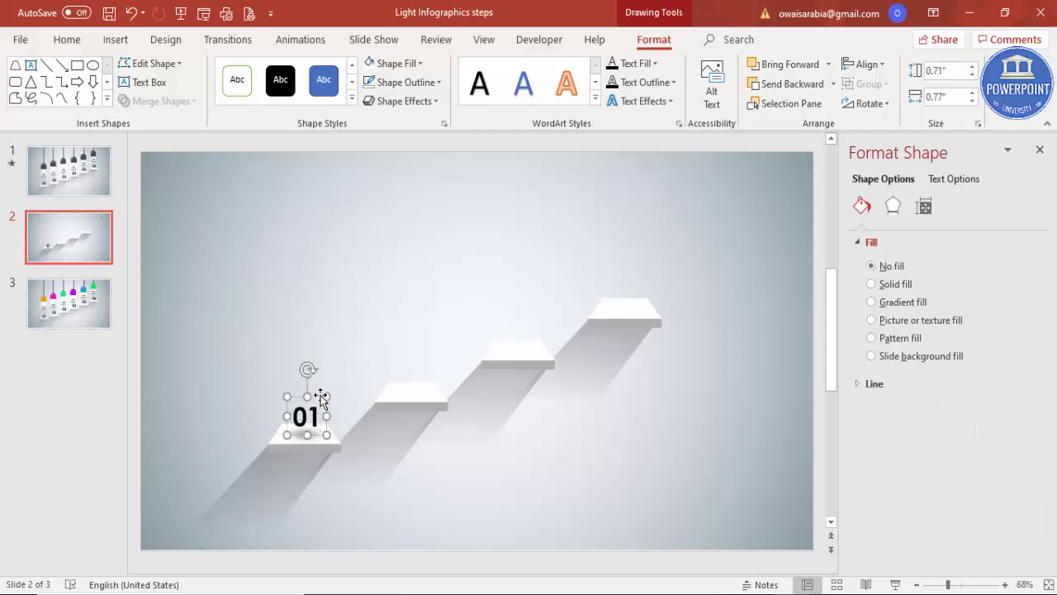
click(828, 64)
click(813, 103)
click(313, 307)
Copy the 01 label together with its elliptical shadow onto the second slab.
drag(282, 318, 348, 475)
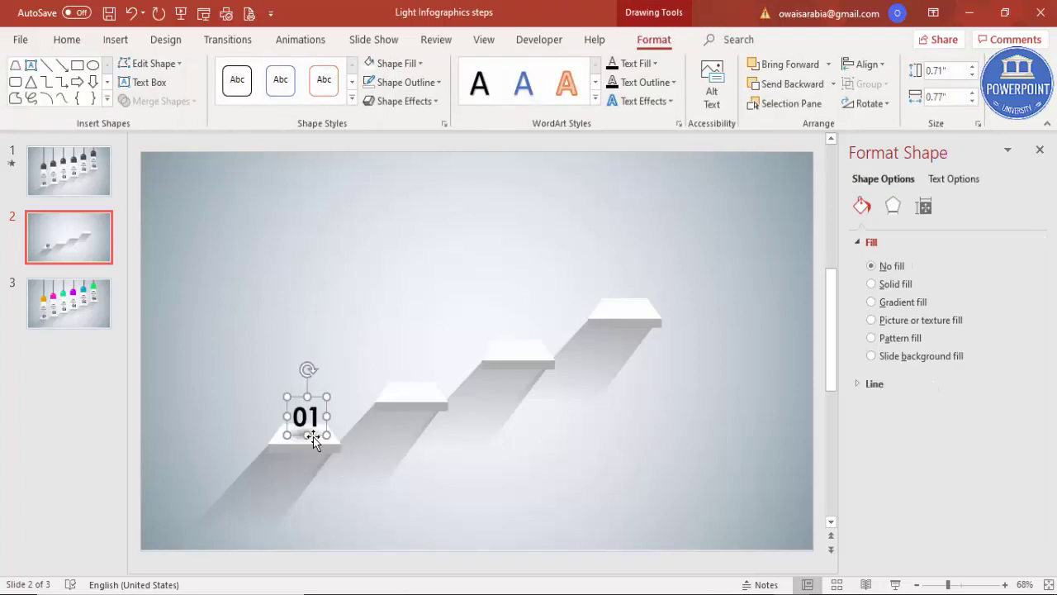
click(276, 377)
drag(264, 350, 354, 483)
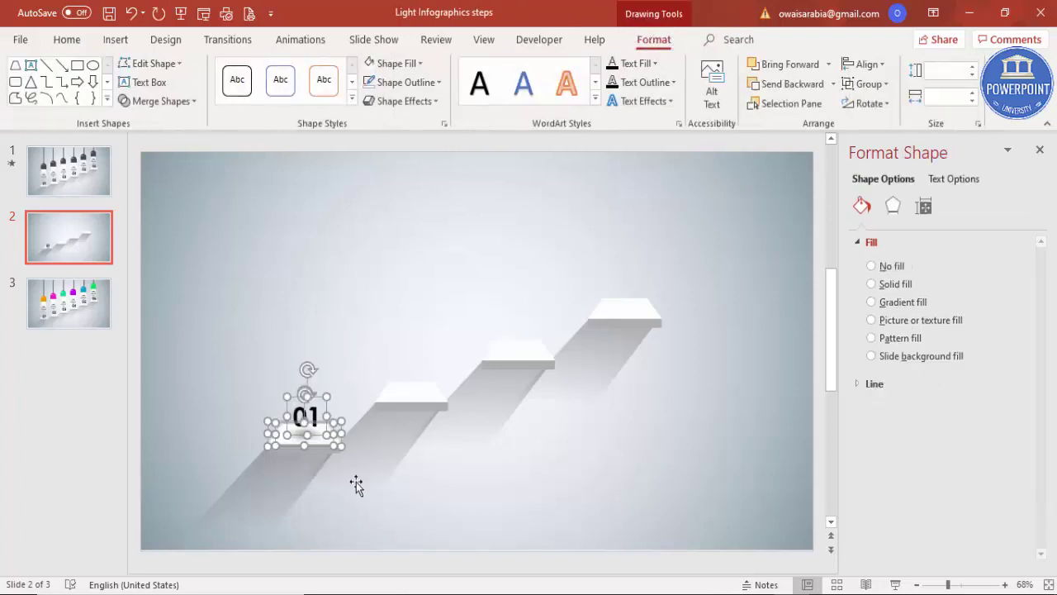
click(311, 490)
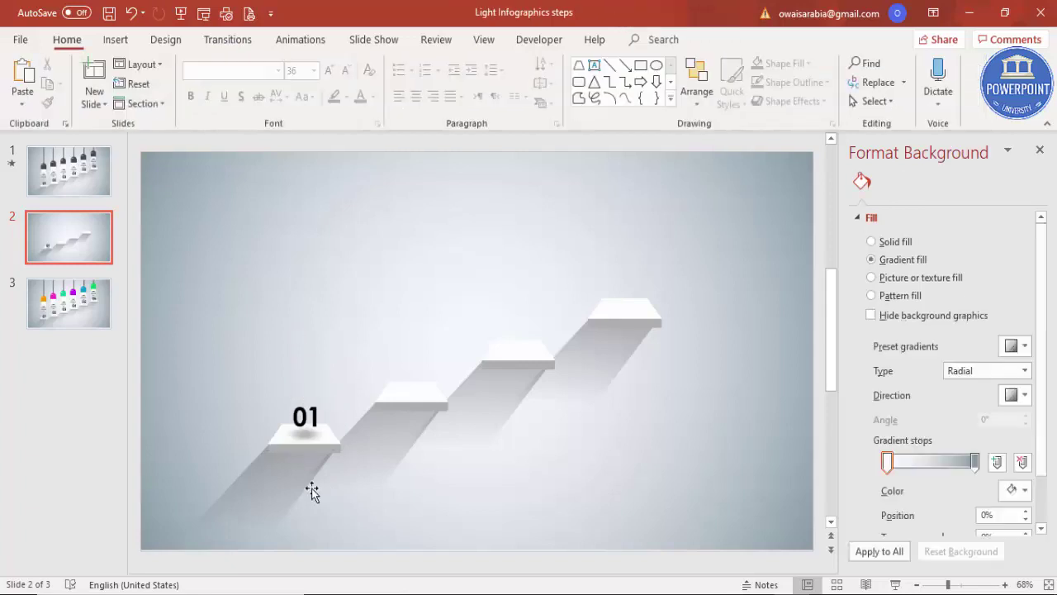
click(312, 441)
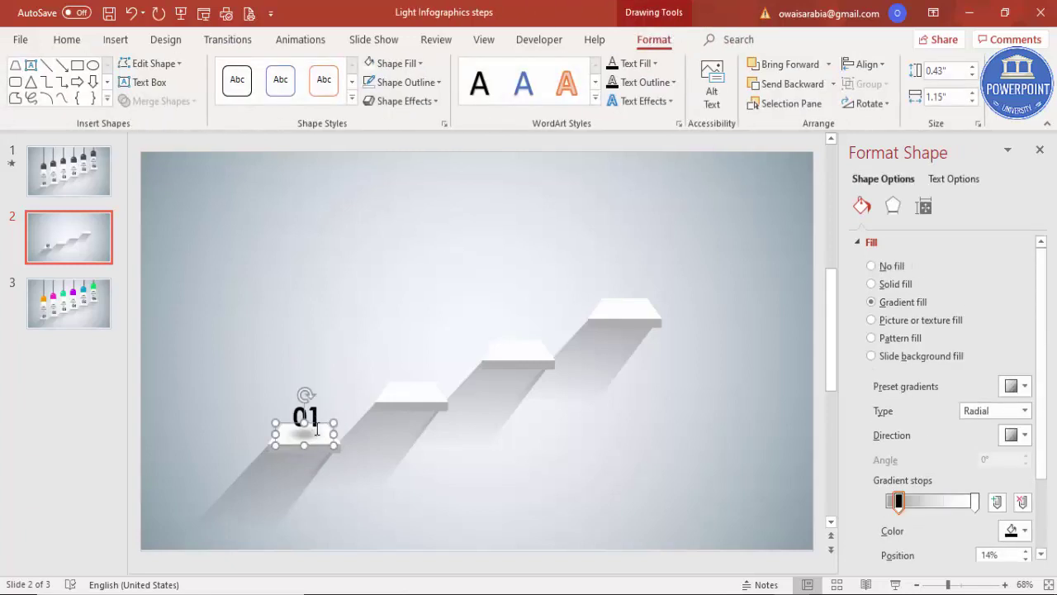
click(315, 430)
drag(264, 361, 326, 497)
mouse_move(271, 353)
mouse_down()
mouse_move(305, 535)
mouse_move(341, 550)
mouse_up()
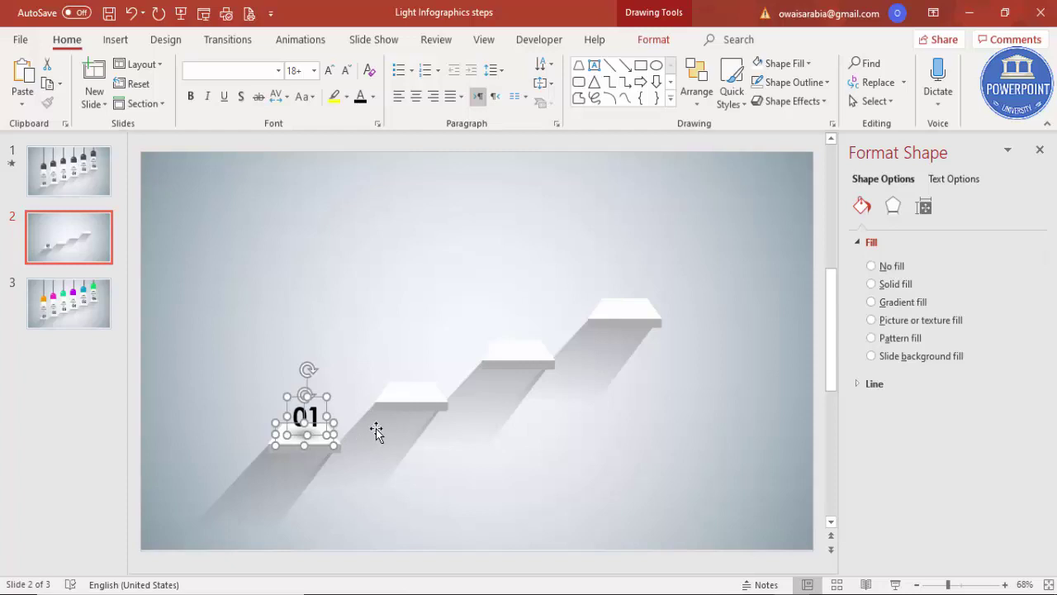
drag(326, 407, 424, 352)
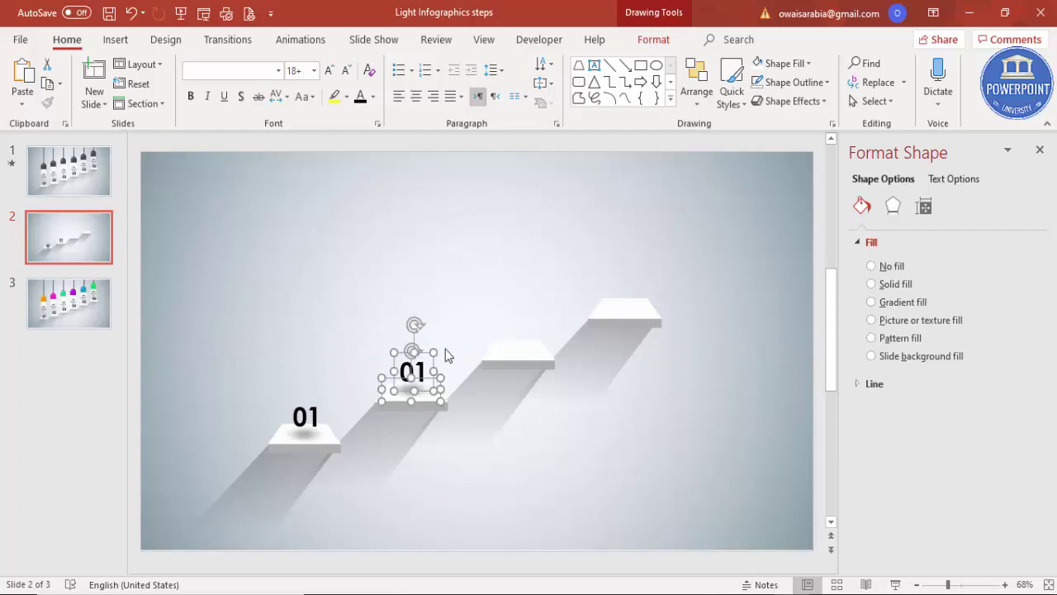
Duplicate the label and its elliptical shadow onto the third and fourth slabs.
key(ctrl+d)
drag(538, 307, 536, 307)
key(ctrl+z)
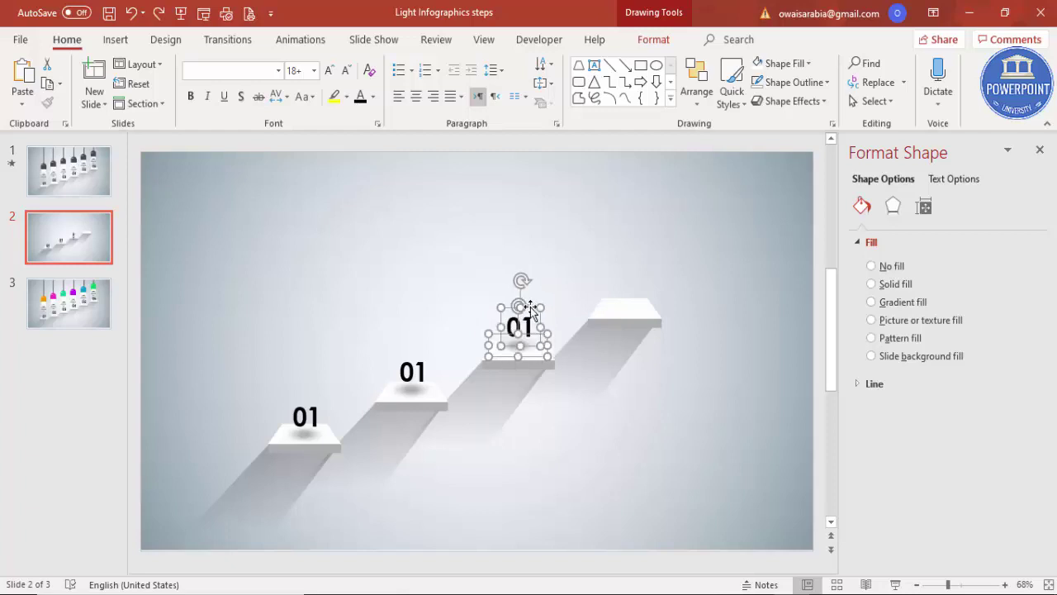
mouse_move(533, 306)
mouse_down()
mouse_move(531, 315)
mouse_move(528, 307)
mouse_up()
key(ctrl+d)
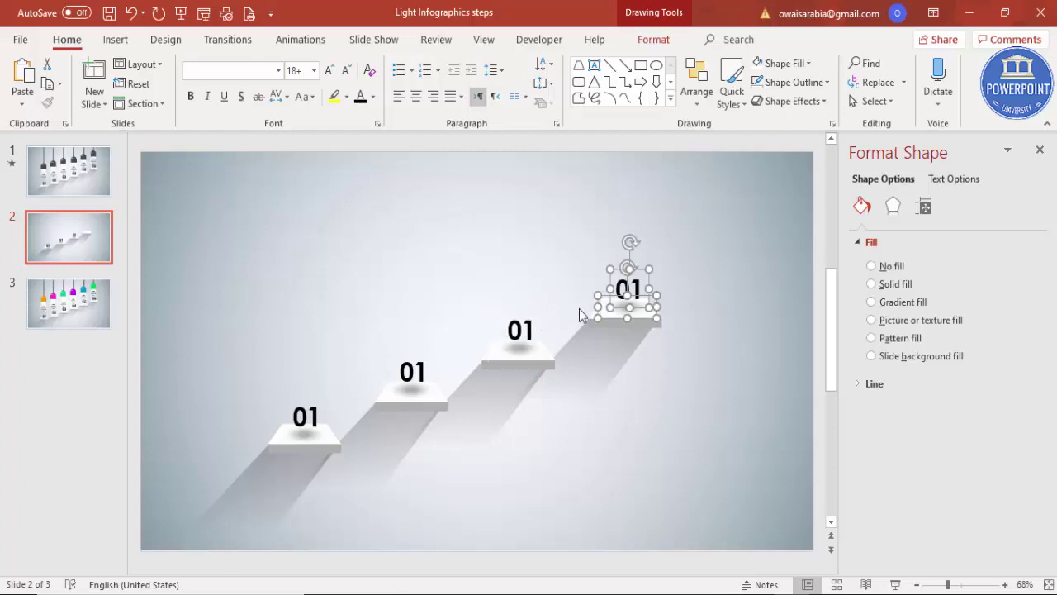
click(676, 263)
Renumber the labels on the second, third and fourth slabs as 02, 03 and 04.
click(422, 371)
key(BackSpace)
text(2)
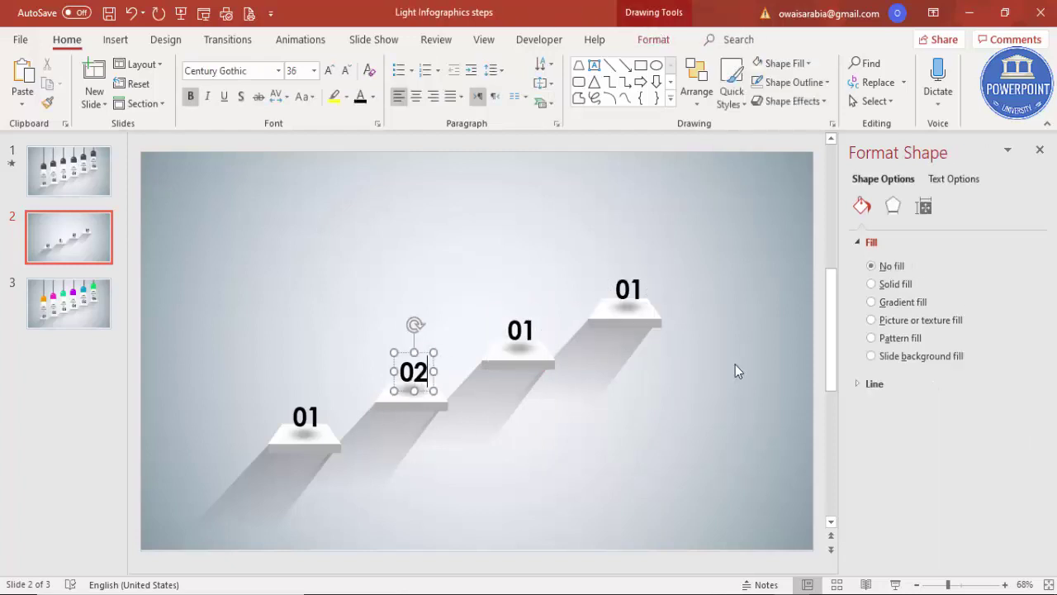
click(524, 323)
text(3)
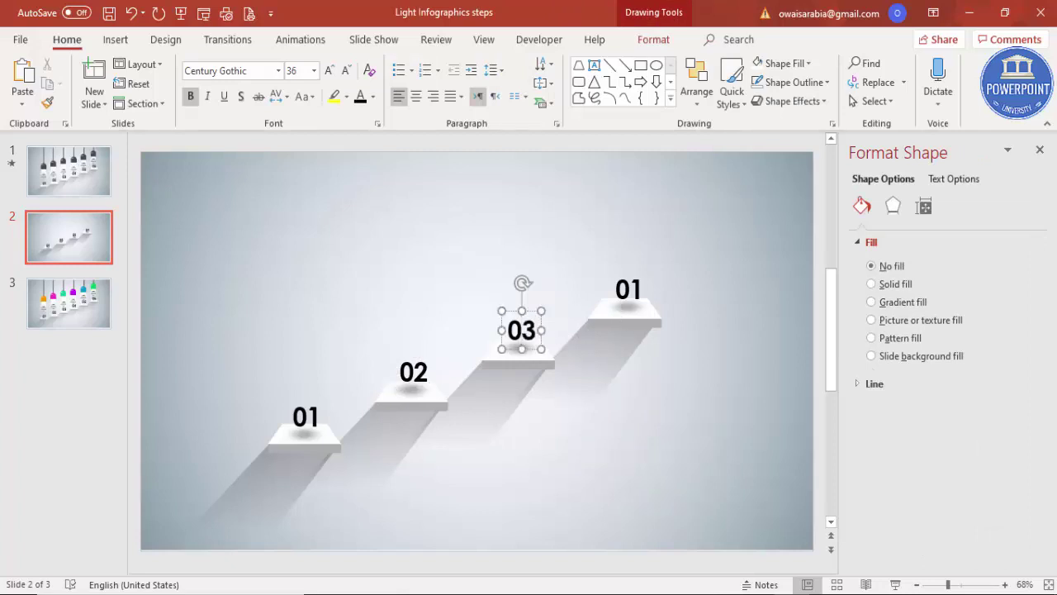
click(629, 294)
key(Delete)
text(4)
click(696, 242)
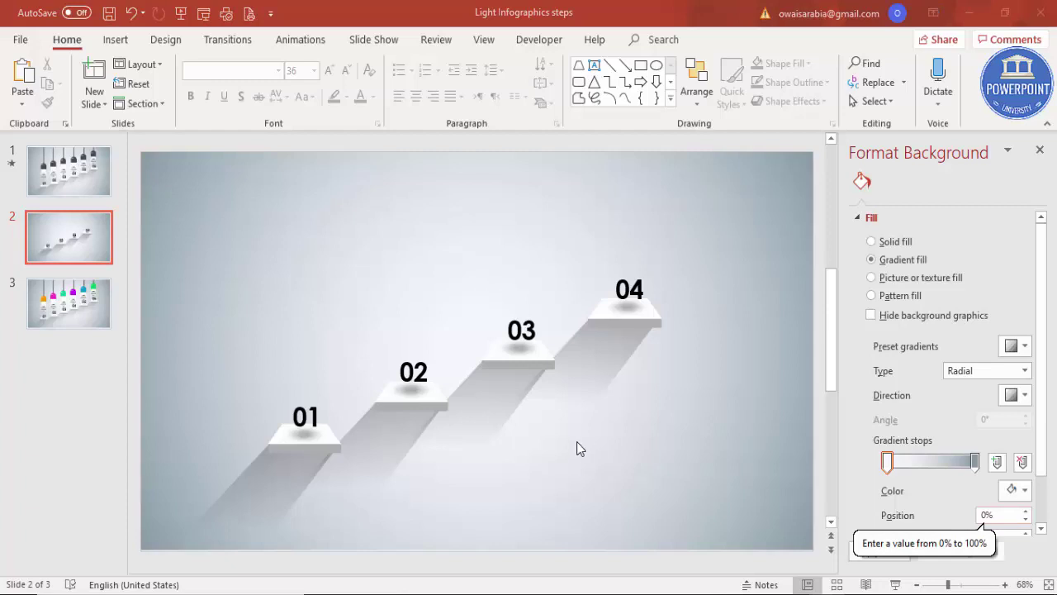
Draw a top-corners-rounded rectangle about 1.03 by 0.91 inches above the first slab and round its top fully into a dome.
click(115, 40)
click(251, 105)
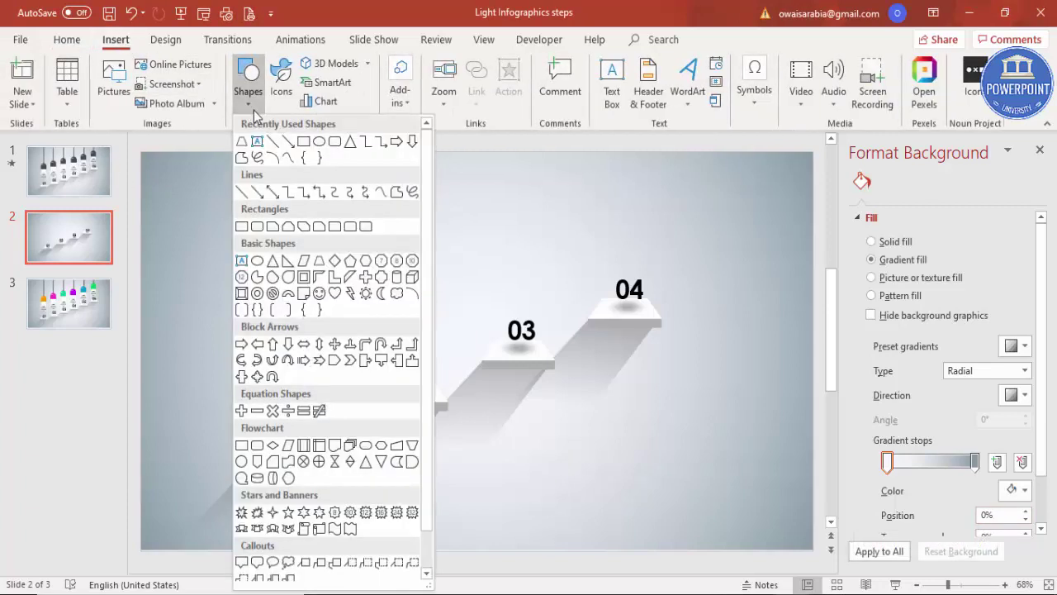
click(350, 231)
drag(302, 243, 354, 291)
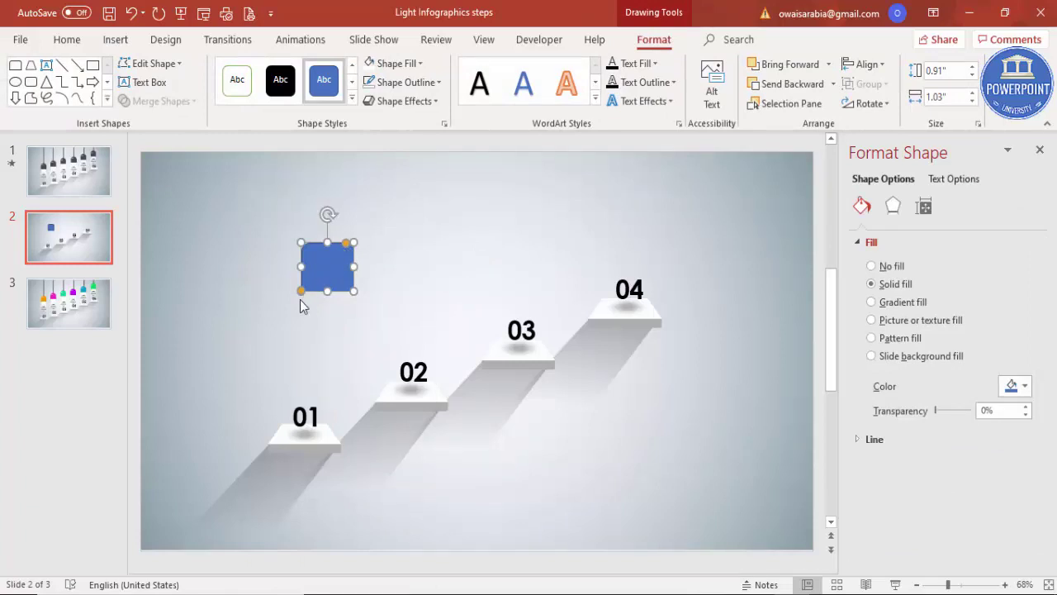
drag(347, 244, 310, 275)
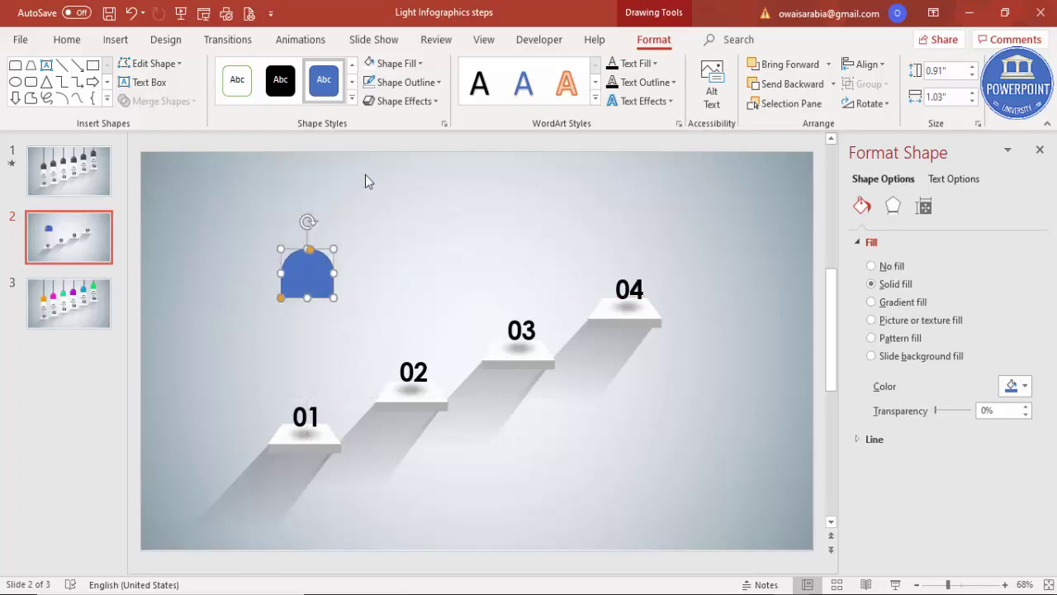
Remove the dome's outline, fill it with Dark Gray and move it slightly lower above the first slab.
click(421, 82)
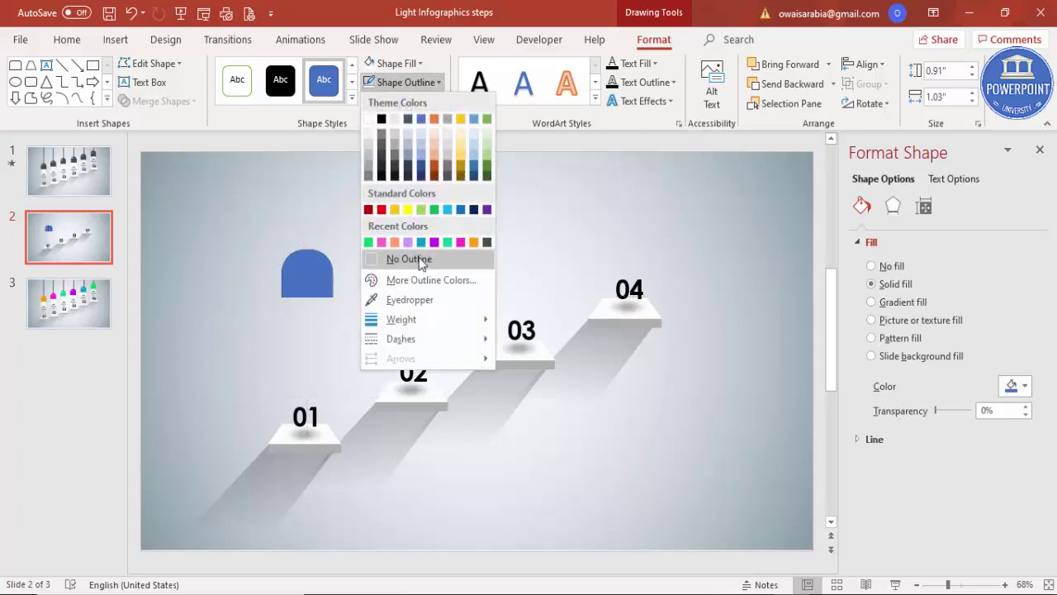
click(416, 261)
click(394, 64)
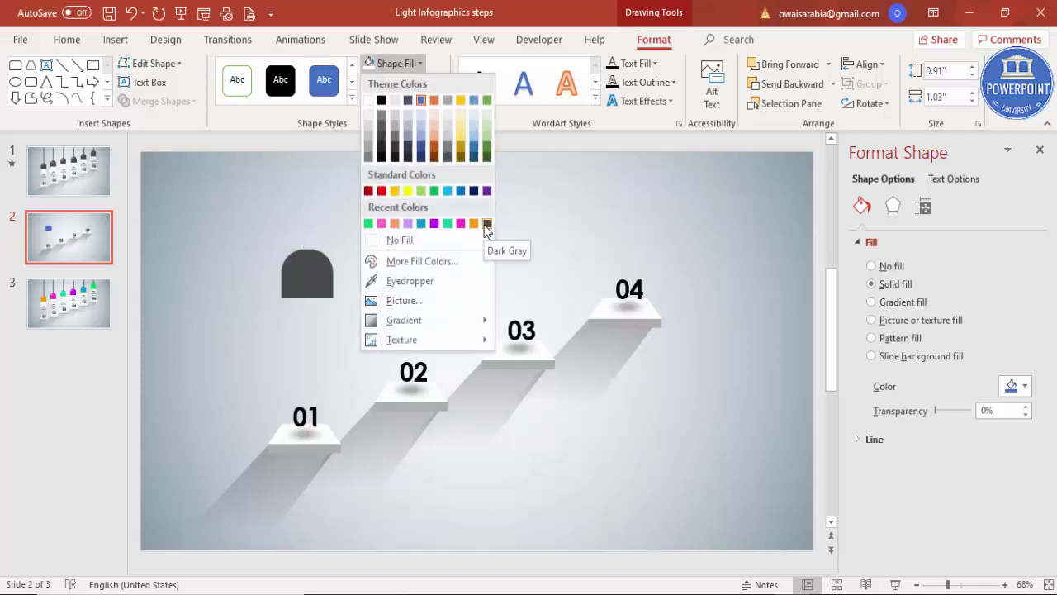
click(487, 223)
drag(319, 284, 322, 295)
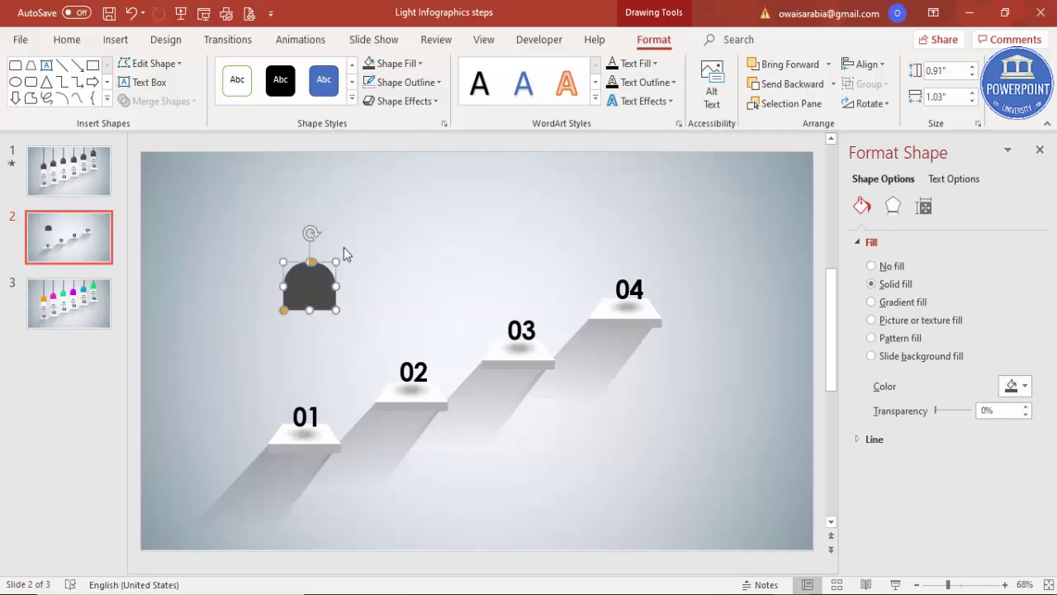
click(365, 207)
Draw a vertical line about 2.07 inches long from the dome's top centre up to the slide's upper edge.
click(118, 42)
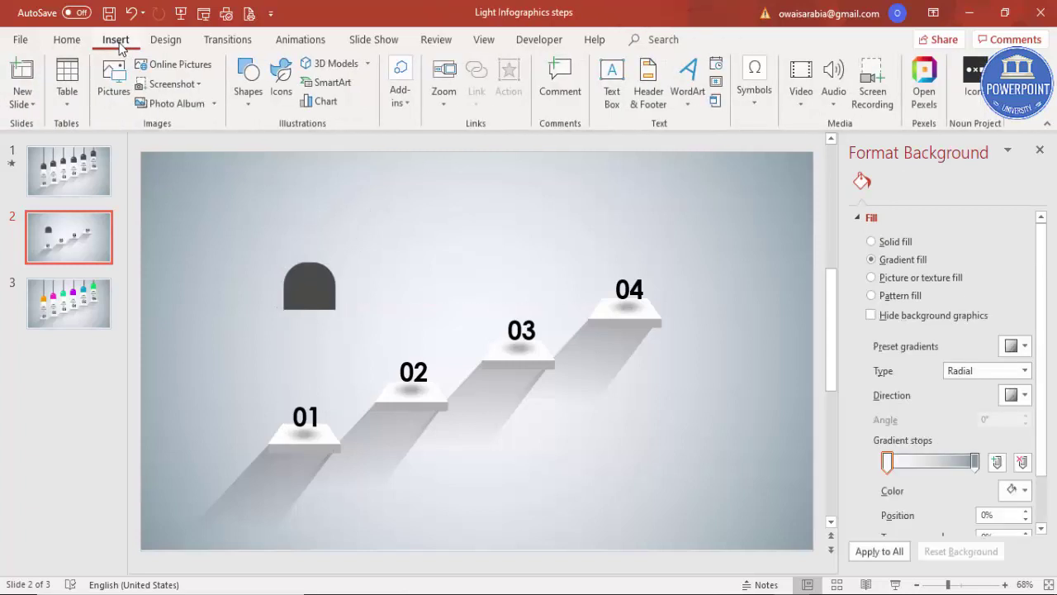
click(245, 113)
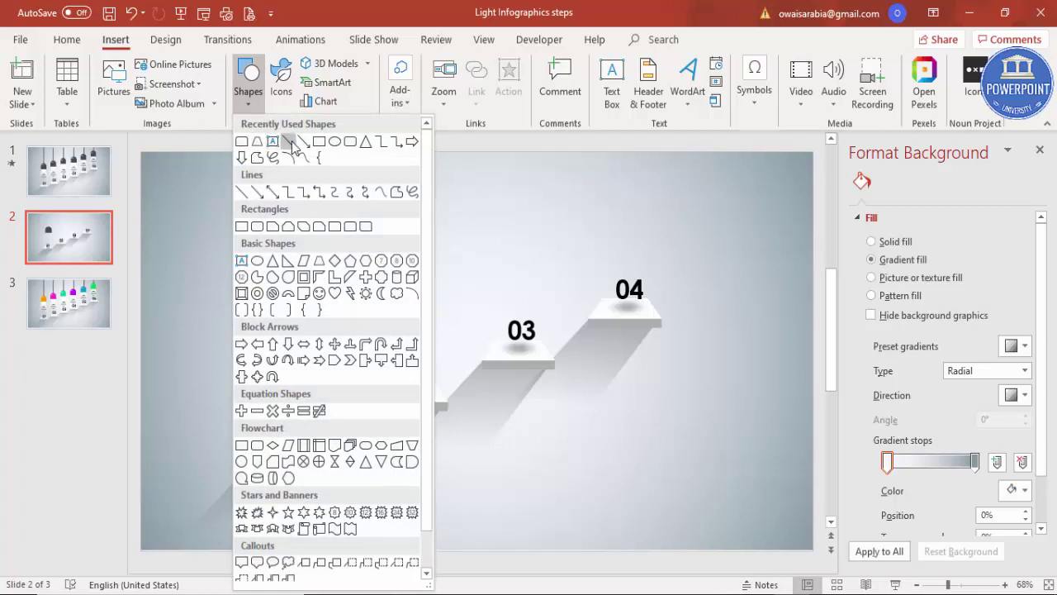
click(241, 192)
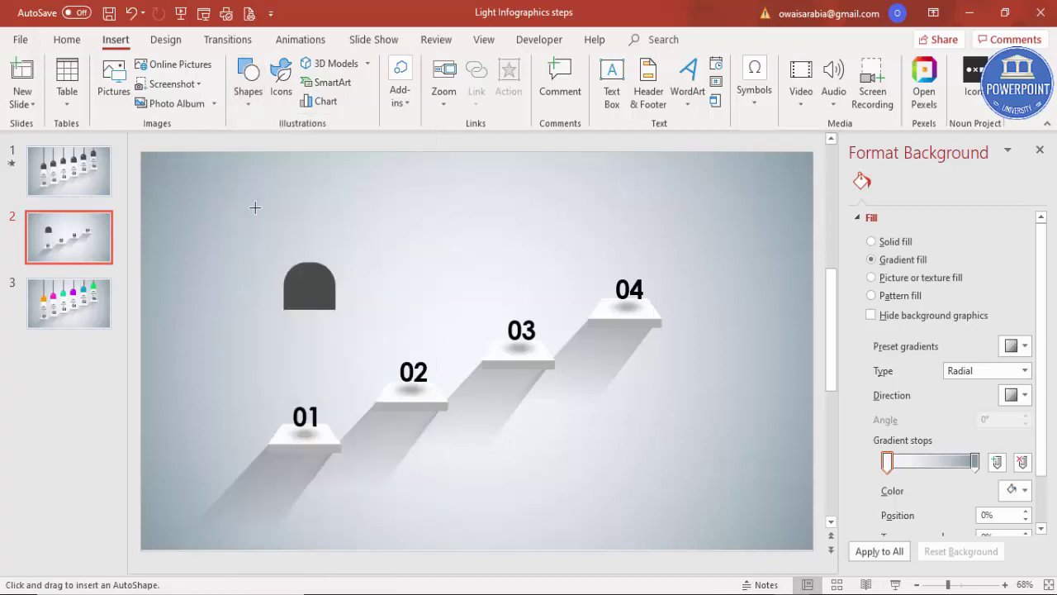
drag(308, 261, 311, 152)
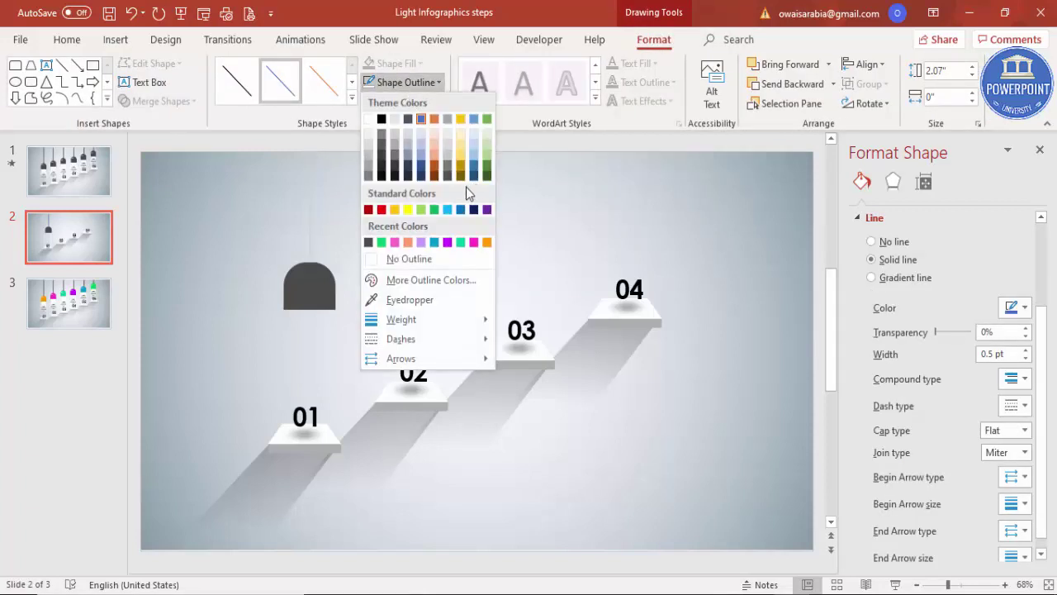
Color the lamp's vertical cord Dark Gray and set its weight to 1½ pt.
click(369, 243)
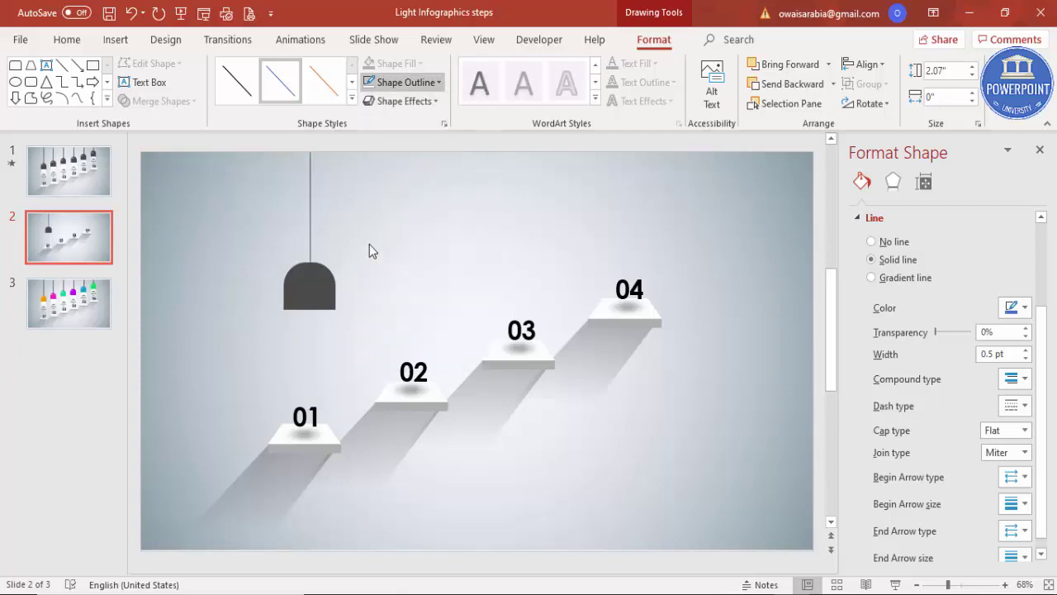
click(430, 82)
mouse_move(445, 317)
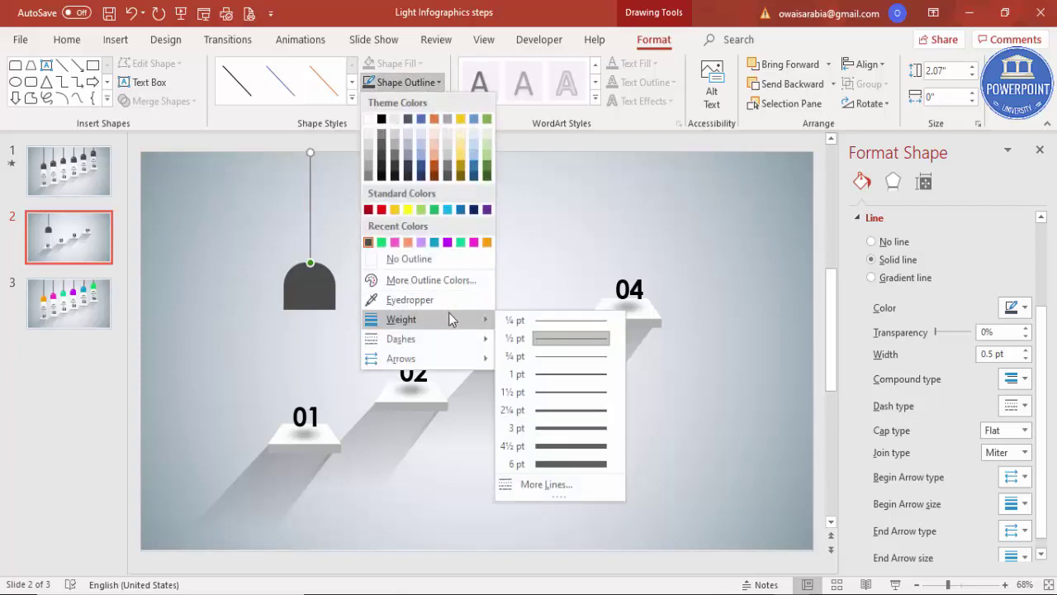
click(561, 392)
click(377, 278)
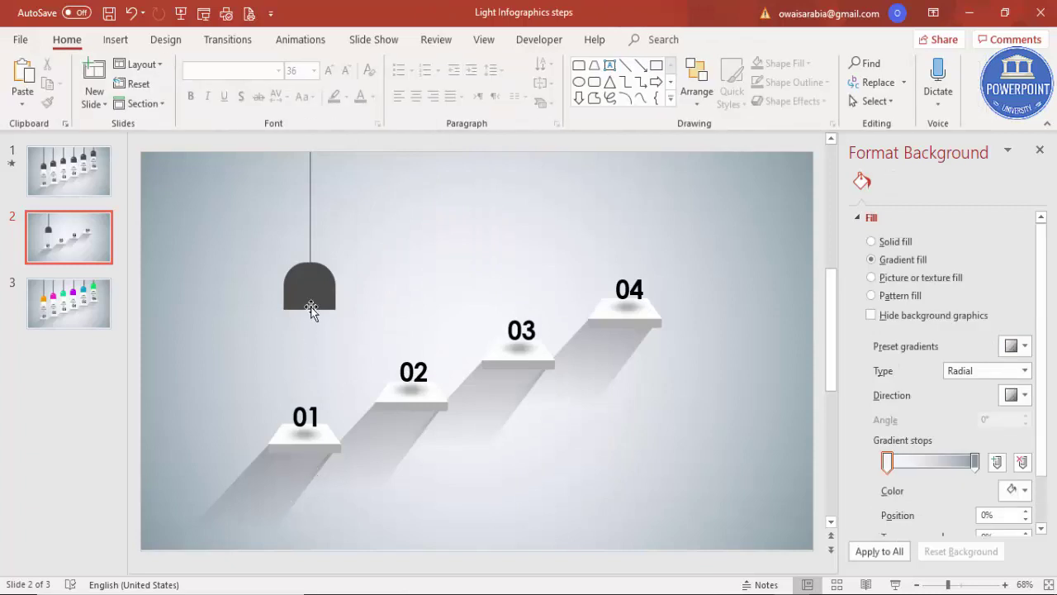
Draw a trapezoid about 1.15 by 1.57 inches and center it under the first lamp, overlapping the dome's lower part.
click(116, 41)
click(246, 98)
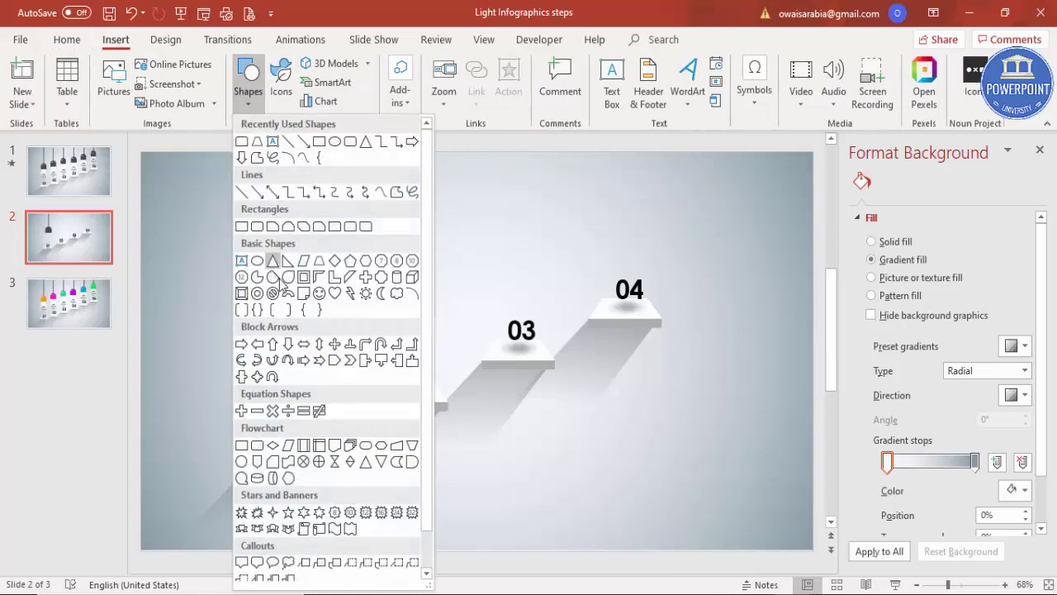
click(322, 264)
drag(303, 300, 363, 380)
drag(345, 341, 321, 332)
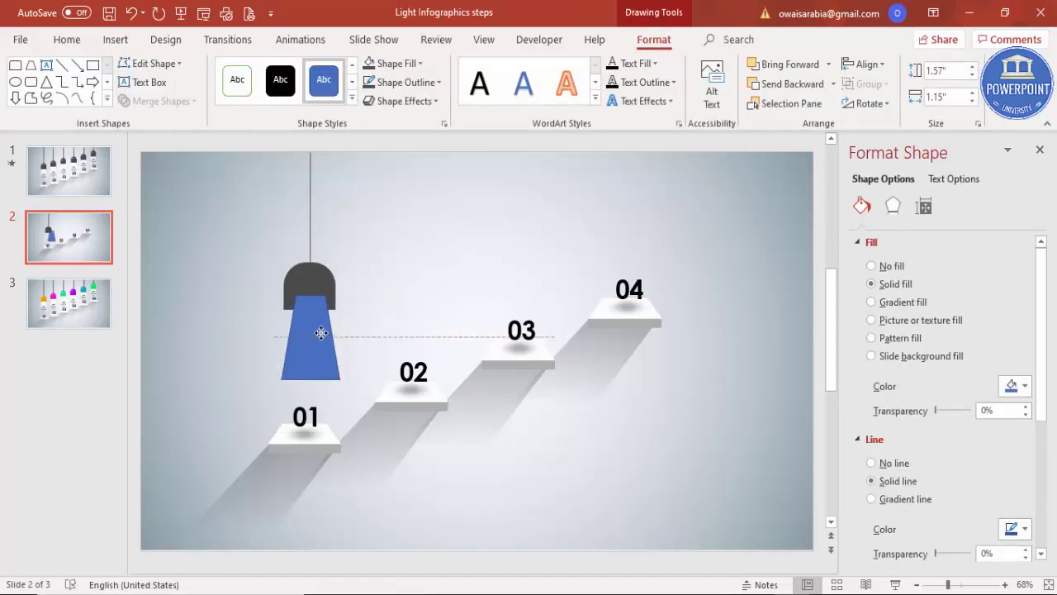
drag(321, 332, 321, 333)
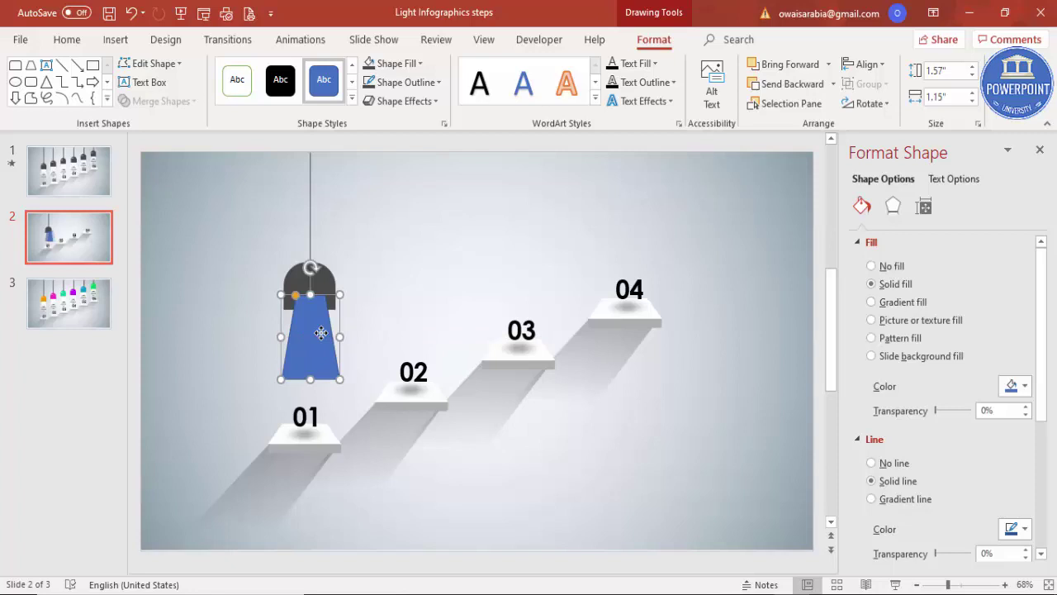
Give the trapezoid a linear gradient fill running upward at 270° and remove its outline.
click(907, 307)
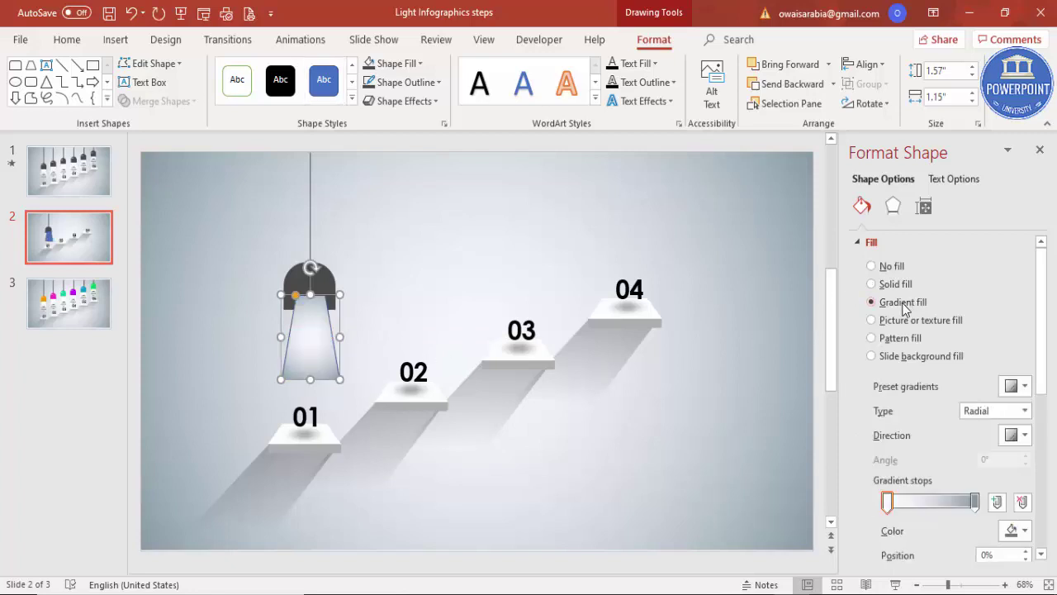
click(414, 88)
click(413, 256)
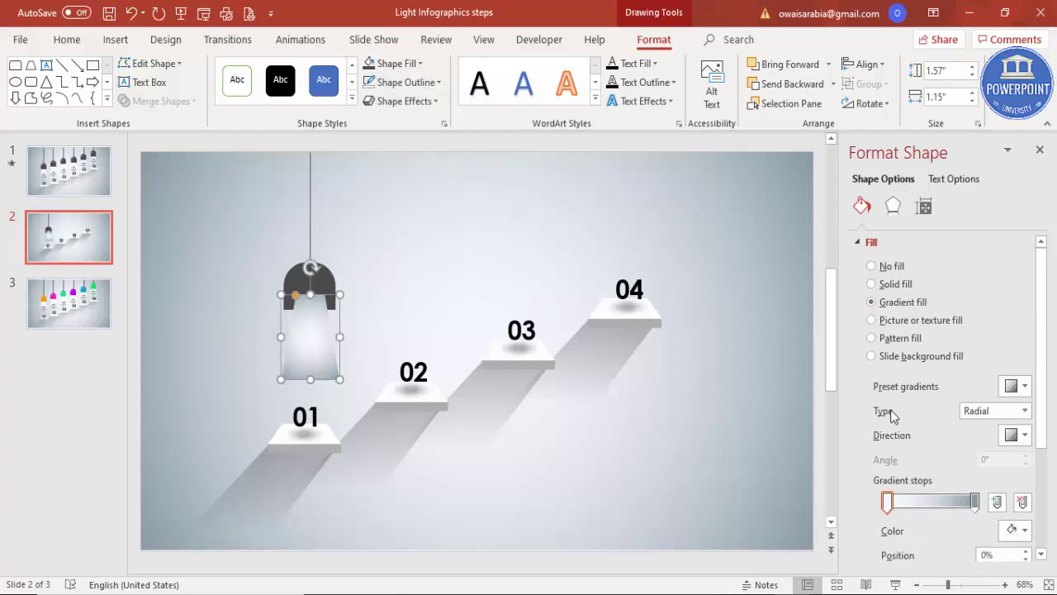
click(979, 411)
click(978, 423)
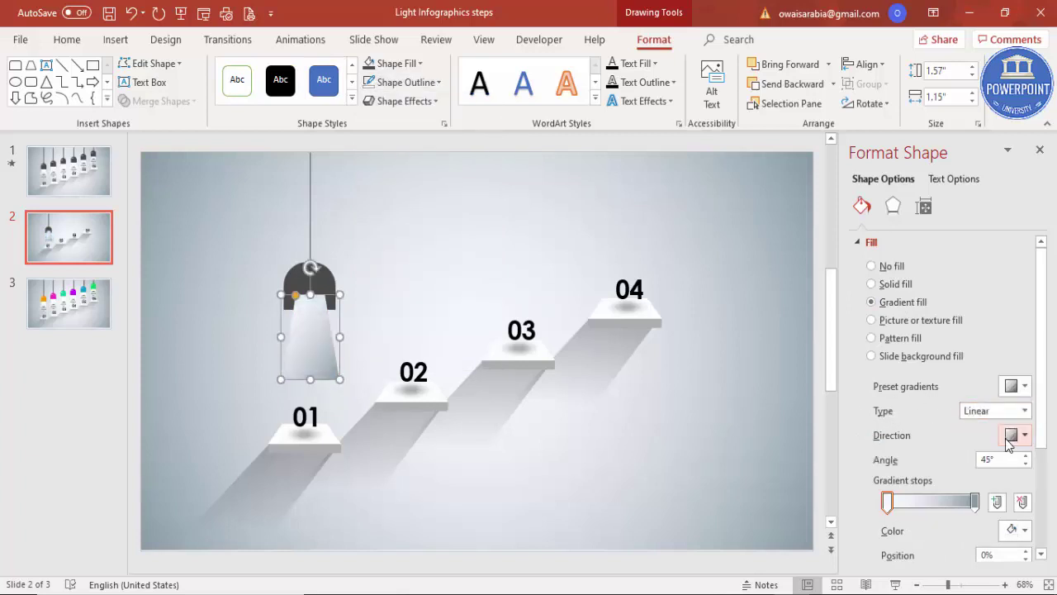
click(1012, 435)
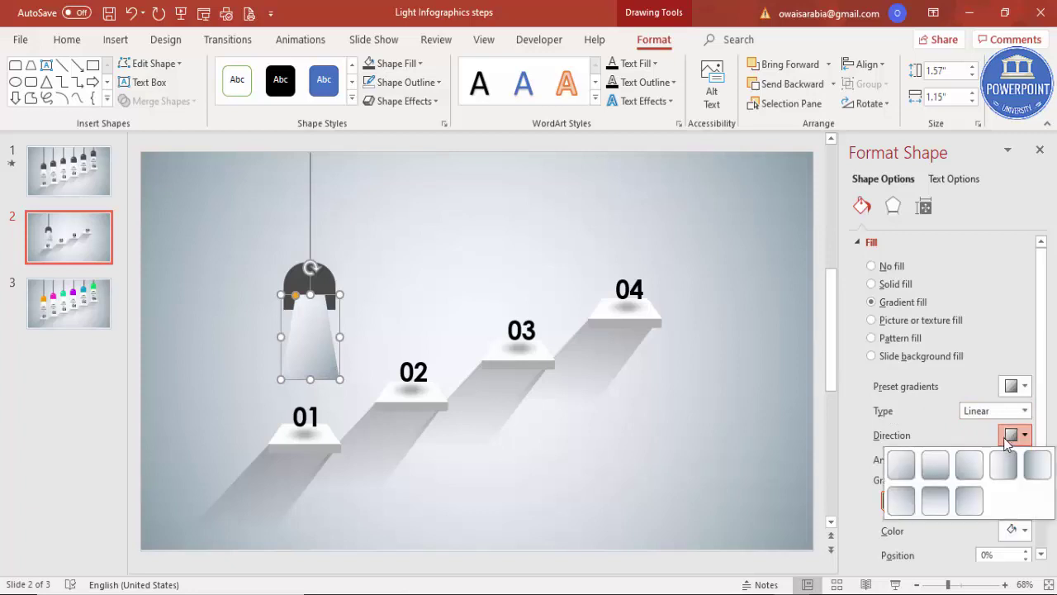
click(935, 500)
Make both gradient stops of the trapezoid white, with 89% transparency on the first stop and the last stop at 87%.
click(975, 501)
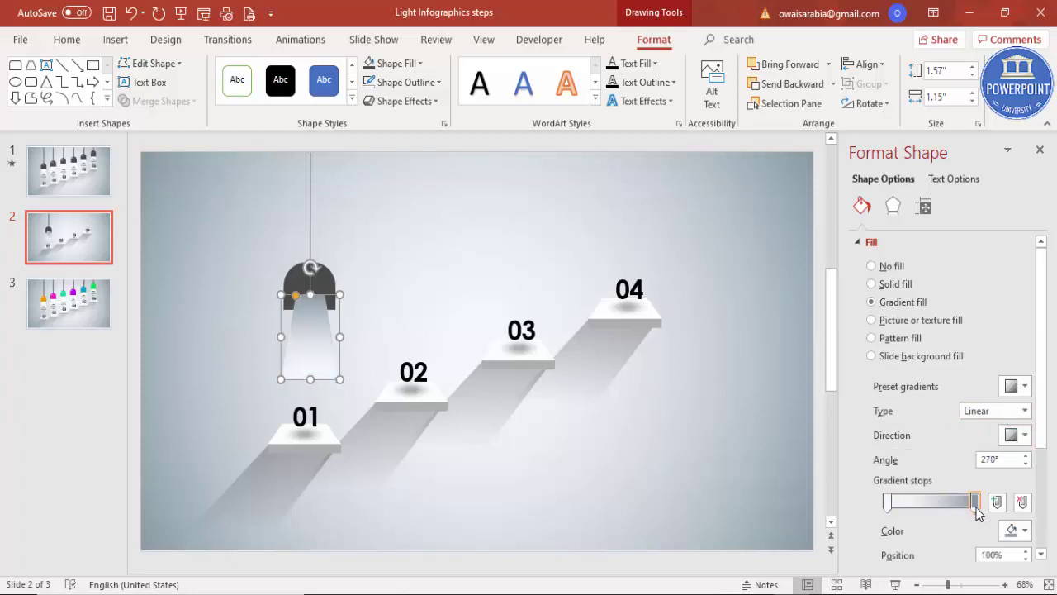
click(1018, 532)
click(929, 357)
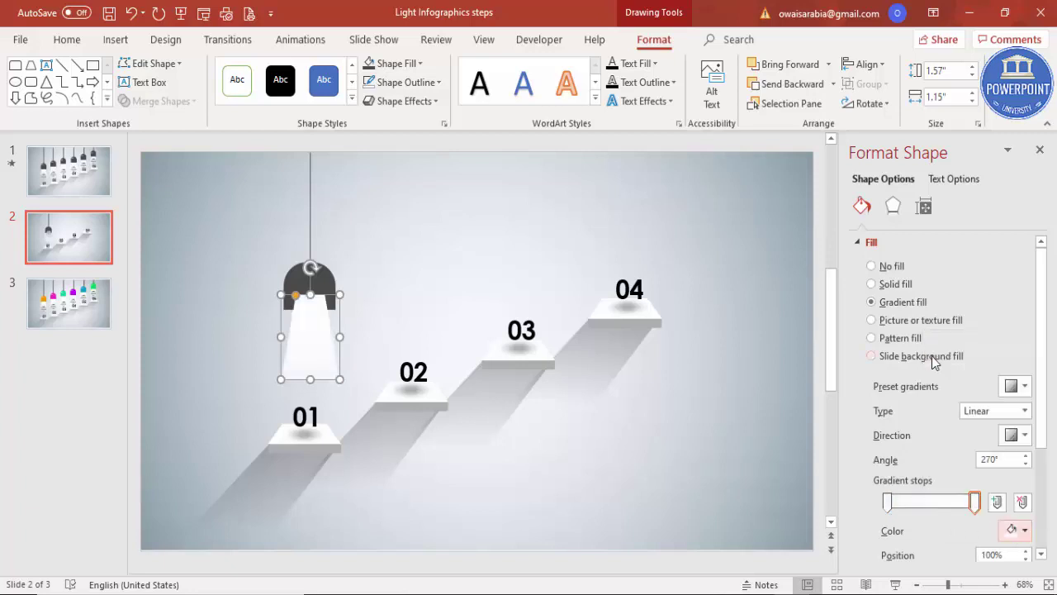
drag(1039, 330, 1037, 425)
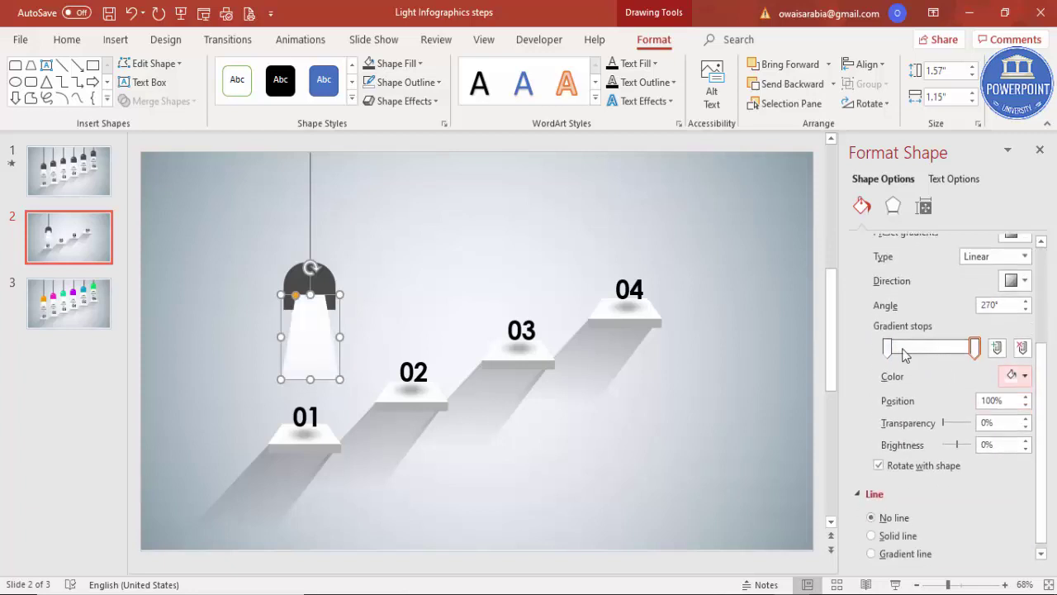
click(886, 347)
click(1011, 375)
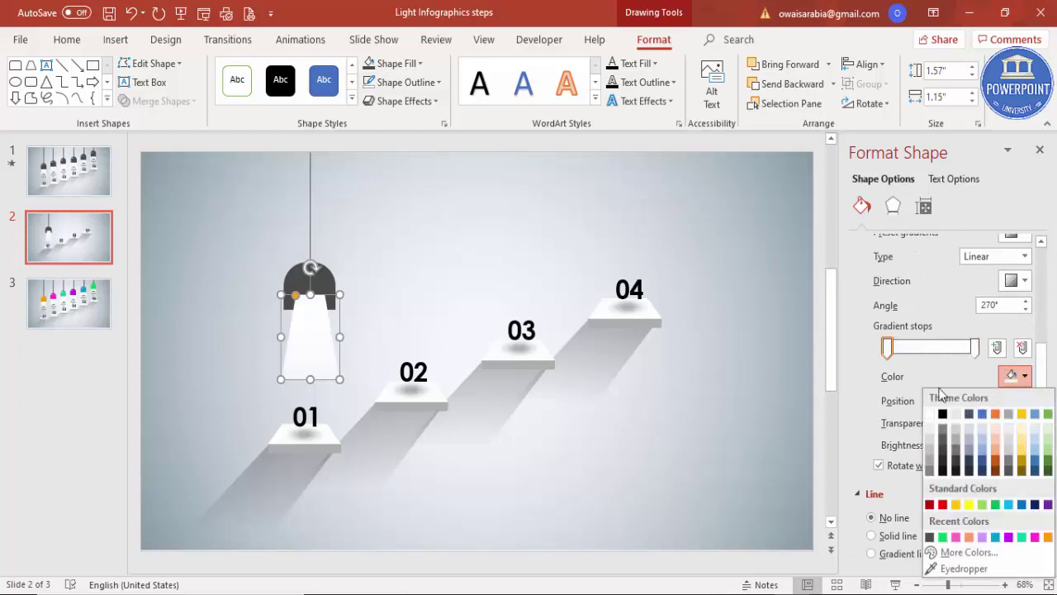
click(933, 422)
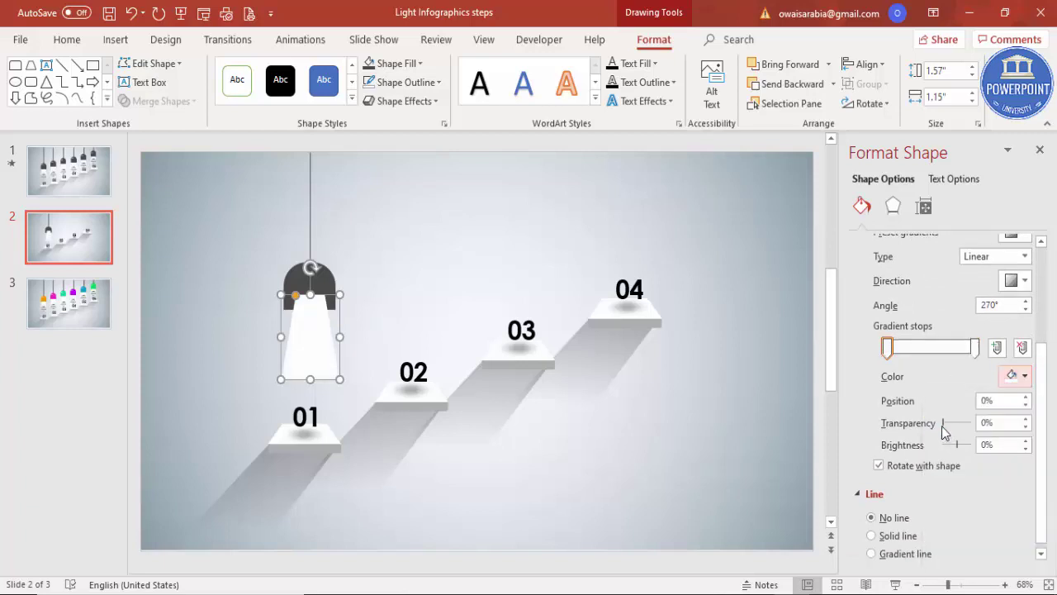
drag(943, 426, 968, 422)
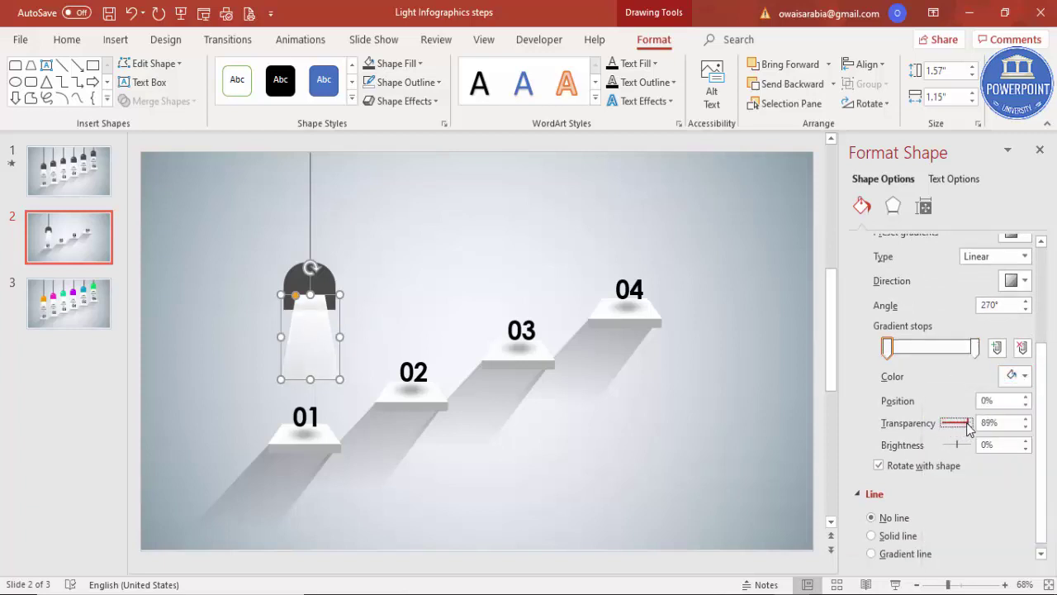
drag(975, 348, 965, 350)
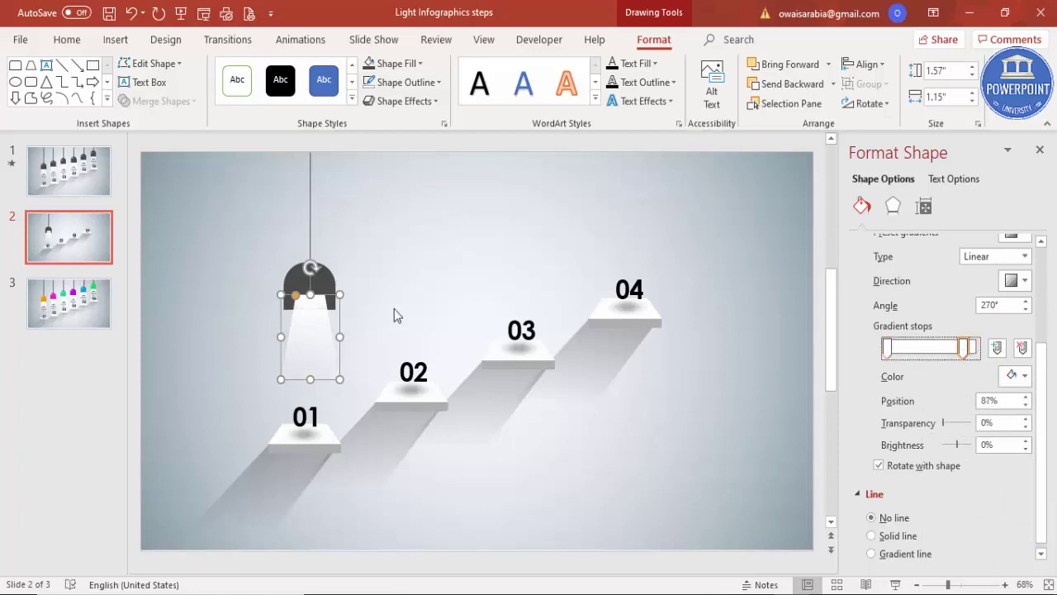
Move the light beam slightly lower and send it behind the first lamp's dome.
click(319, 328)
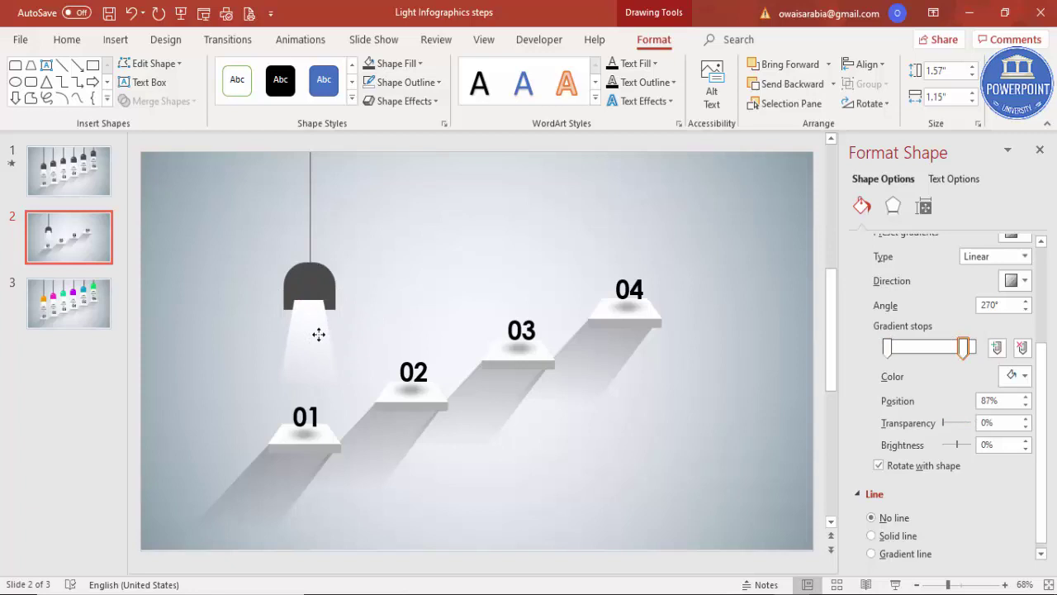
click(319, 333)
click(832, 84)
click(817, 123)
click(521, 238)
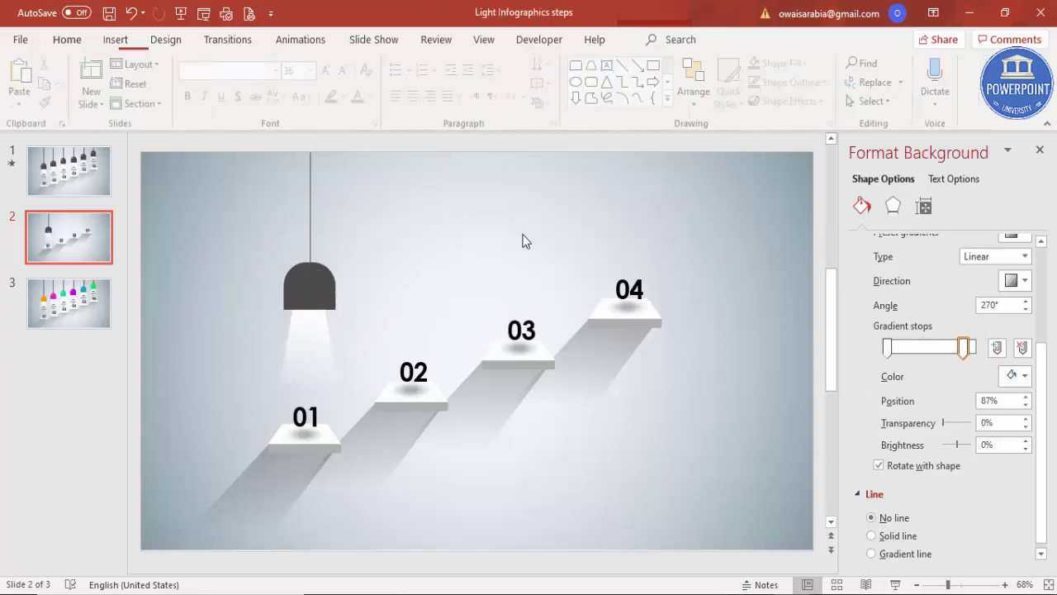
Set the light beam's first gradient stop to 100% transparency and move its other stop to 62%.
click(322, 354)
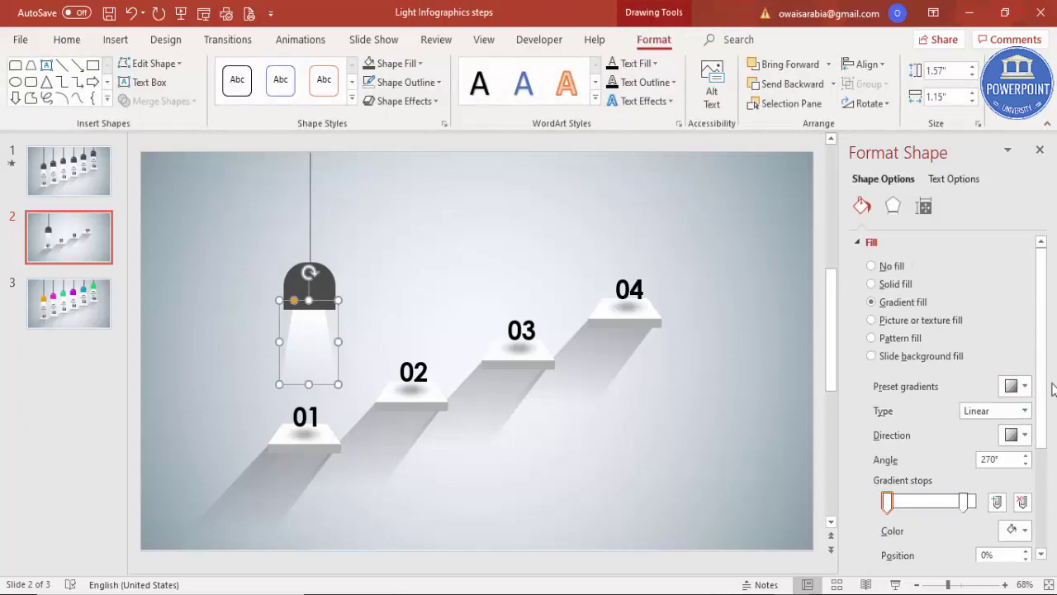
scroll(1042, 395, down, 2)
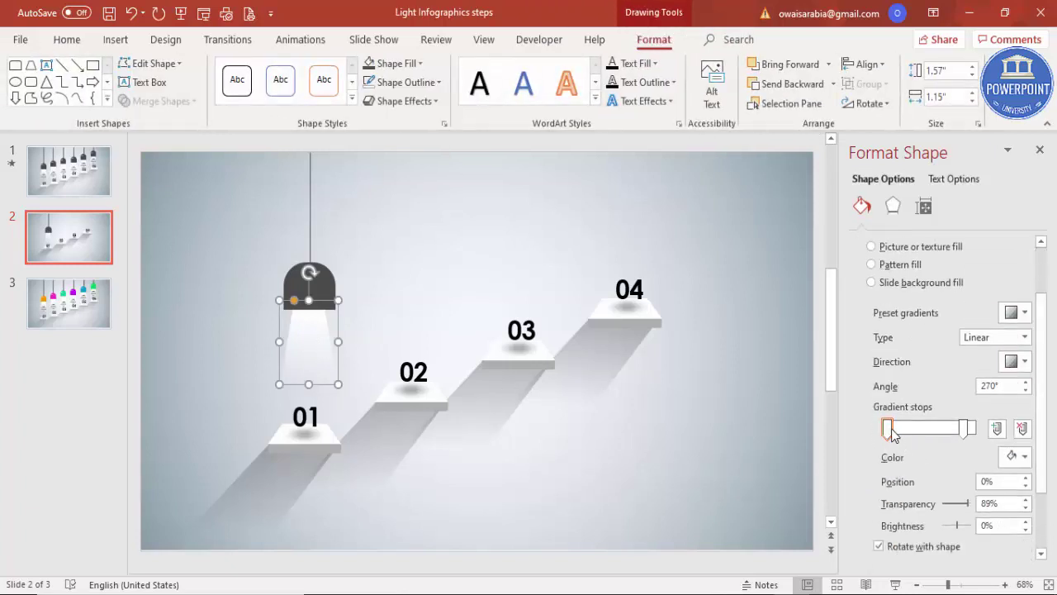
click(888, 430)
drag(969, 507, 980, 507)
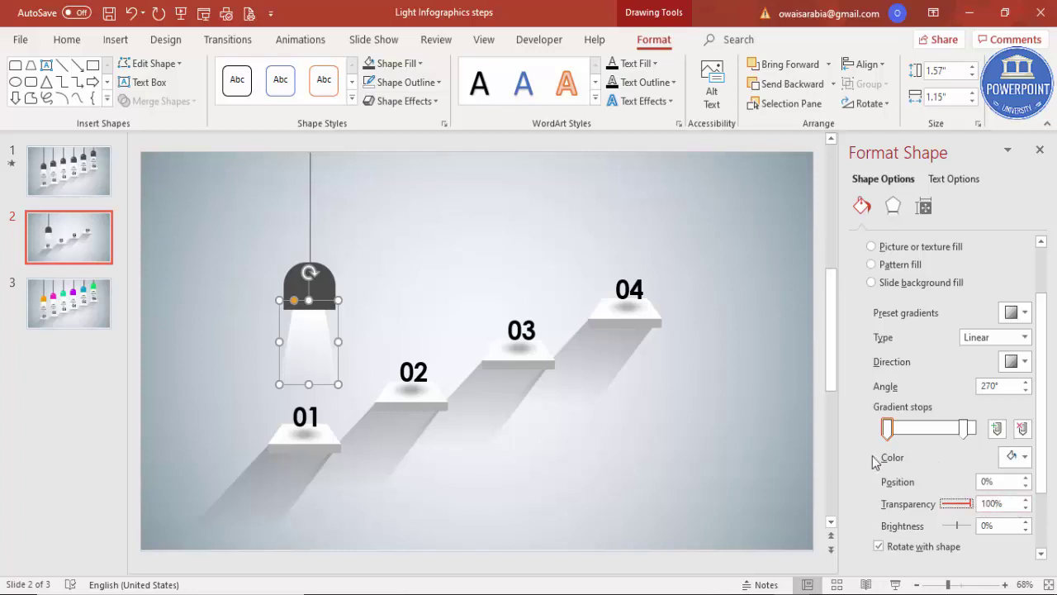
drag(968, 429, 942, 427)
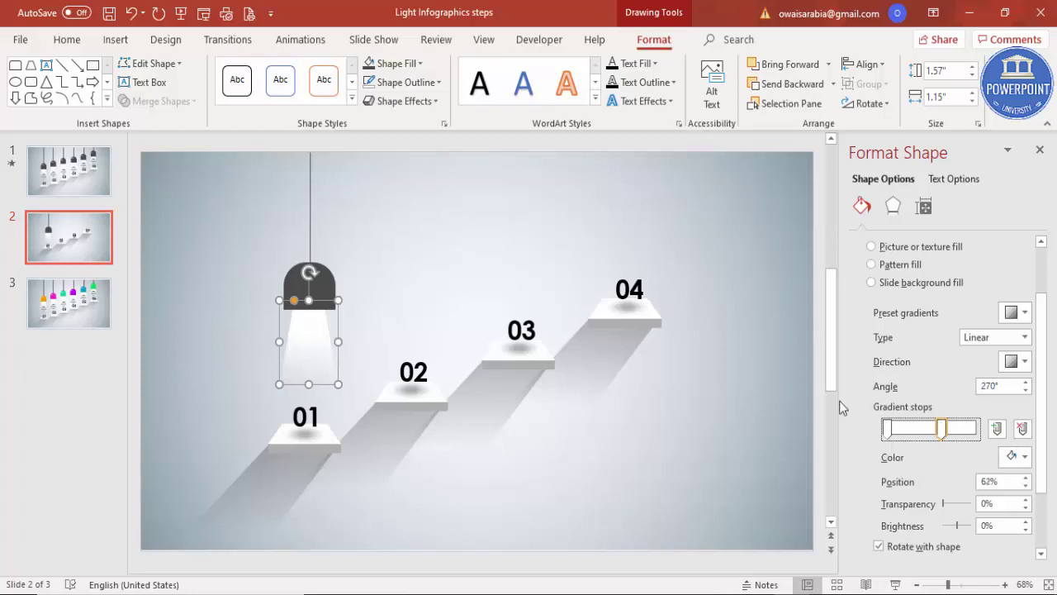
click(391, 229)
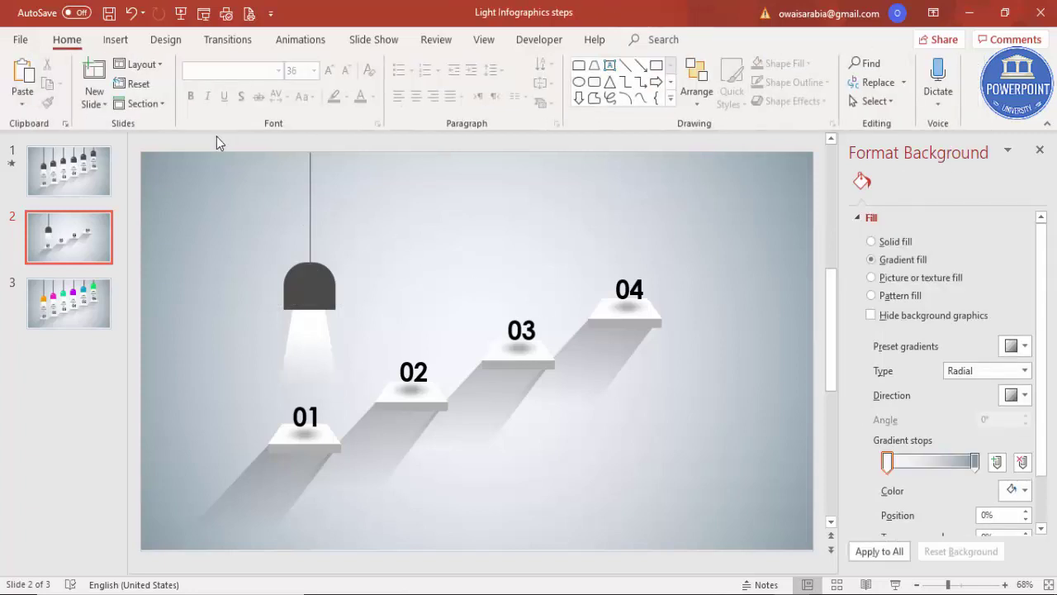
Group the first lamp's cord with its dome.
double_click(310, 206)
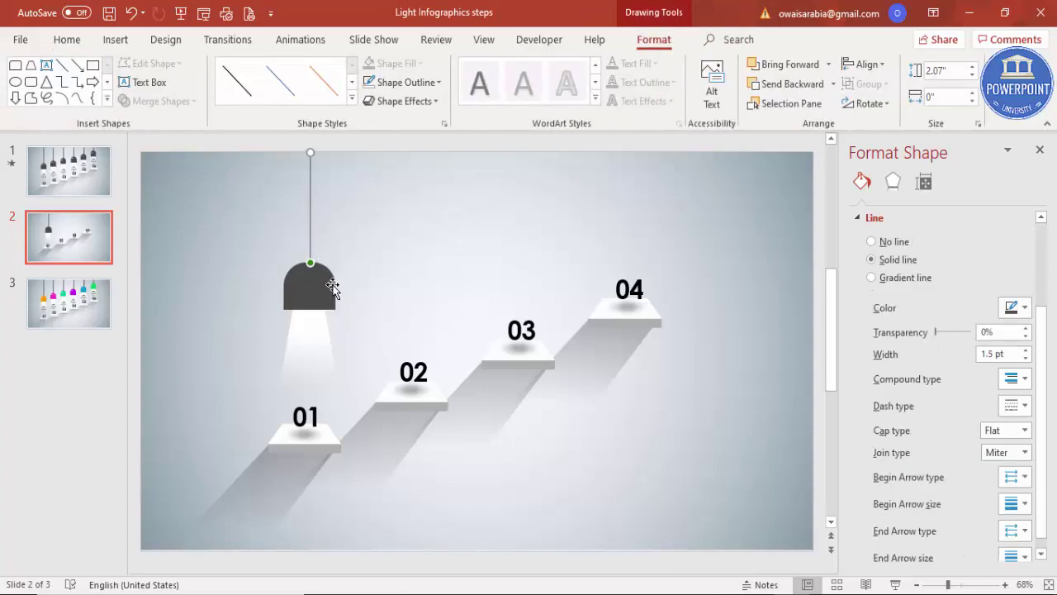
click(330, 289)
key(ctrl+g)
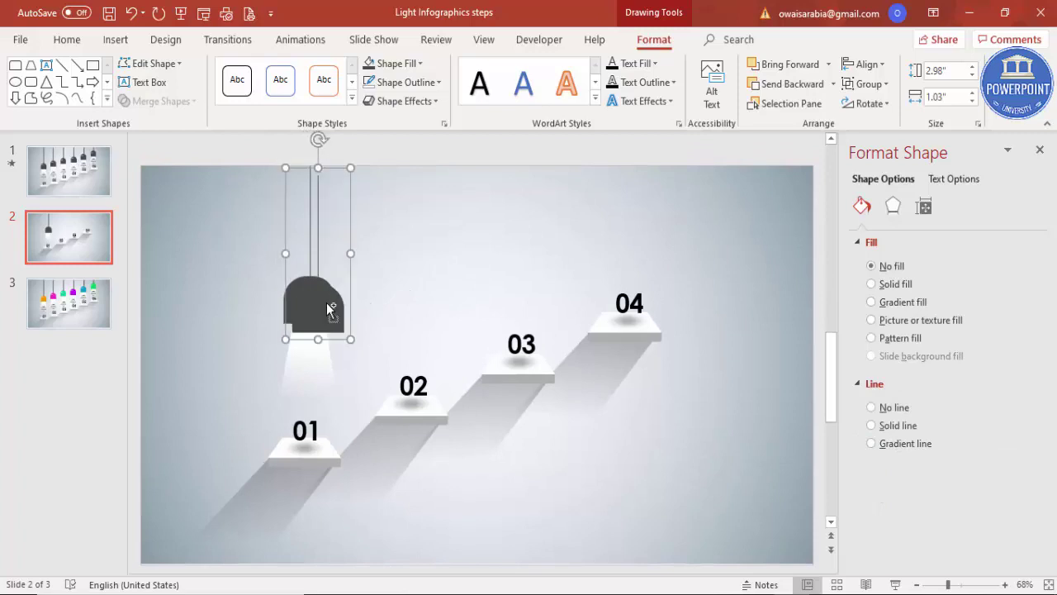
Place a duplicate of the lamp above the second slab and shorten its cord to about 1.71 inches at the slide's upper edge.
drag(335, 299, 416, 255)
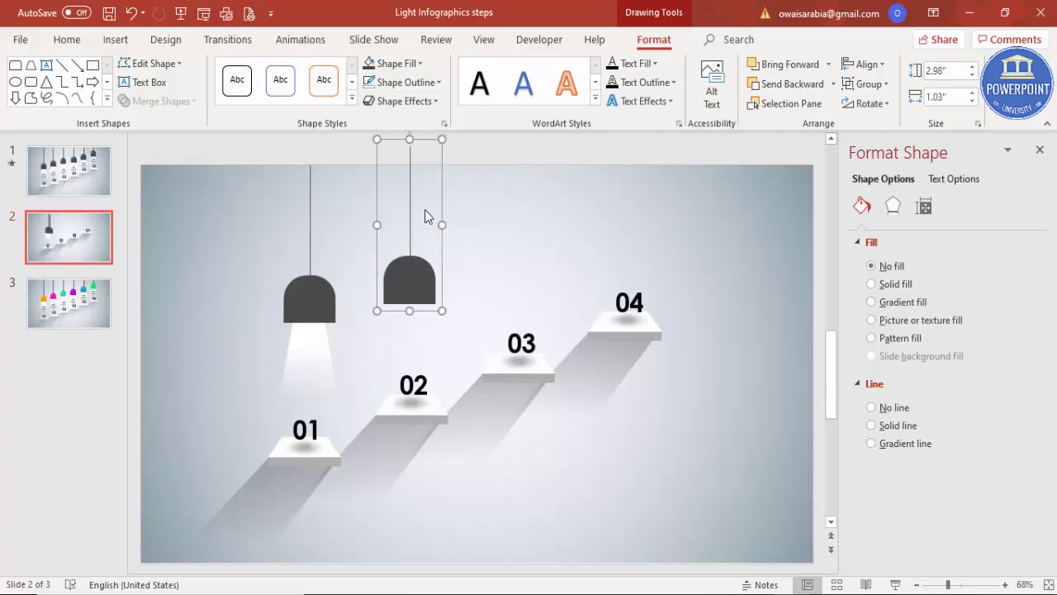
click(409, 159)
drag(408, 142, 408, 156)
click(493, 235)
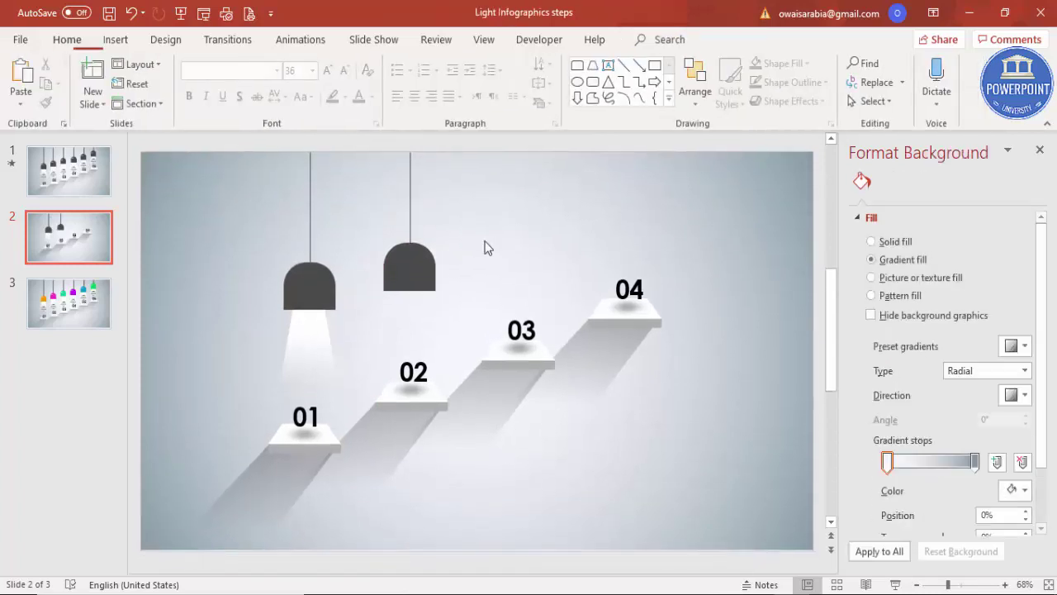
Copy the second lamp above the third slab and shorten its cord to about 1.14 inches at the slide's upper edge.
click(418, 276)
drag(418, 275, 514, 236)
click(512, 144)
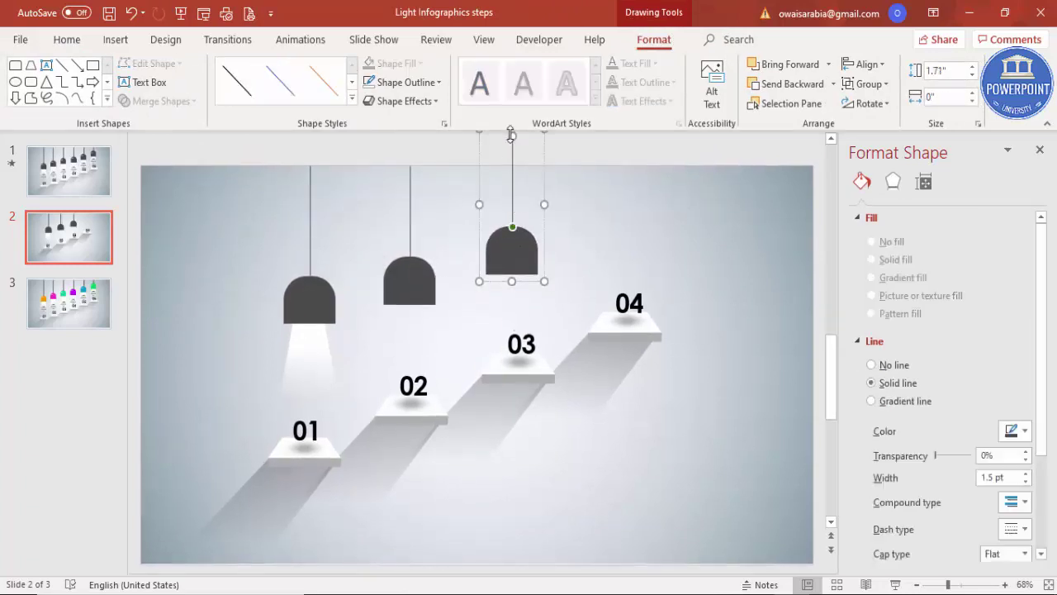
drag(512, 137, 513, 168)
click(580, 265)
Copy the third lamp above the fourth slab and shorten its cord to about 0.53 inches at the slide's upper edge.
click(521, 243)
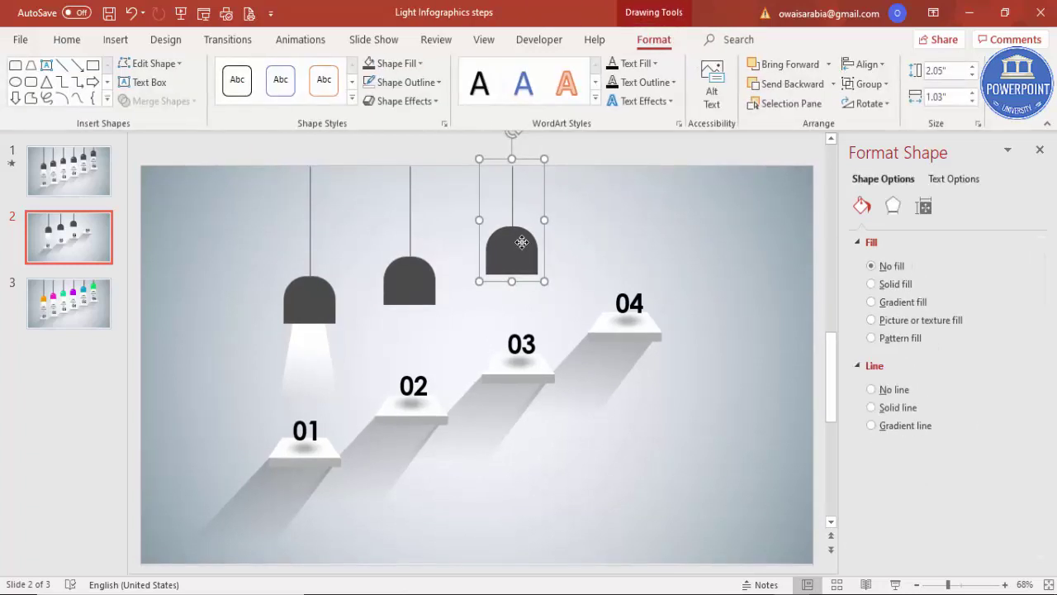
drag(522, 243, 632, 199)
click(621, 175)
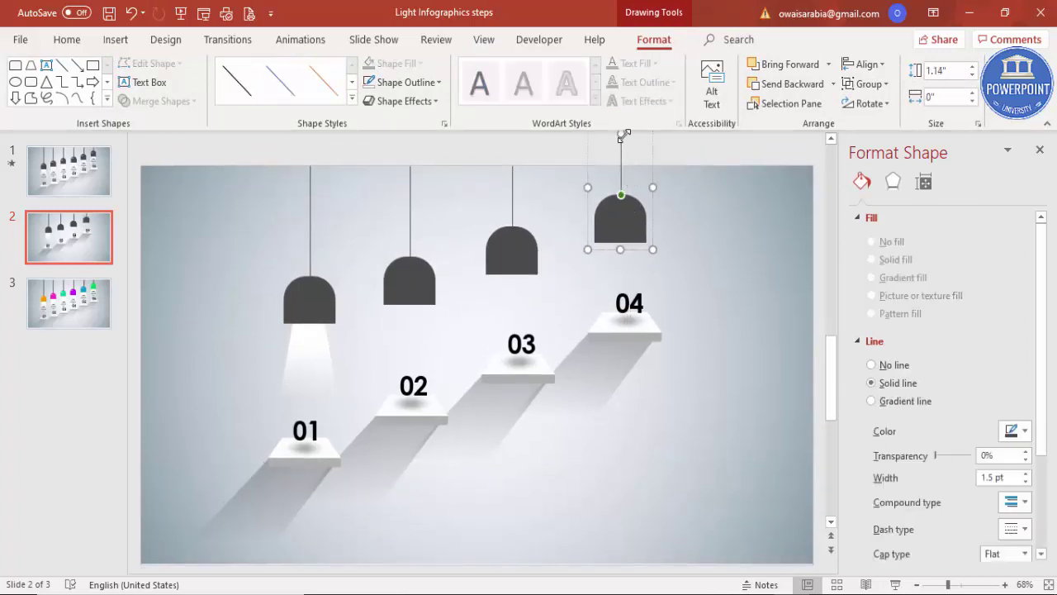
drag(622, 134, 621, 166)
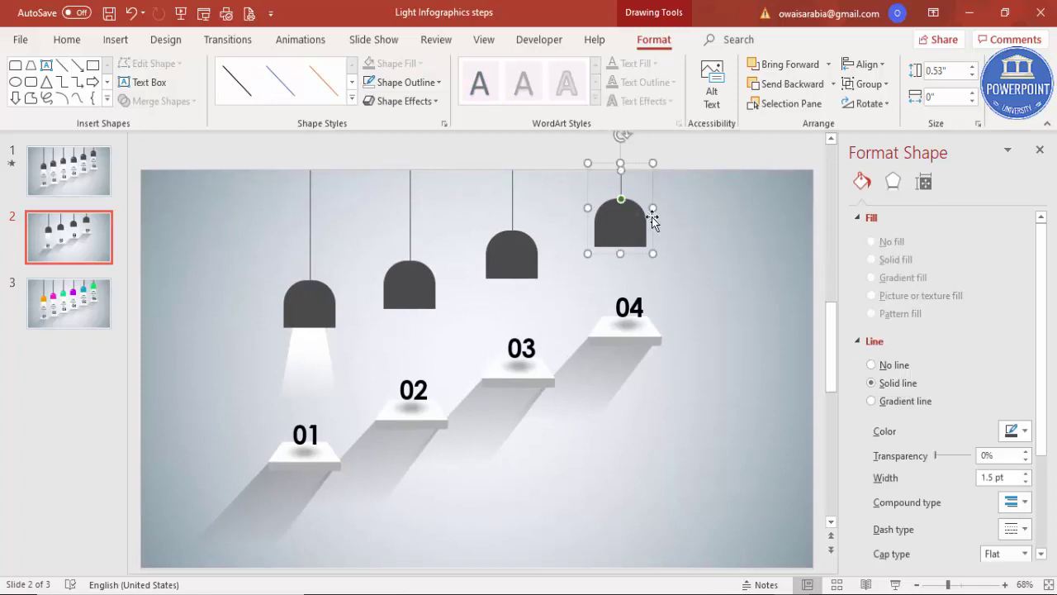
click(717, 264)
Copy the first lamp's light beam under the second, third and fourth lamps.
click(330, 341)
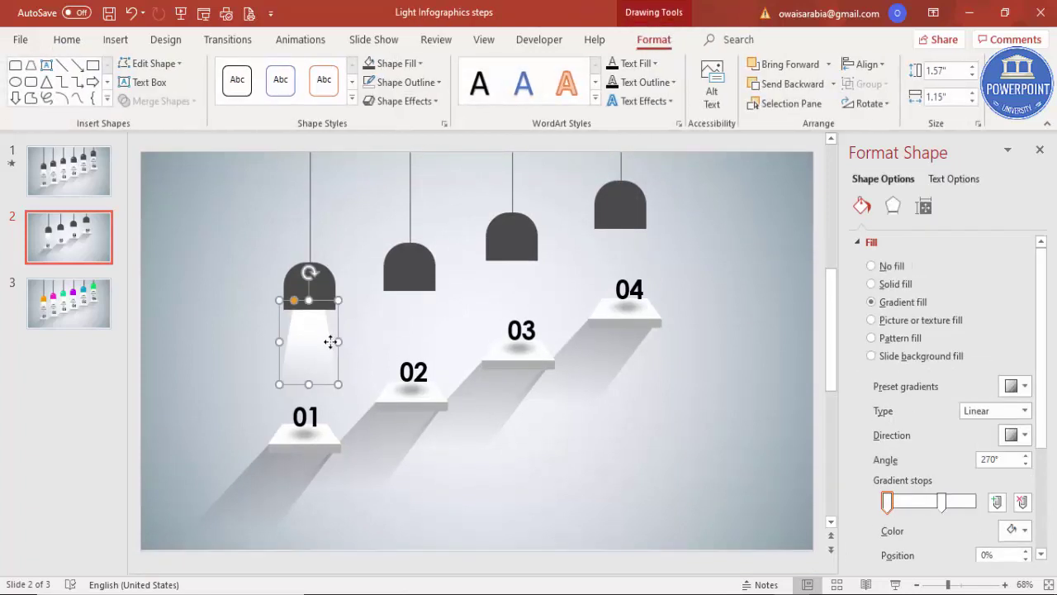
drag(305, 354, 625, 250)
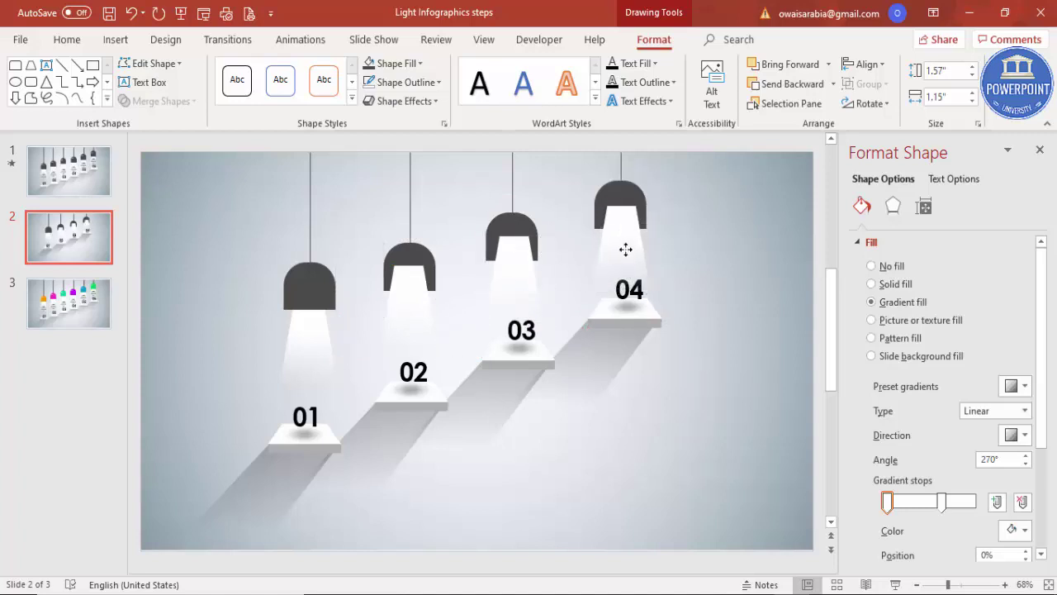
Send the light beams under the second, third and fourth lamps to the back, behind the lamp shades.
shift+click(510, 302)
shift+click(404, 314)
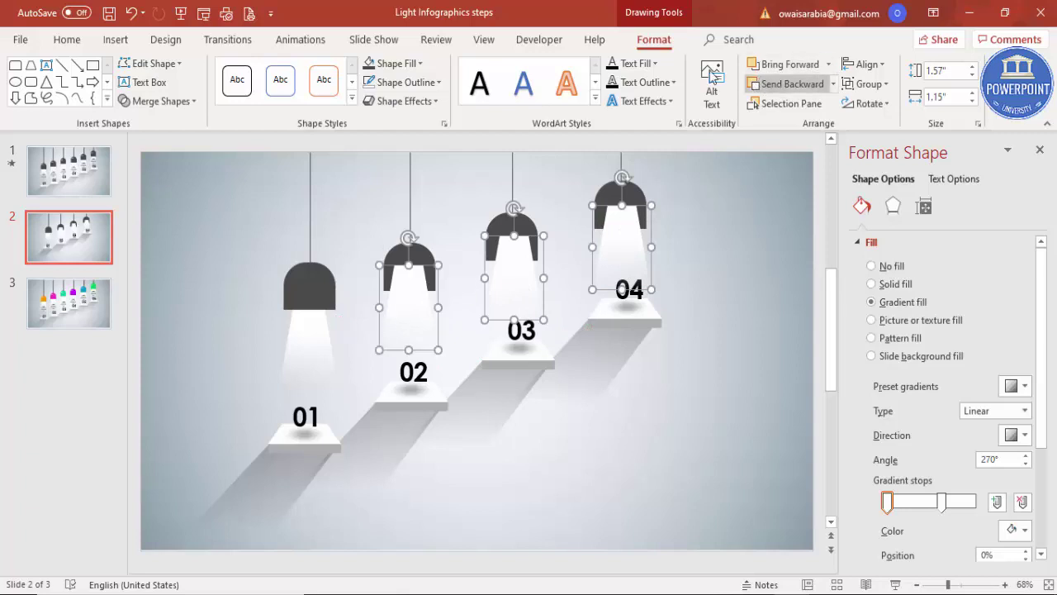
click(833, 84)
click(814, 124)
click(743, 223)
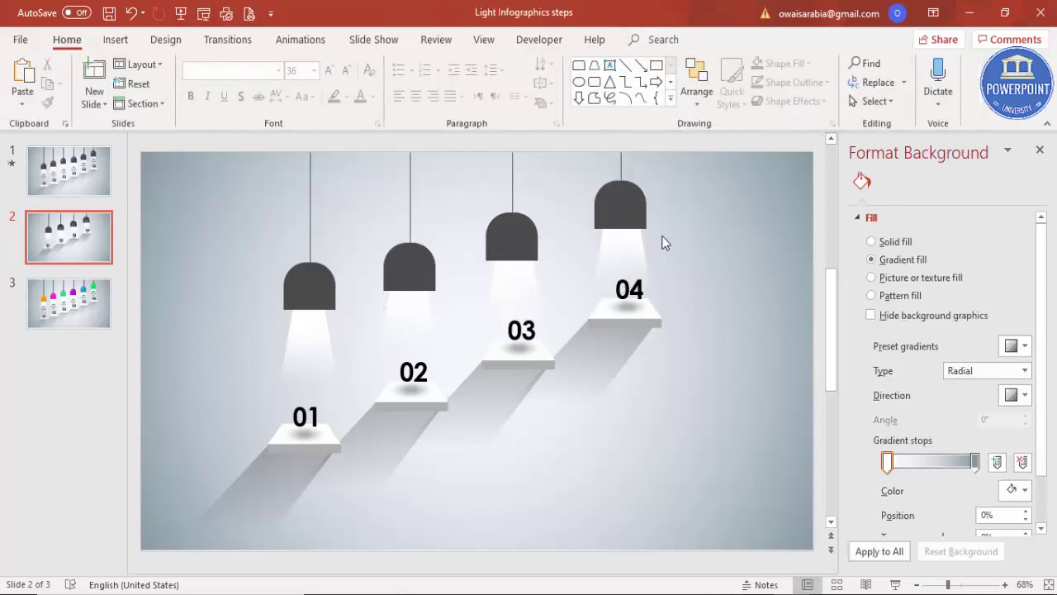
Nudge the third lamp's light beam slightly to the left to centre it under the shade.
click(520, 277)
key(Left)
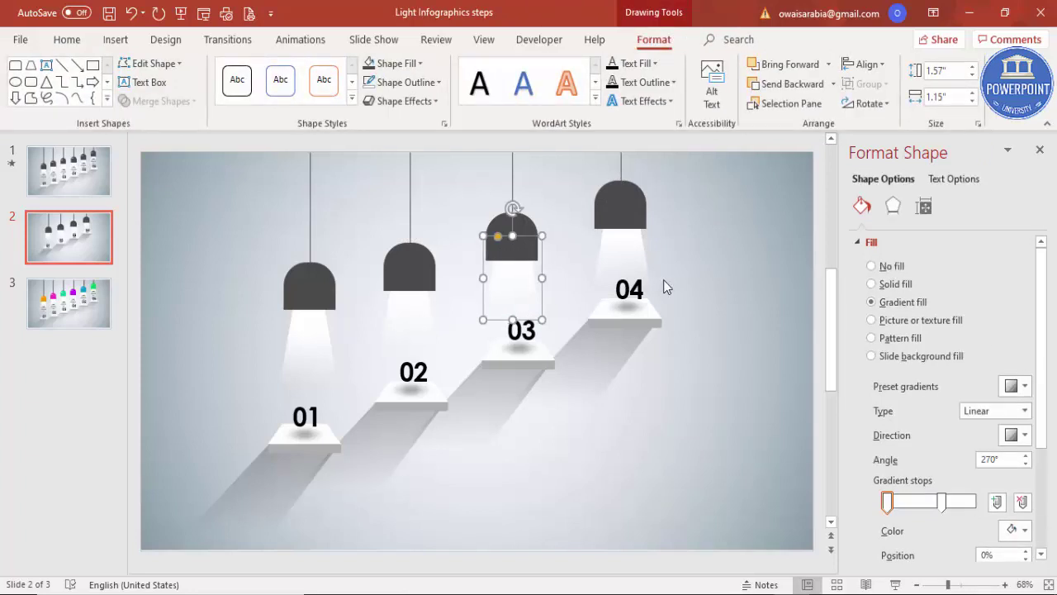
click(683, 280)
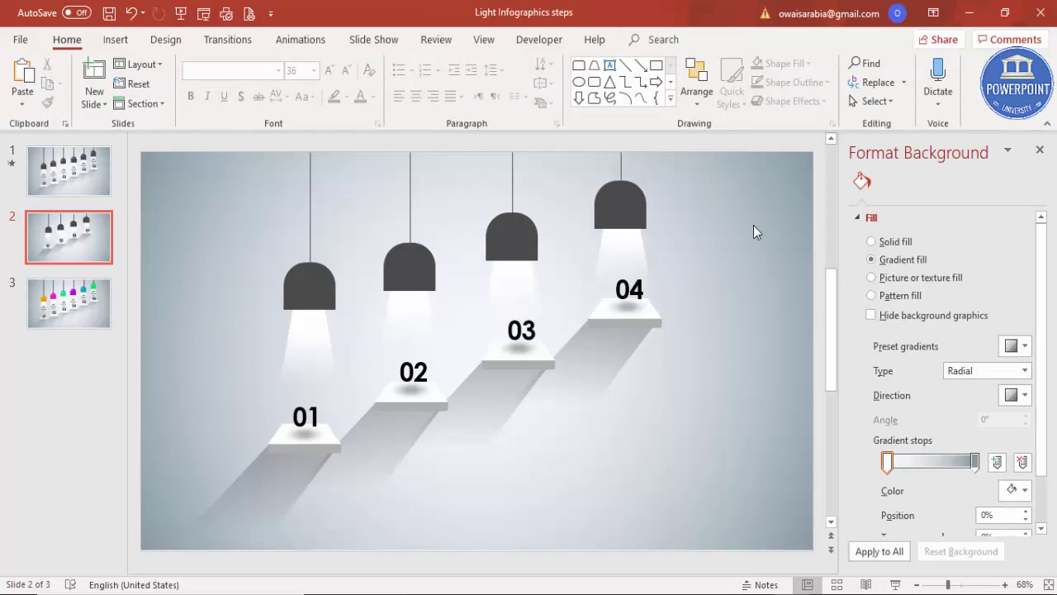
Add a text box beside the first lamp's light beam reading "Type your text here".
click(115, 39)
click(611, 82)
drag(200, 337, 276, 372)
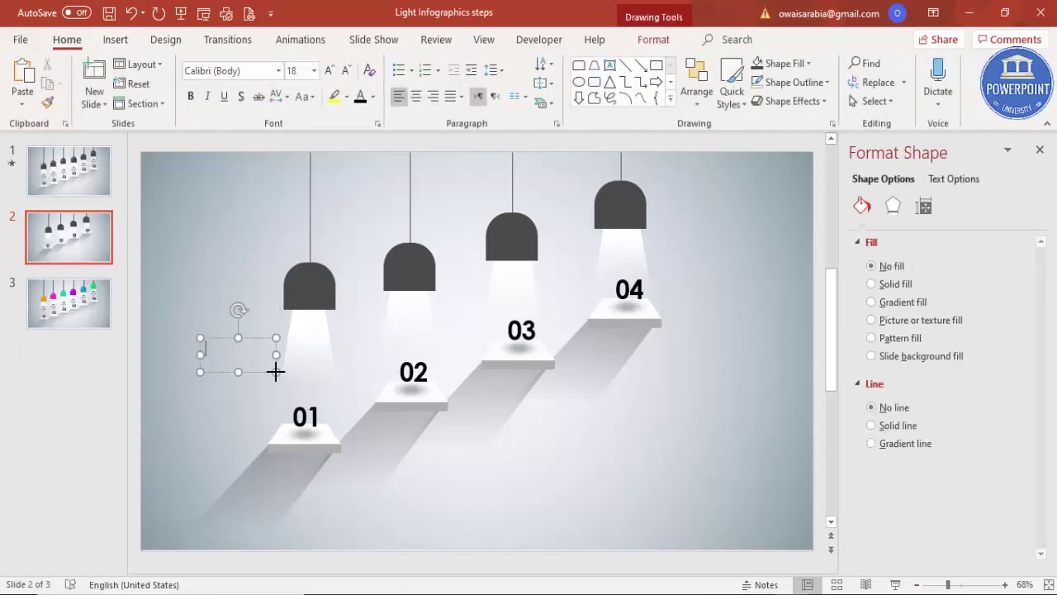
text(Ty)
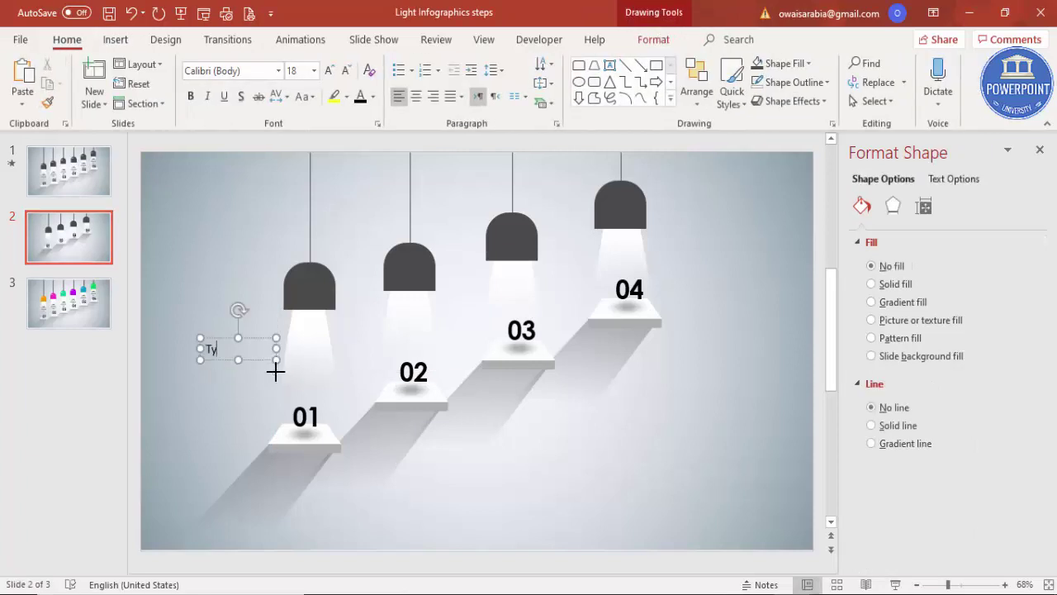
text(pe your text here)
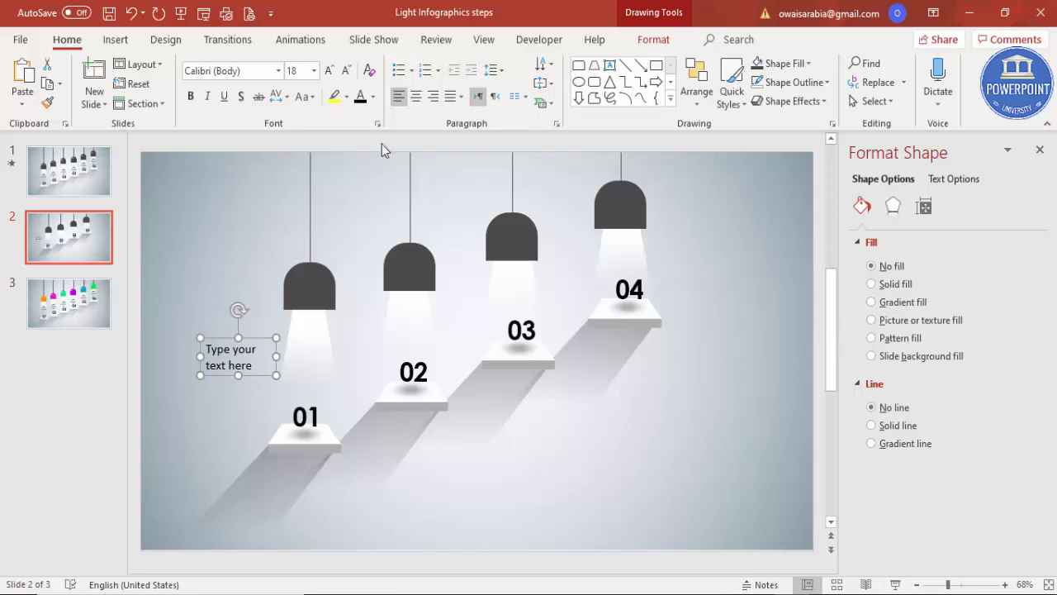
Centre the text box's text and format it in Century Gothic at 16 pt.
click(415, 96)
click(253, 72)
text(Century Gothic)
key(Return)
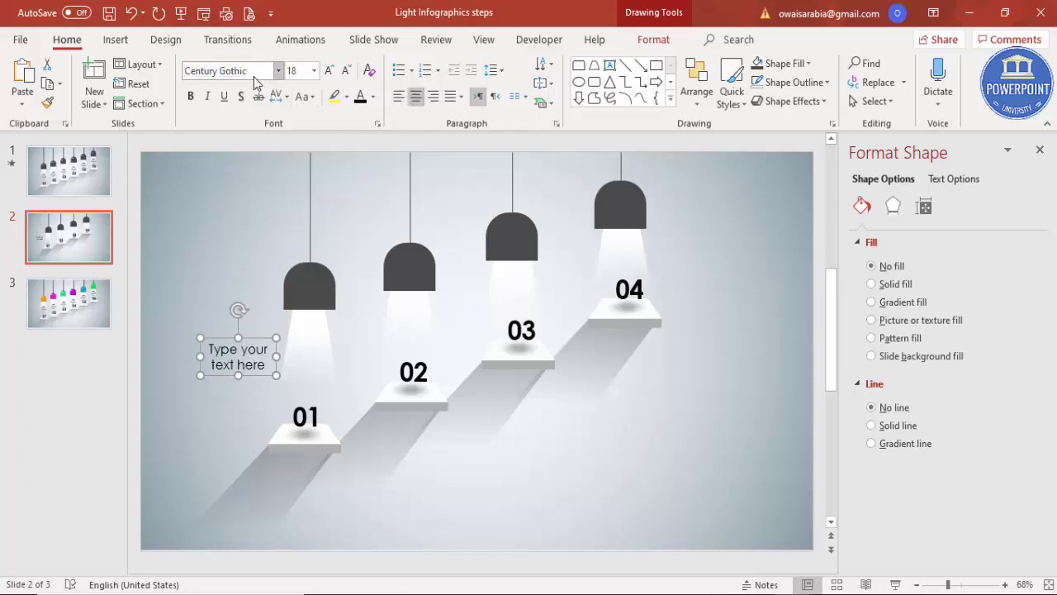
click(346, 70)
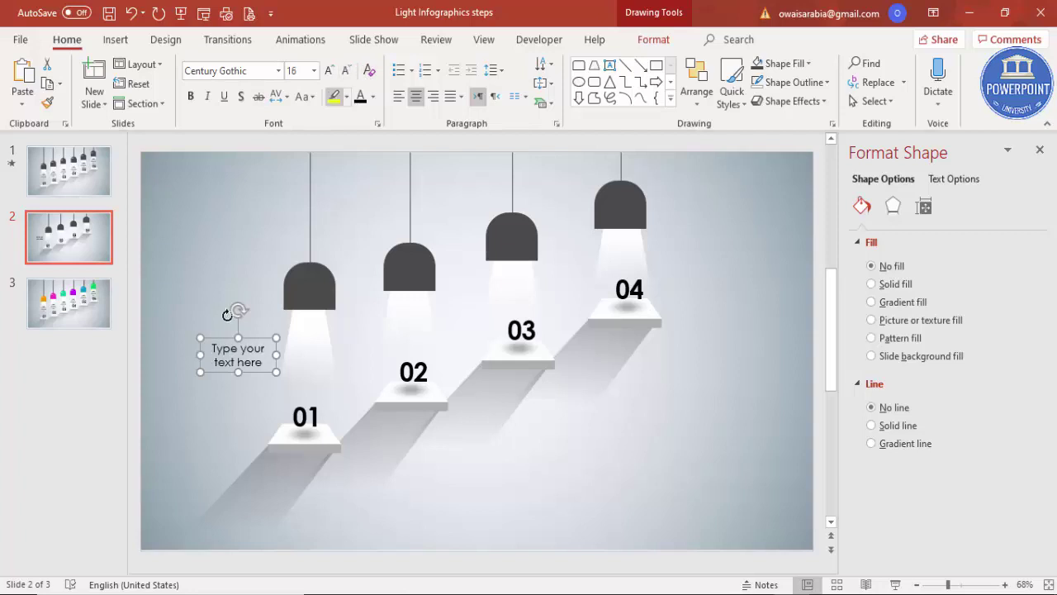
Place the text box in the first light beam and copy it into the second, third and fourth beams above their numbers.
drag(257, 341, 431, 323)
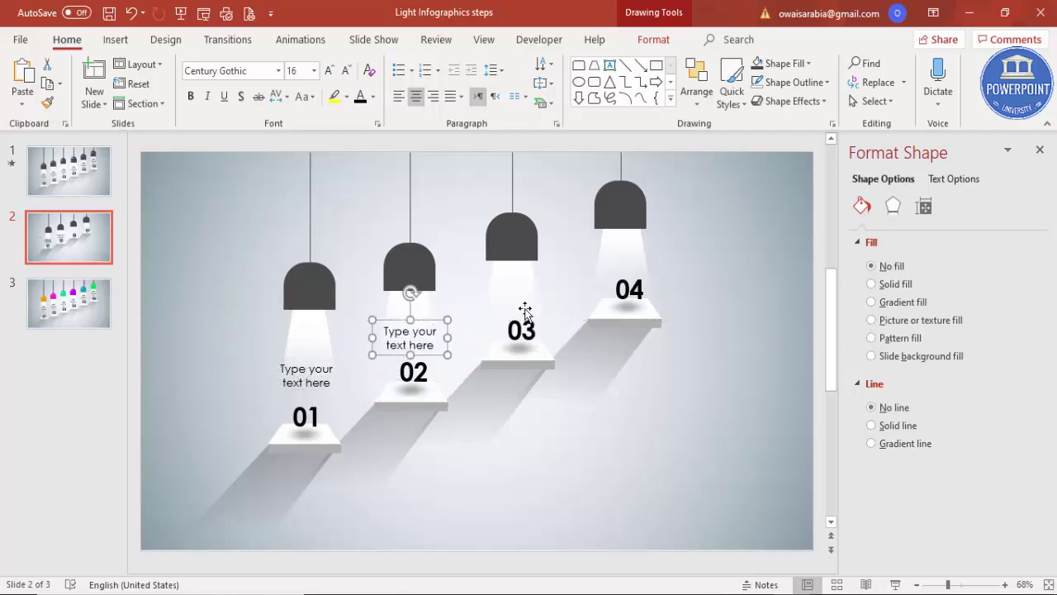
key(ctrl+d)
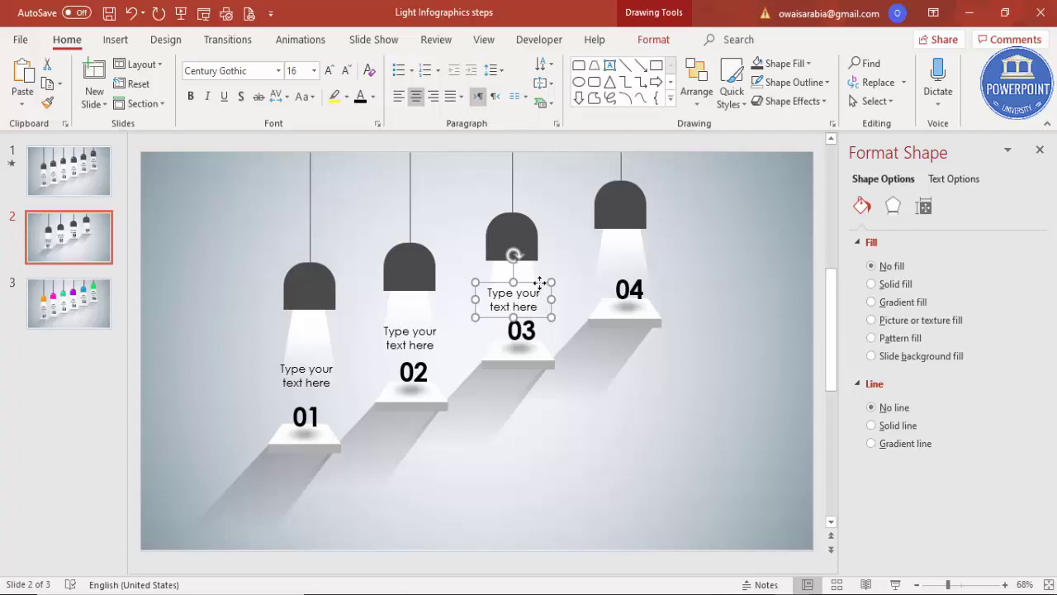
key(ctrl+Right)
key(ctrl+Up)
key(ctrl+d)
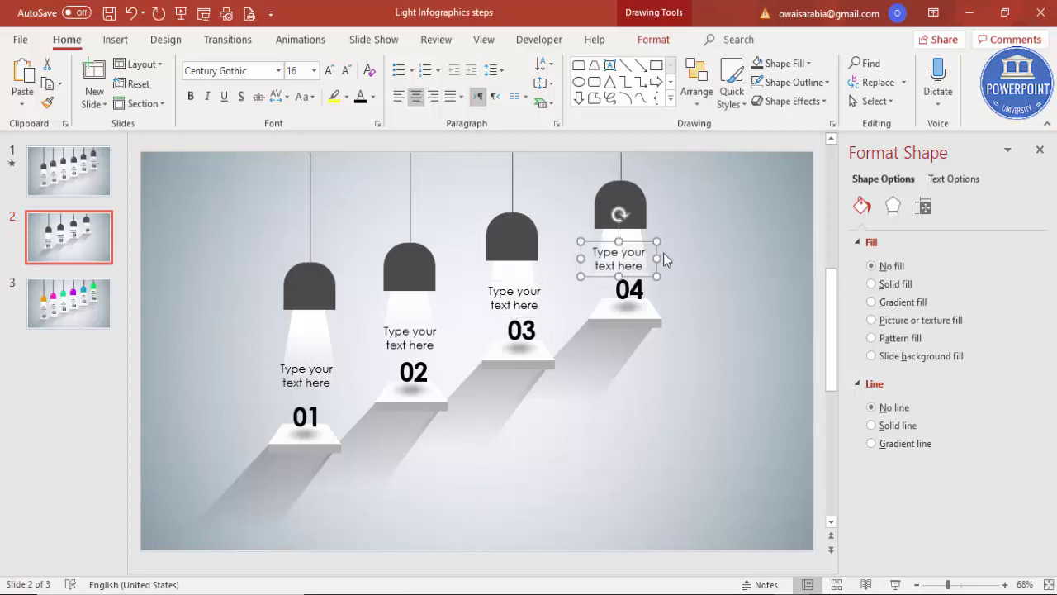
drag(645, 243, 650, 240)
Reduce the font size of all four "Type your text here" boxes to 12 pt.
shift+click(515, 303)
shift+click(416, 339)
shift+click(307, 384)
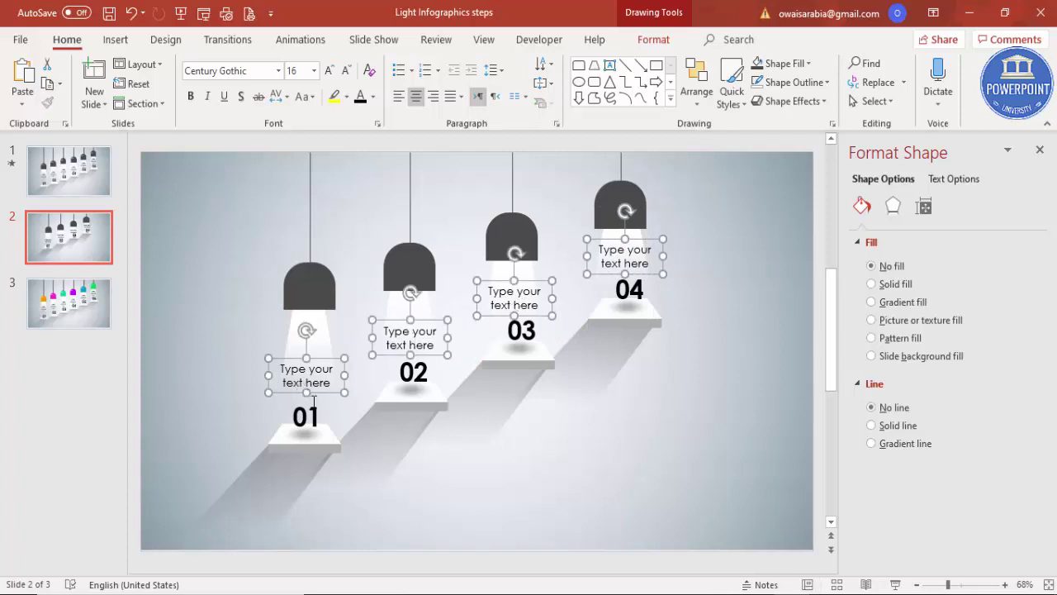
click(347, 71)
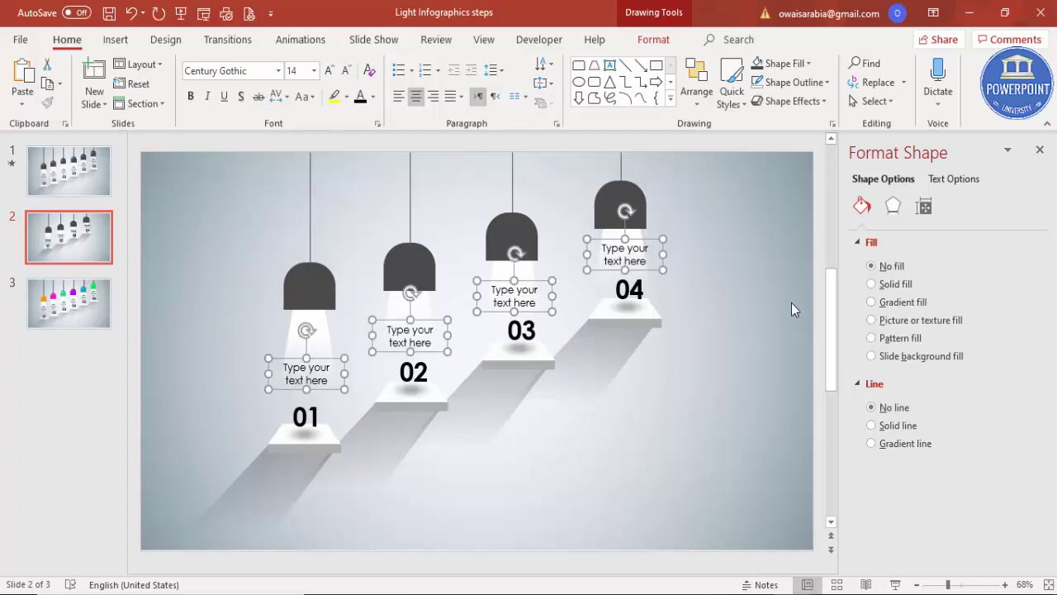
click(347, 72)
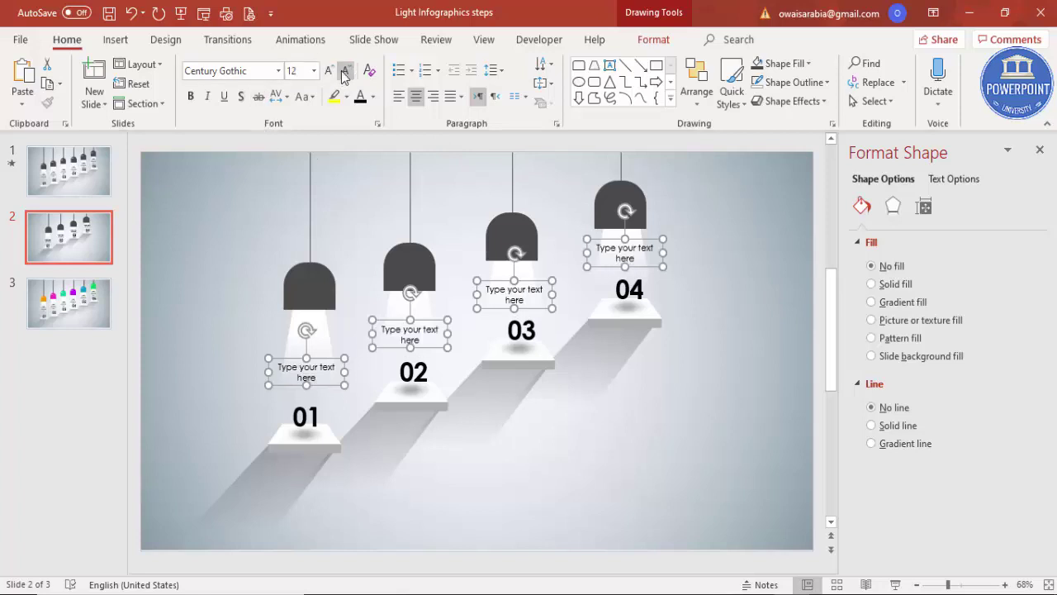
Nudge the four text boxes slightly downward together, closer to their numbers.
key(Down)
key(Down)
key(Down)
key(Down)
key(Down)
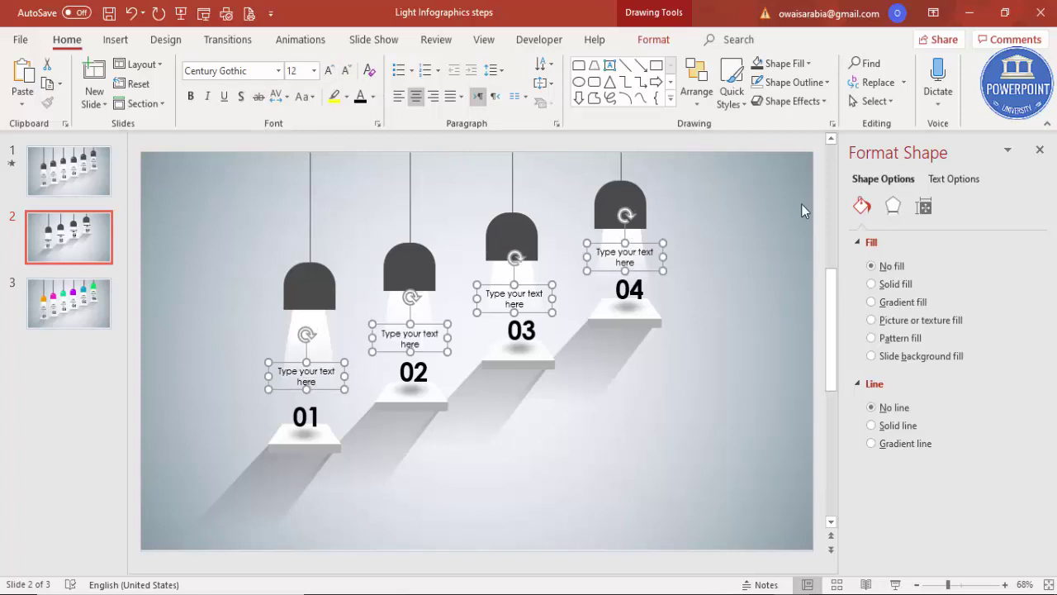
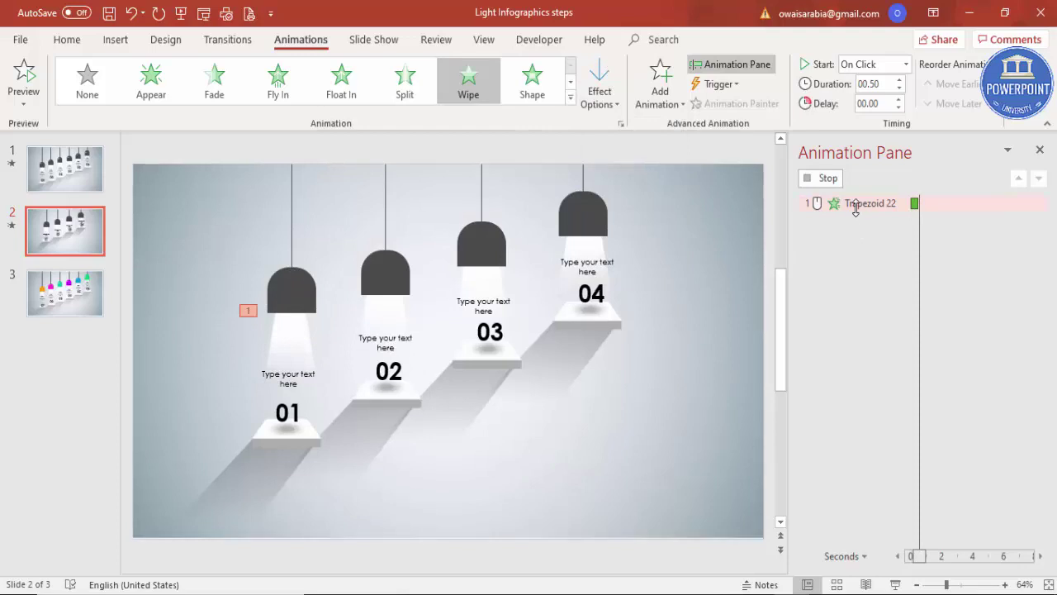
Set the duration of the first light beam's Wipe animation to 0.2 seconds.
double_click(852, 206)
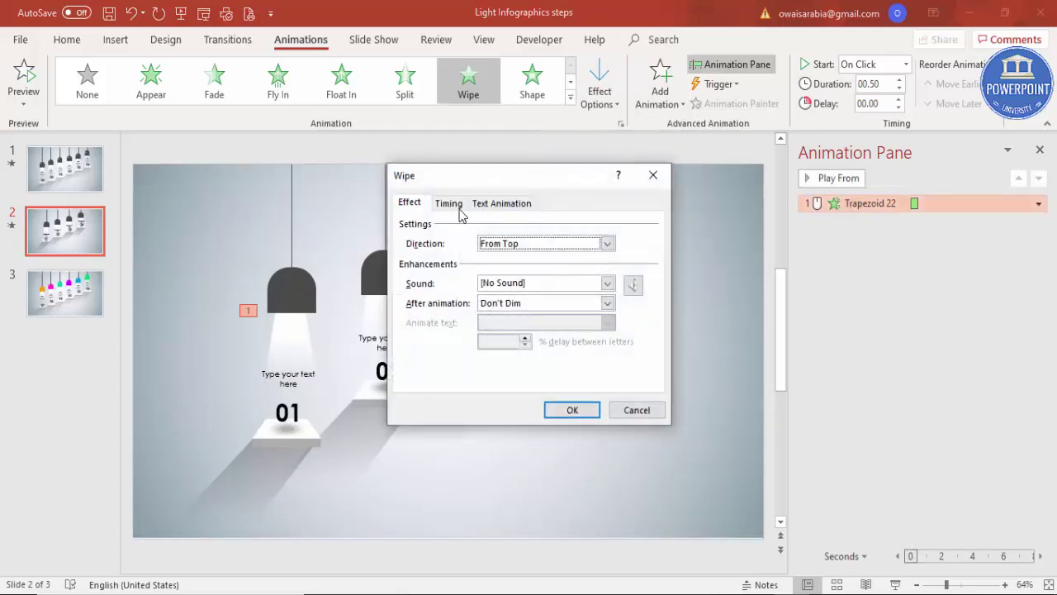
click(451, 204)
click(469, 267)
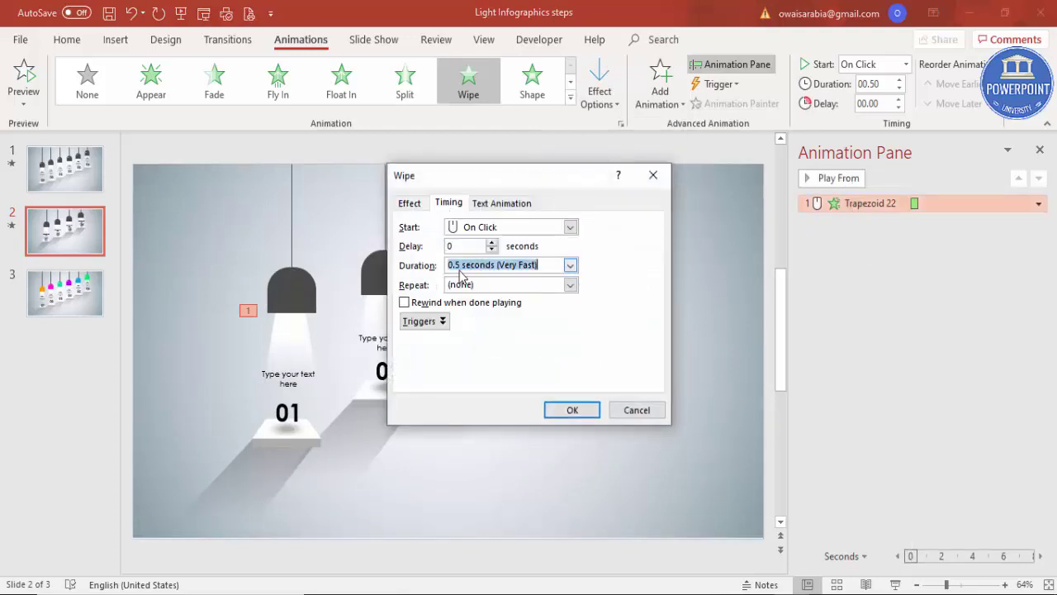
click(459, 265)
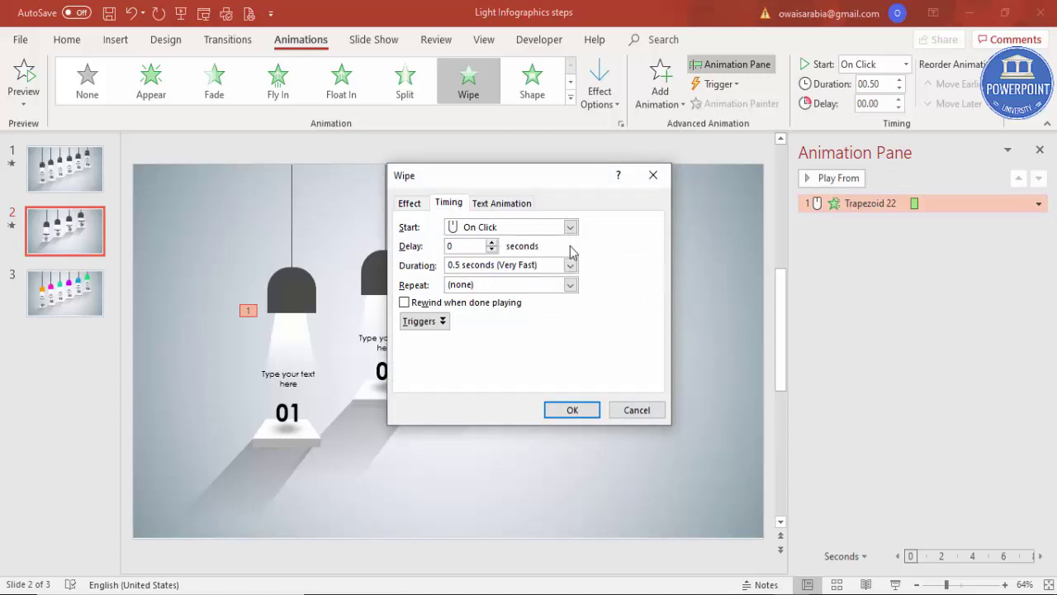
key(BackSpace)
text(2)
click(569, 410)
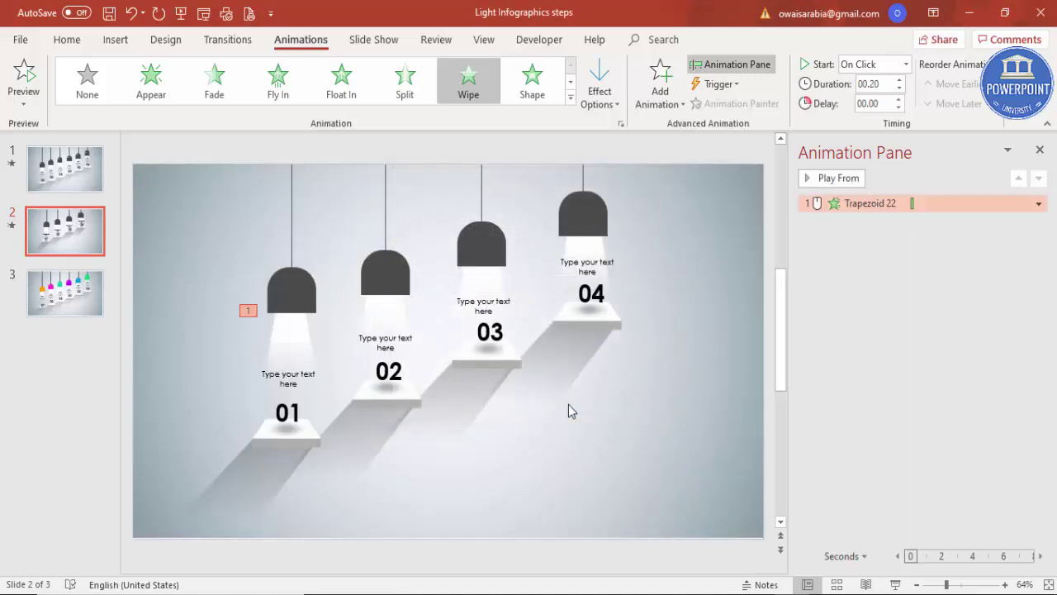
Apply a Wipe entrance animation with the From Top direction to the first lamp's text box.
click(305, 372)
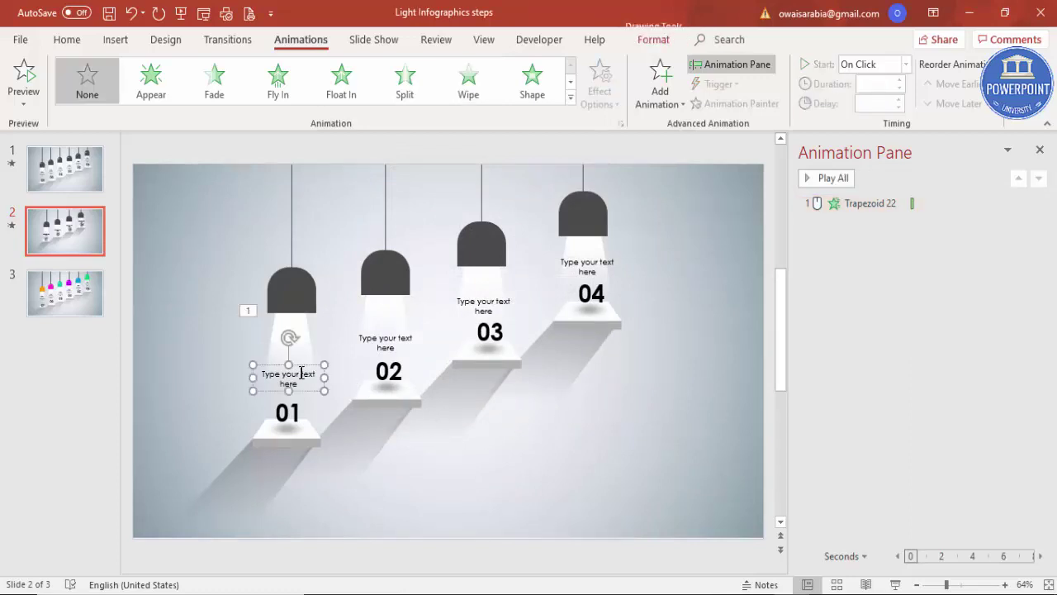
click(468, 95)
click(590, 101)
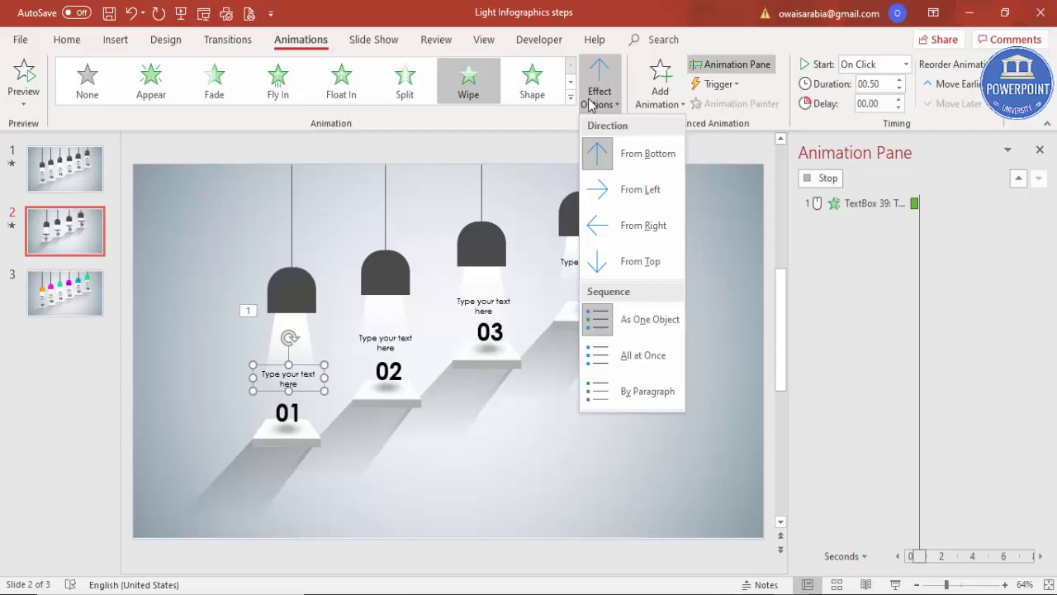
click(636, 261)
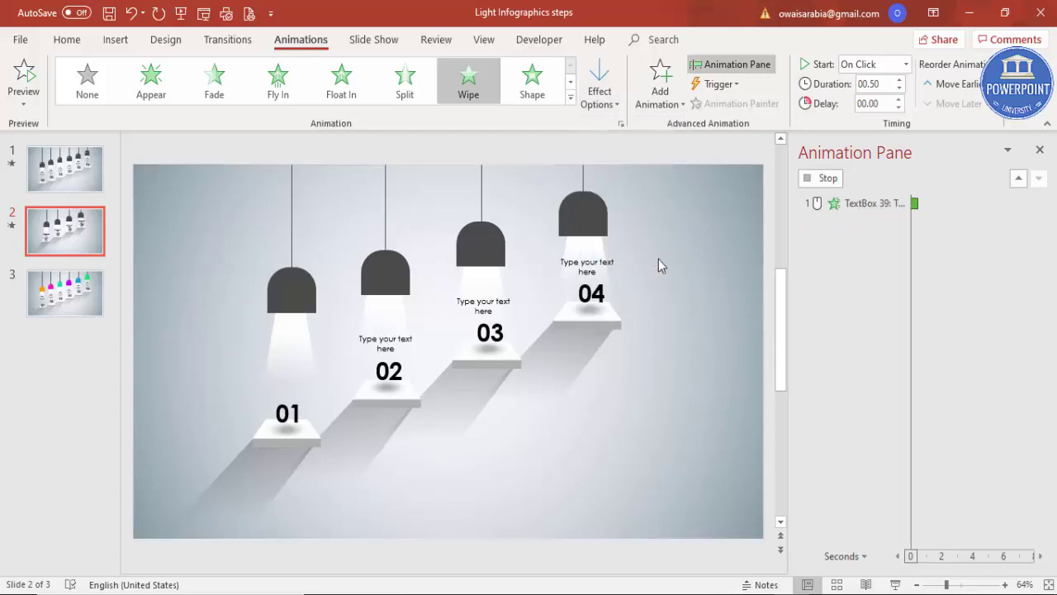
Set the first text box's animation to start After Previous and preview the sequence.
click(905, 63)
click(869, 110)
click(844, 242)
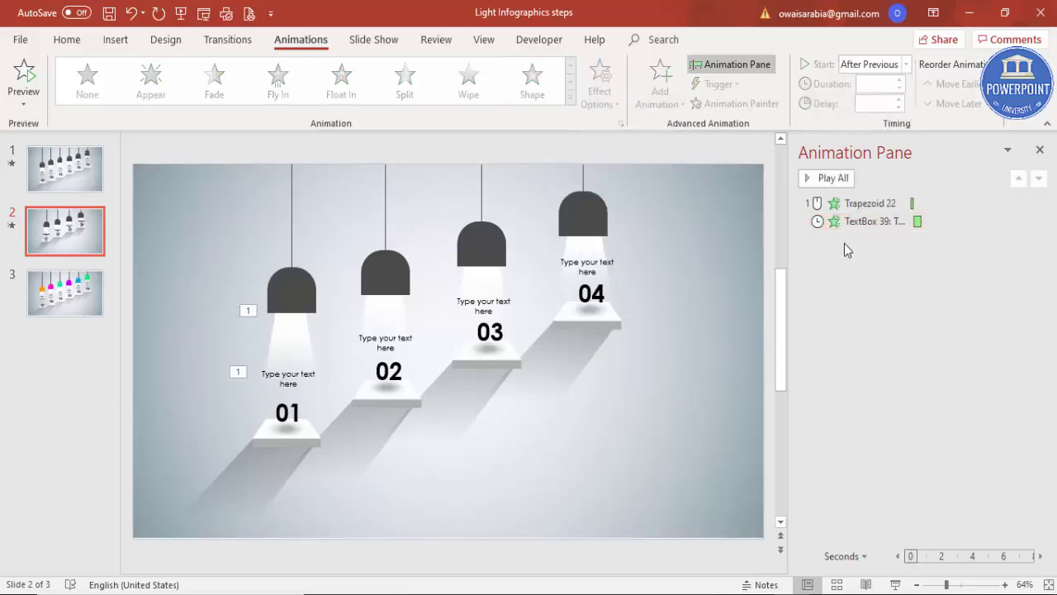
click(829, 178)
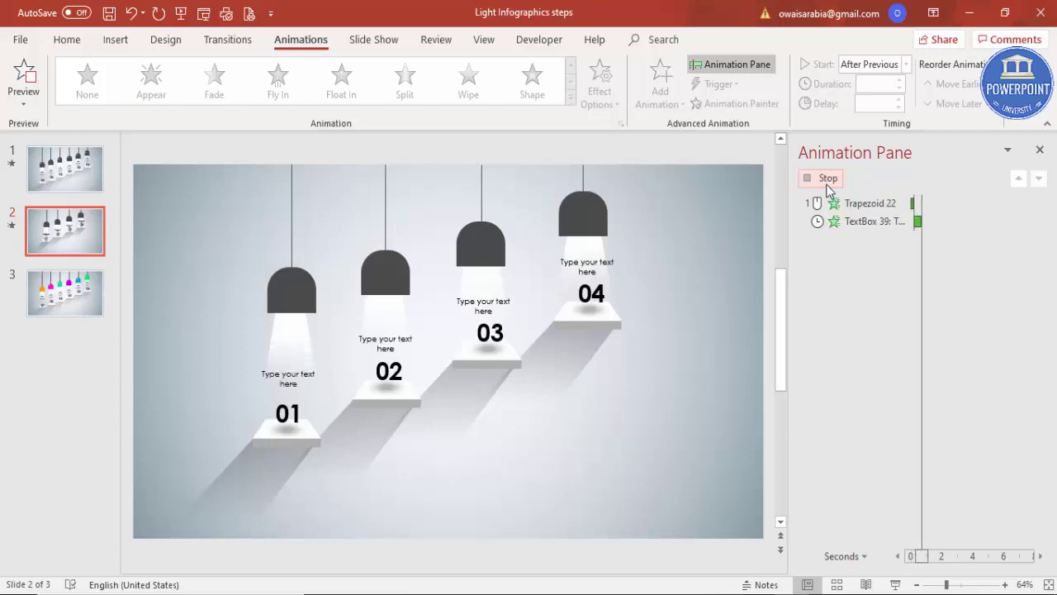
Set the first text box's animation to start With Previous with a 0.25-second delay.
click(872, 222)
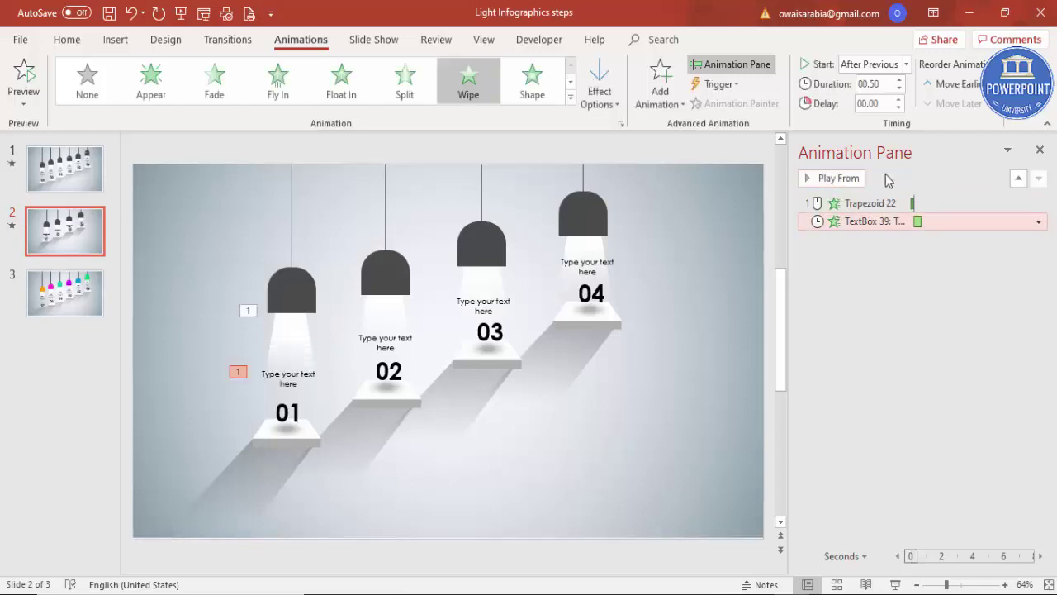
click(905, 66)
click(887, 97)
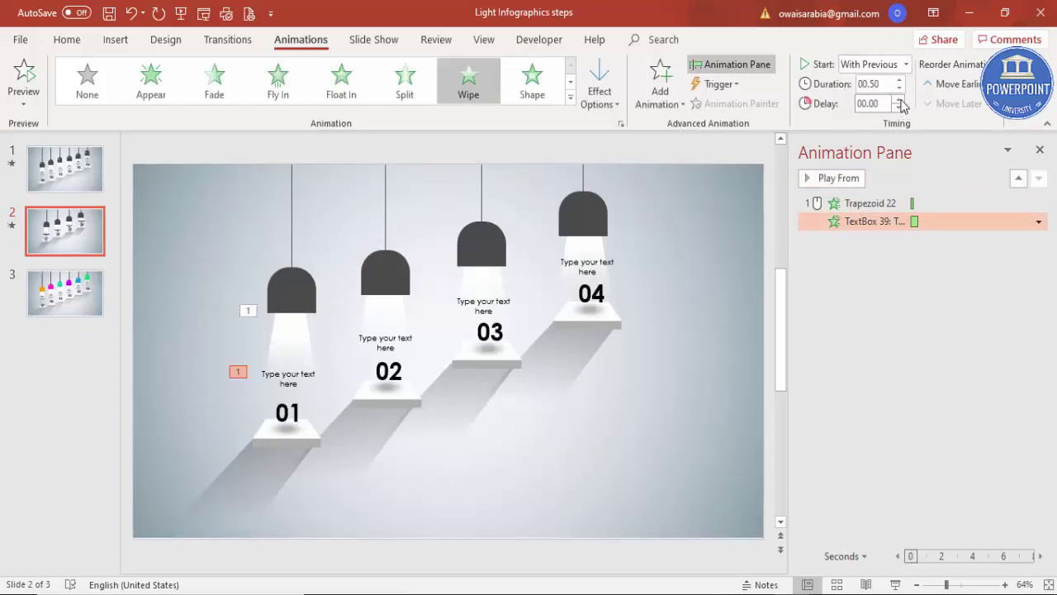
click(900, 99)
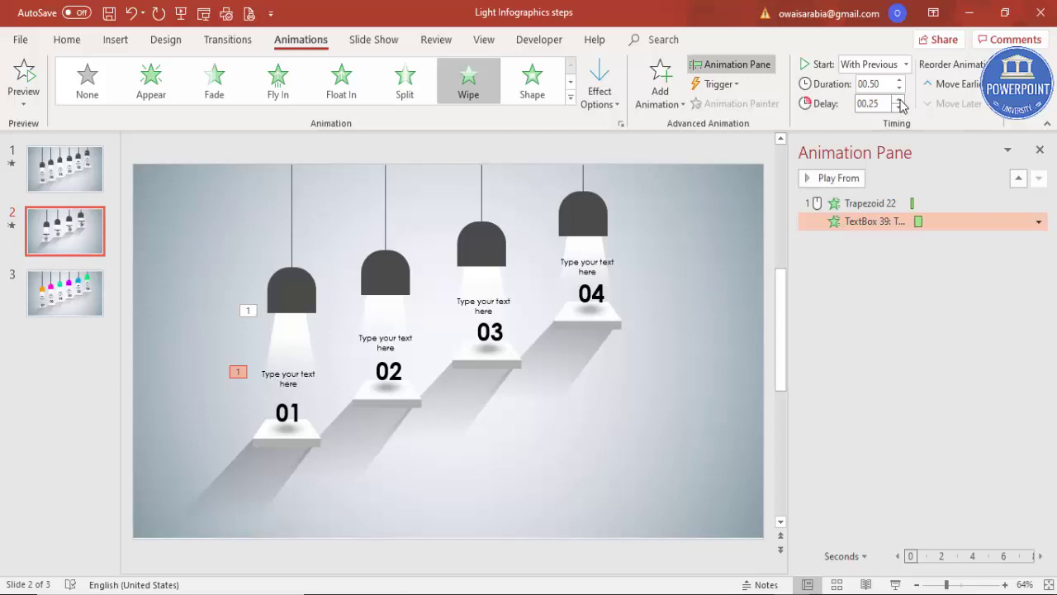
Set the duration of the first text box's Wipe animation to 0.2 seconds.
double_click(842, 220)
click(451, 207)
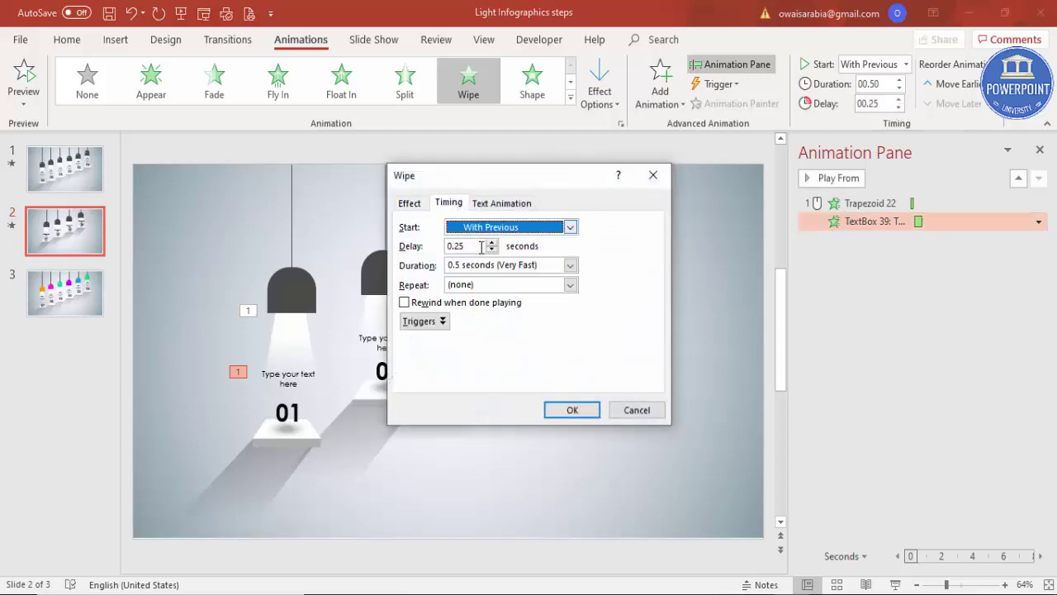
click(460, 266)
click(460, 266)
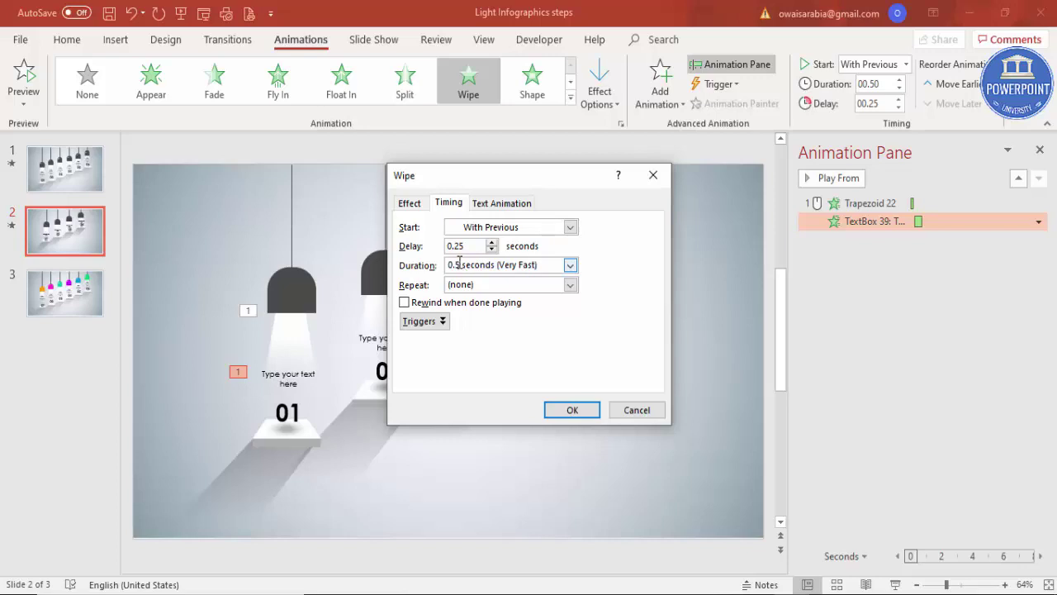
key(BackSpace)
text(2)
key(Return)
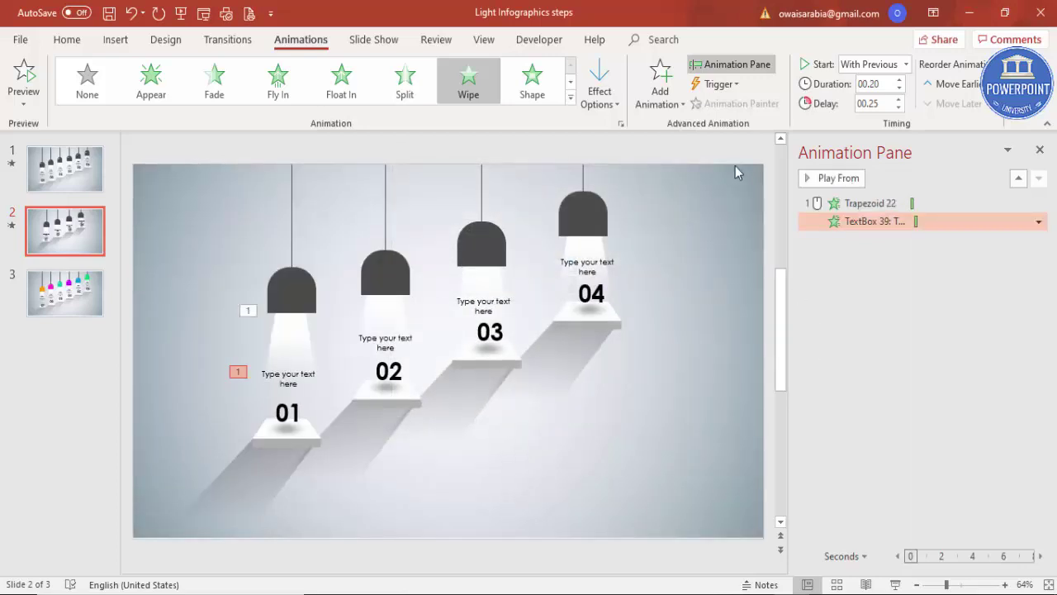
Preview the slide's animations and reduce the first text box's animation delay to 0.15 seconds.
click(824, 177)
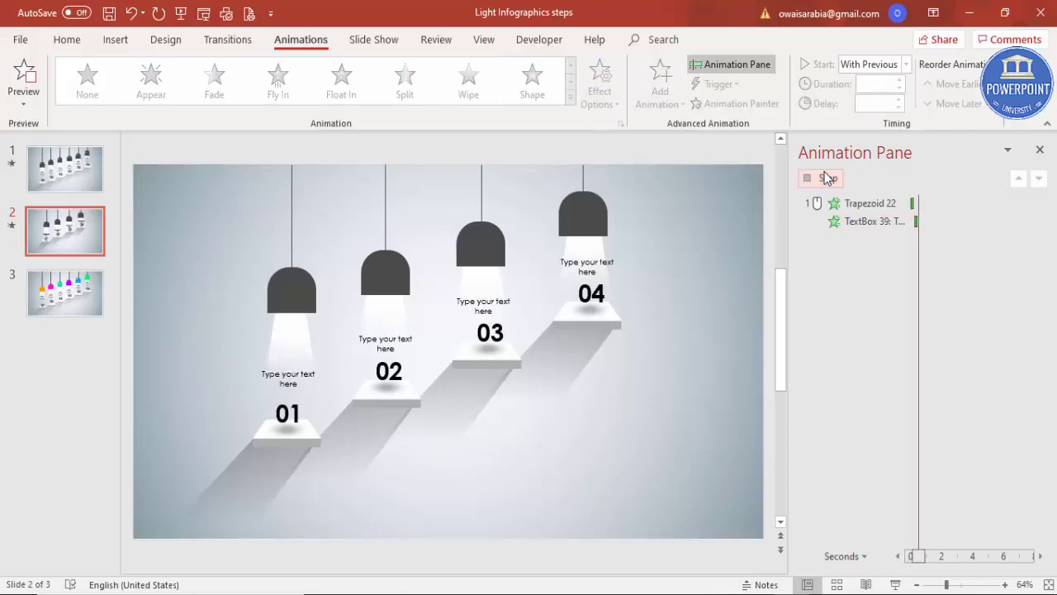
click(892, 221)
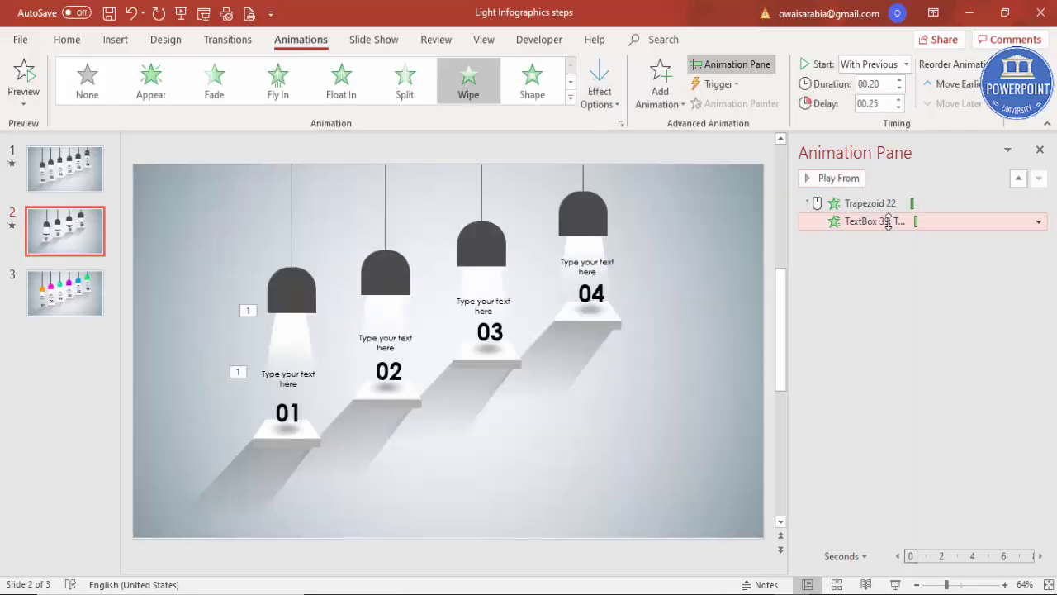
click(890, 105)
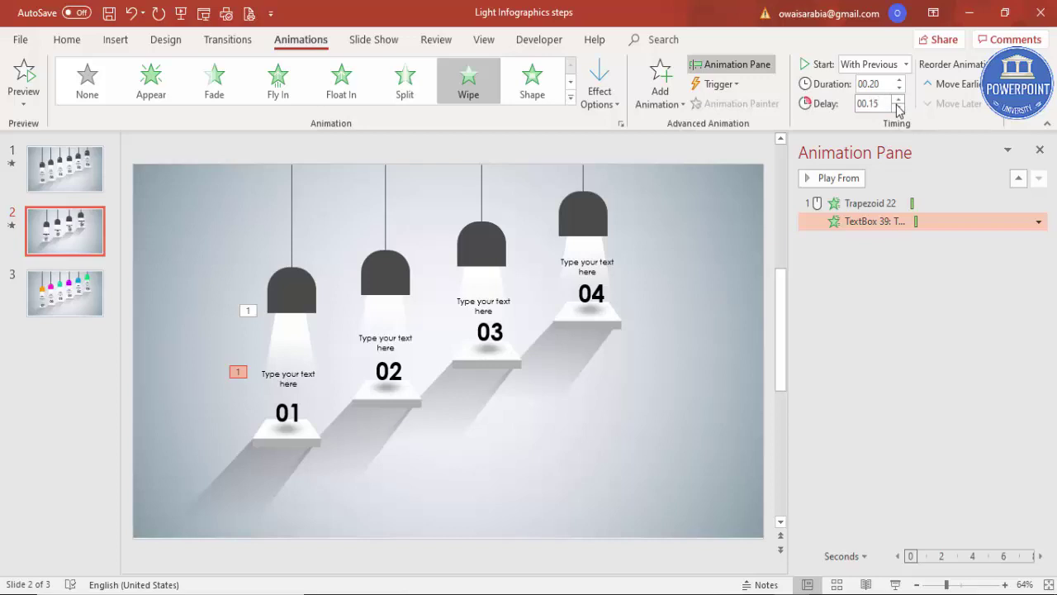
Preview the slide's animations and give the number 01 a Wipe animation From Top that starts After Previous.
click(918, 354)
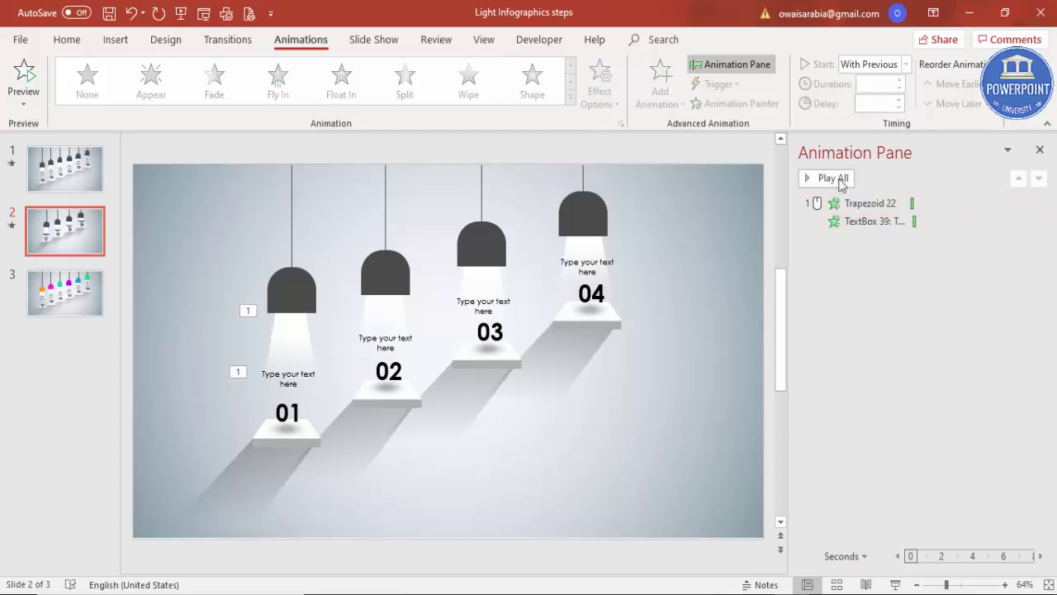
click(826, 179)
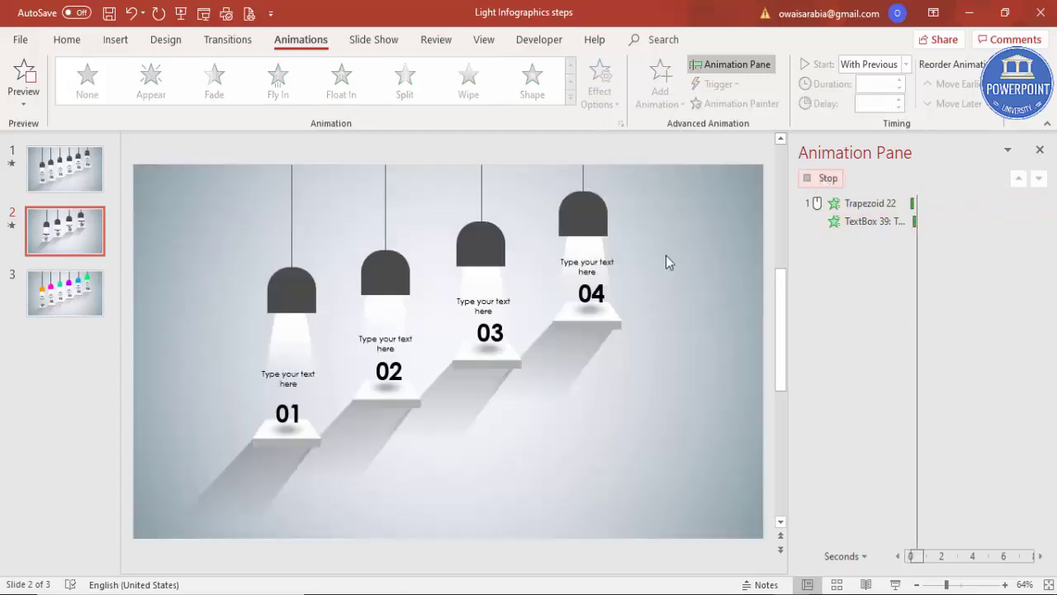
click(296, 412)
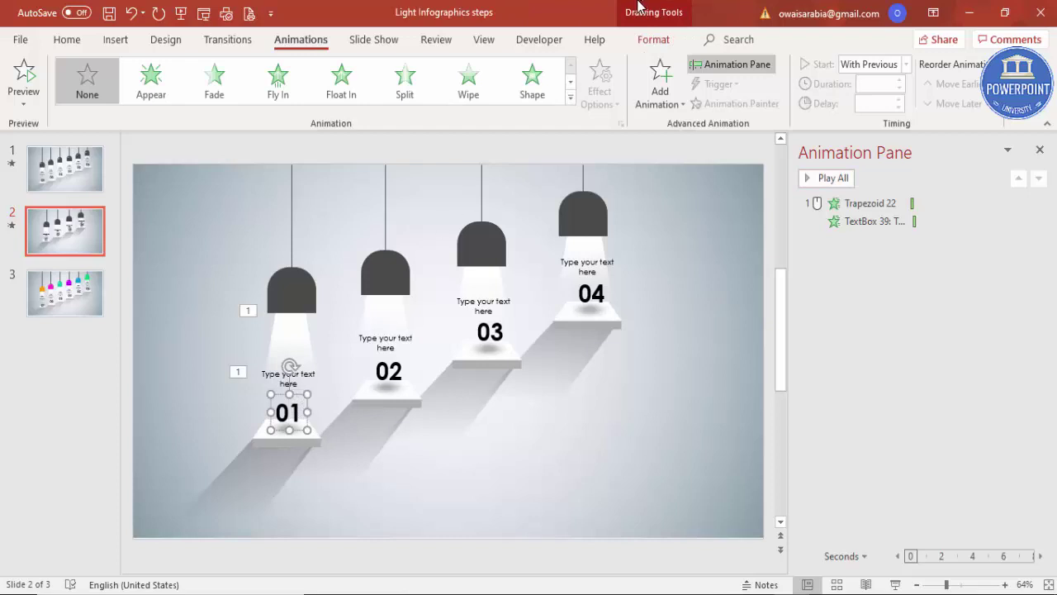
click(478, 93)
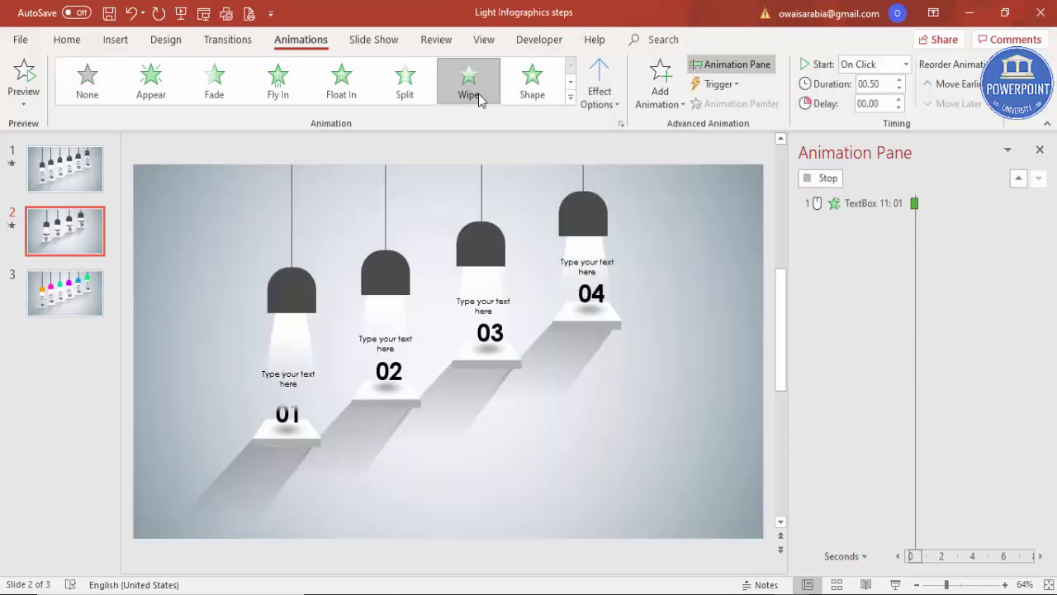
click(597, 94)
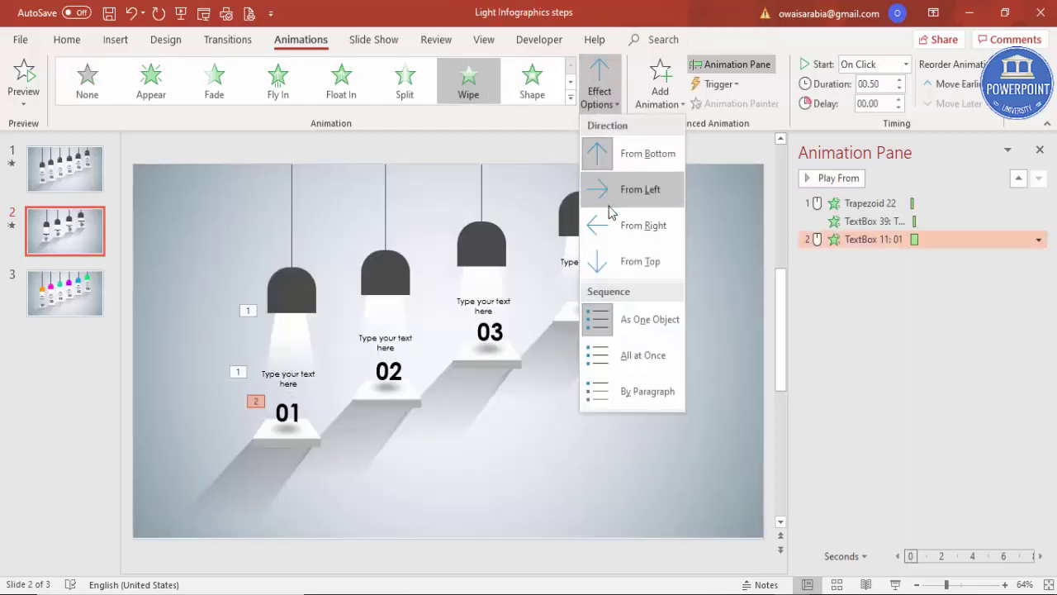
click(642, 262)
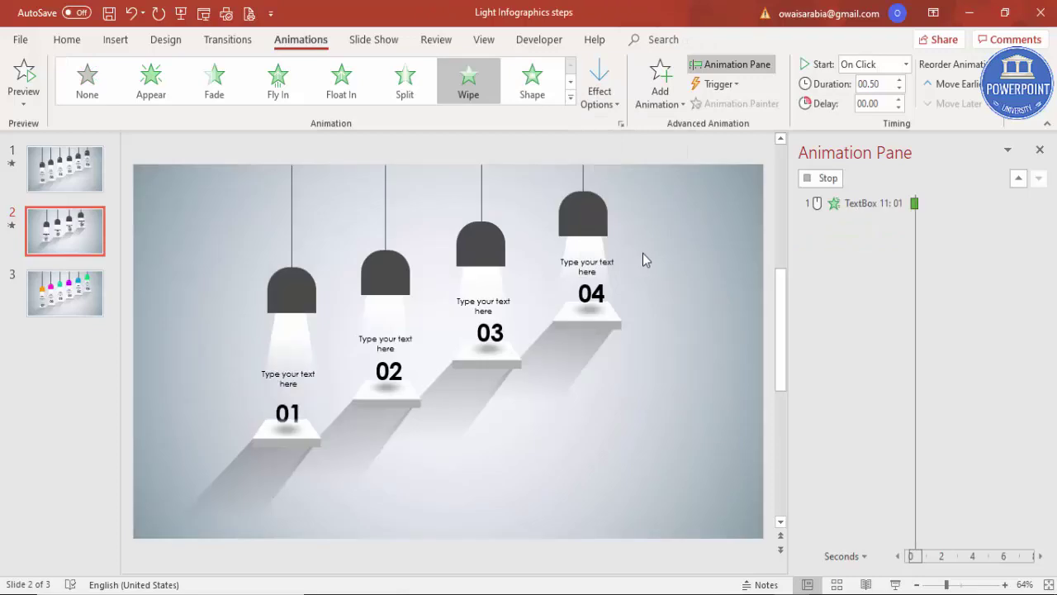
click(905, 64)
click(873, 114)
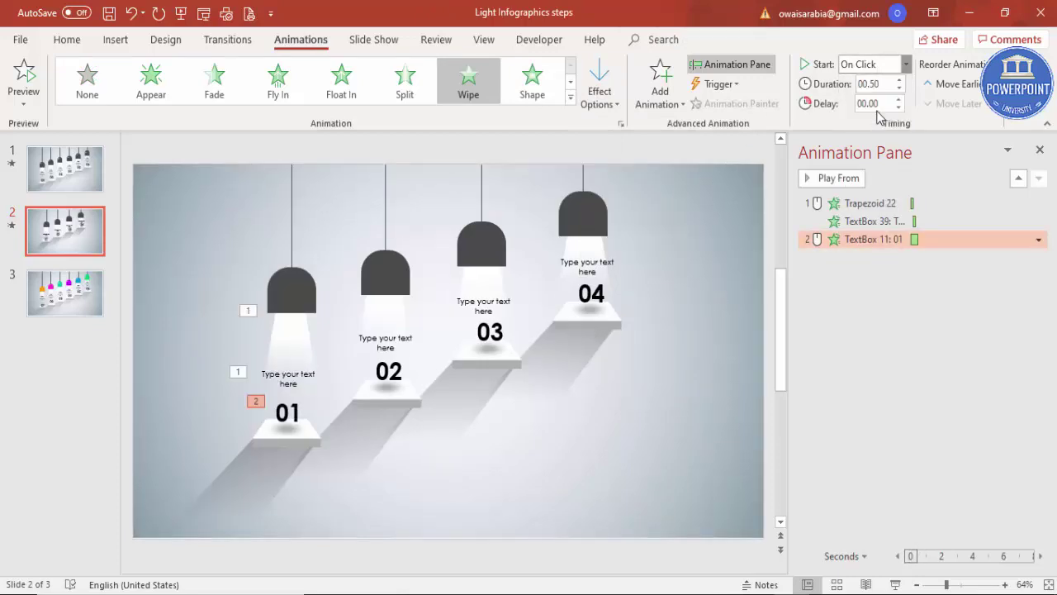
Apply a Fade animation to the oval shadow beneath the number 01 and start it With Previous.
click(281, 431)
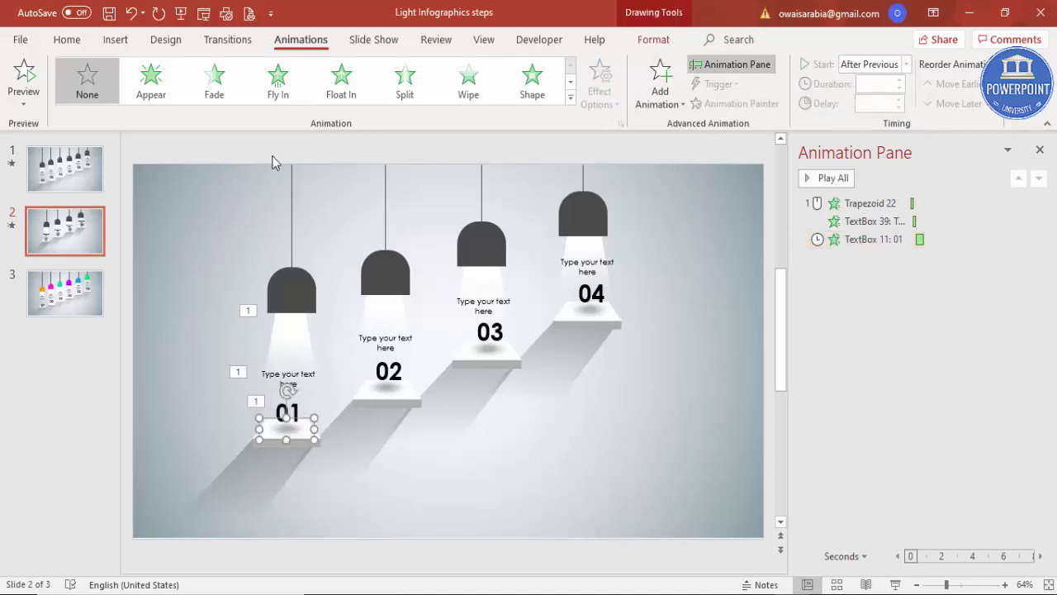
click(213, 80)
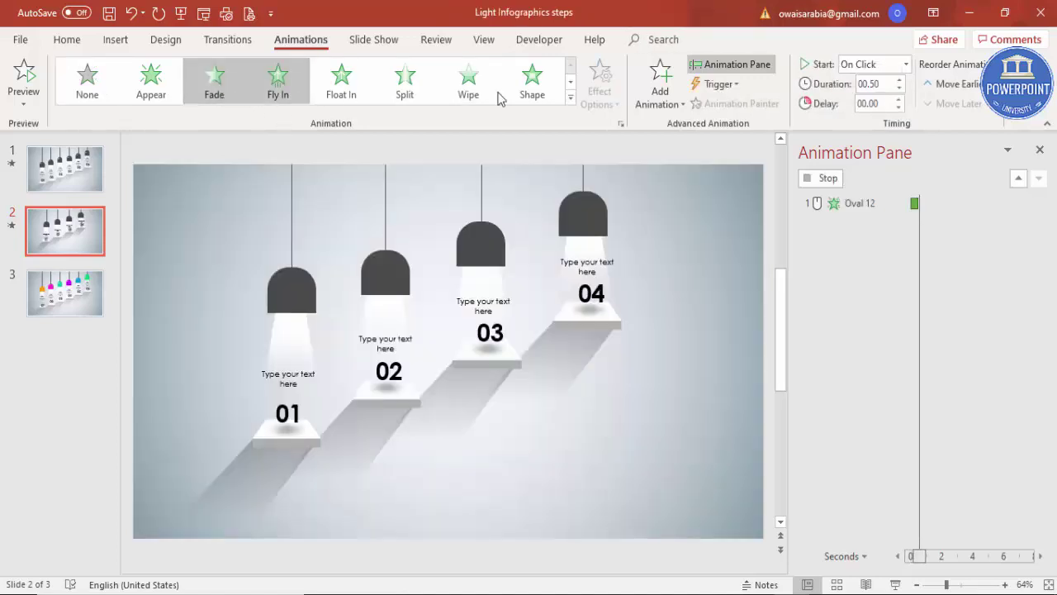
click(874, 64)
click(875, 96)
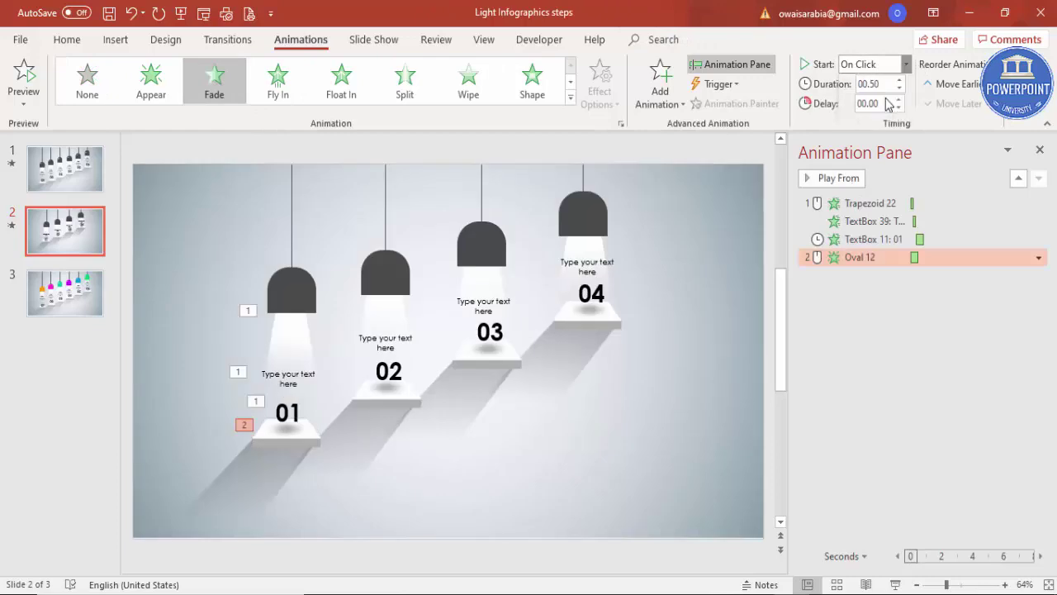
Apply a Wipe animation From Top to the first slab's long shadow and start it With Previous.
click(243, 488)
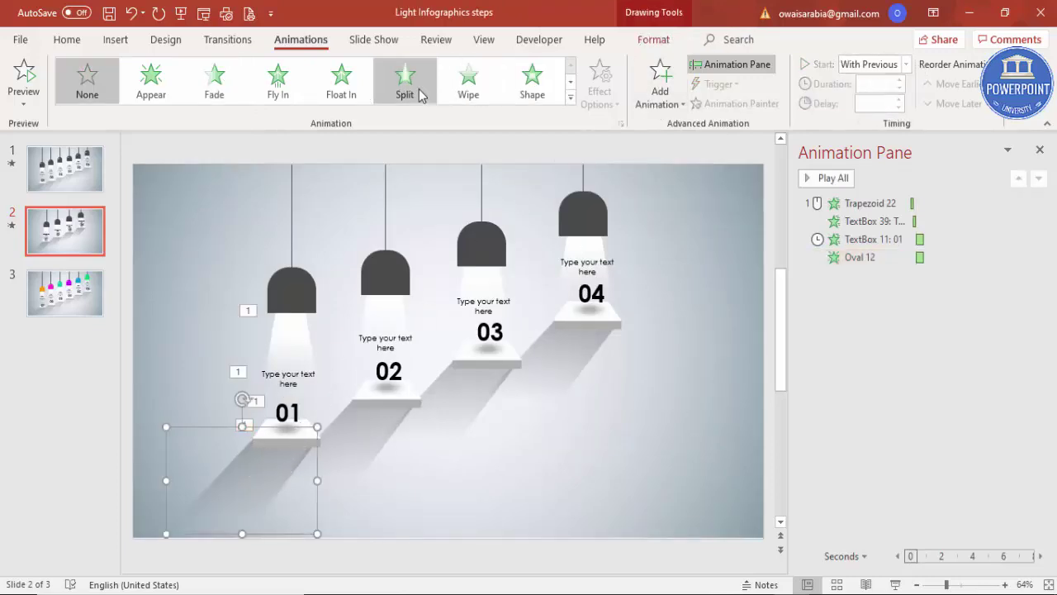
click(467, 93)
click(596, 92)
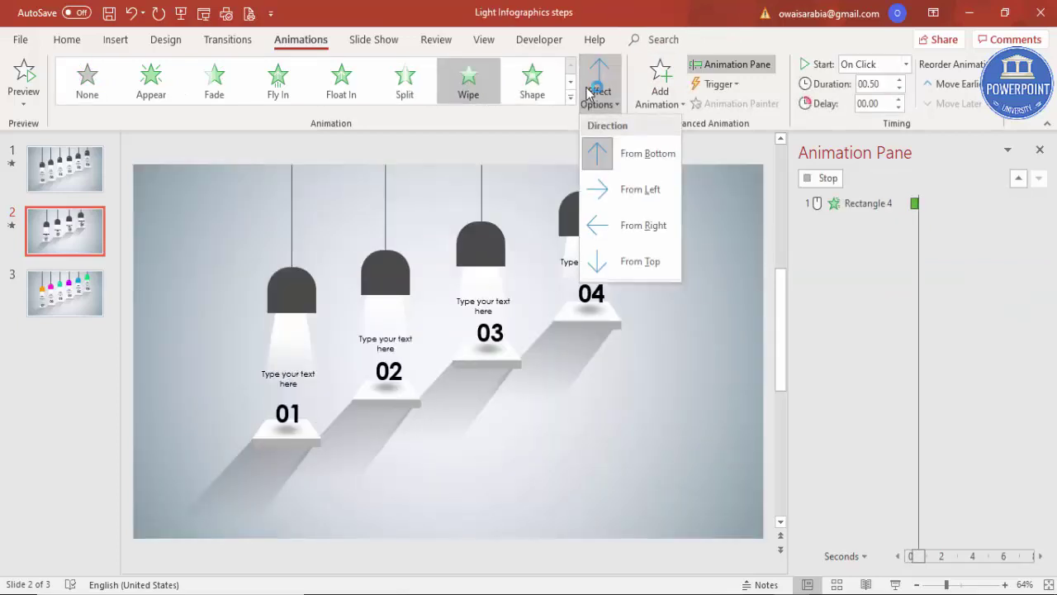
click(659, 265)
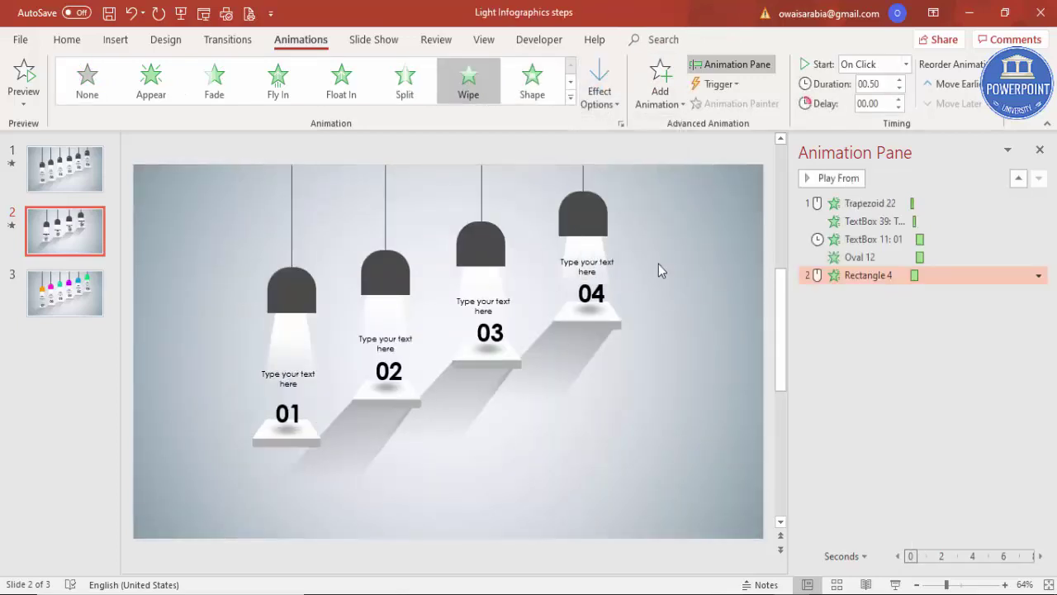
click(905, 65)
click(871, 99)
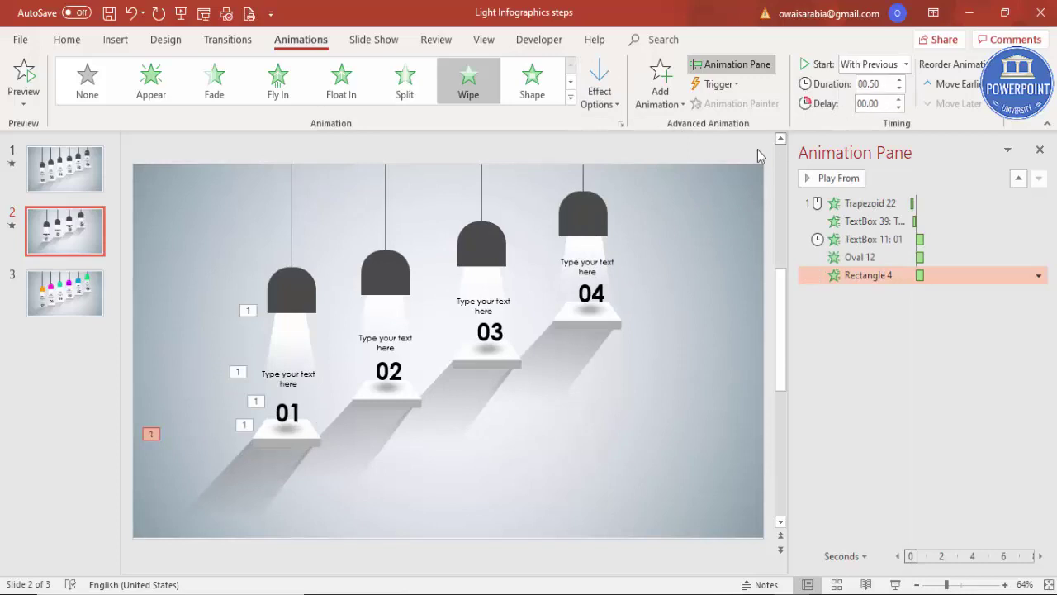
Preview the slide's full animation sequence.
click(734, 155)
click(827, 180)
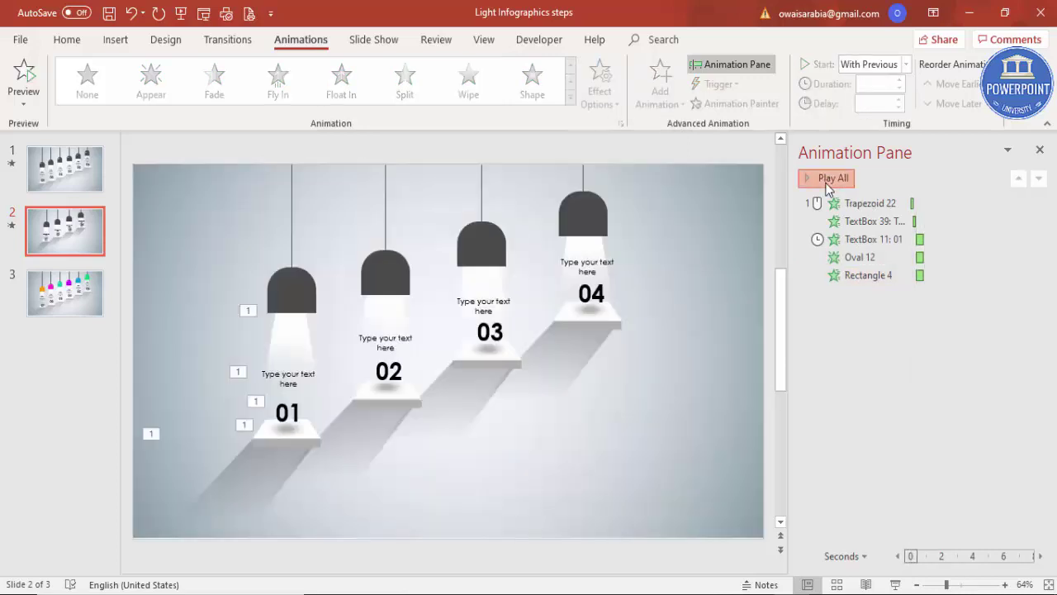
click(828, 180)
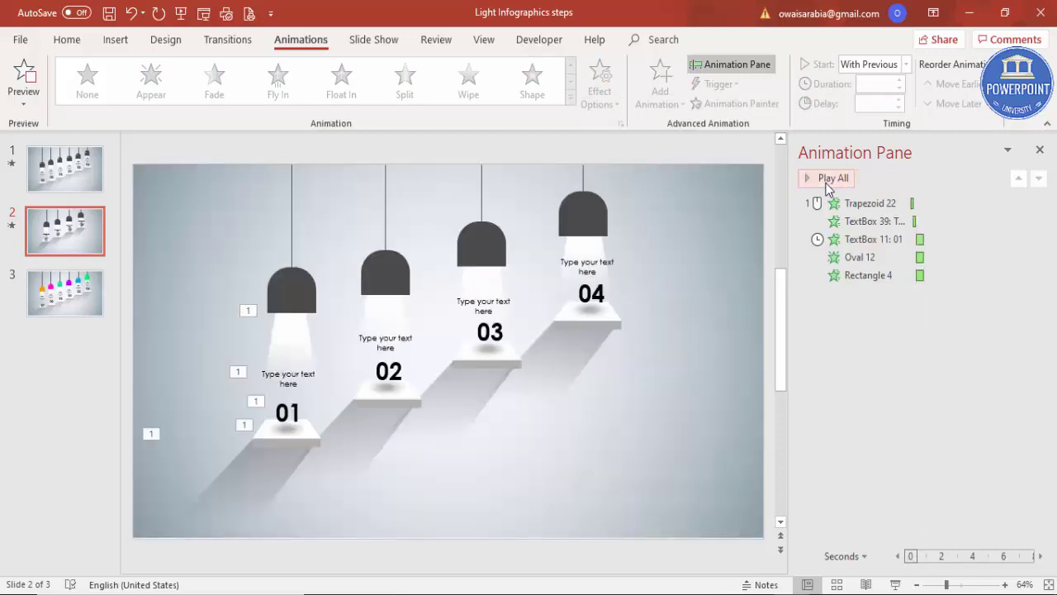
click(828, 180)
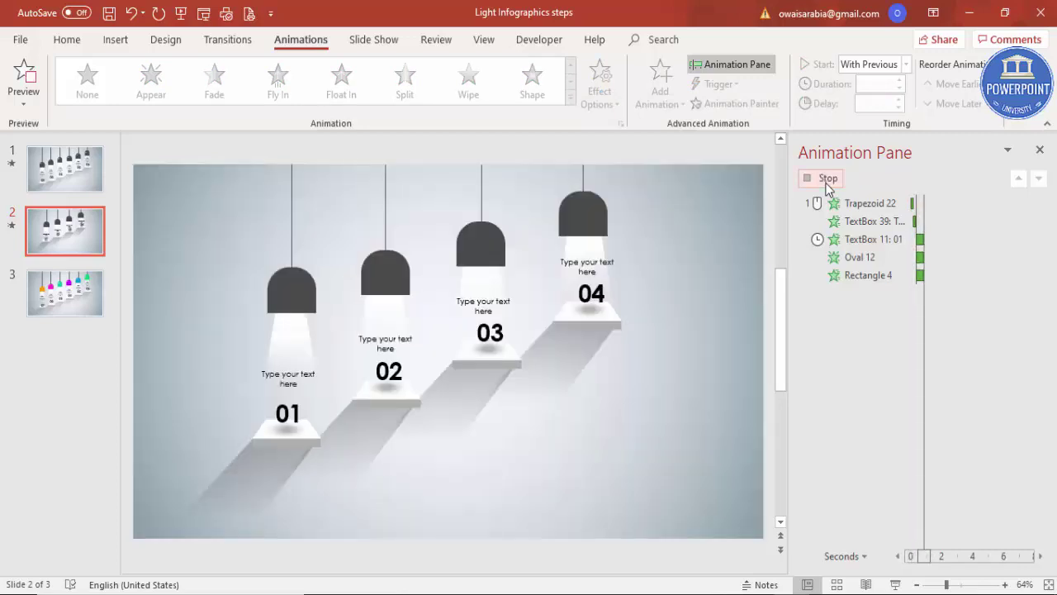
Reorder the first slab shadow's animation to directly follow the first text box's, with a delay of 0.15 seconds.
click(225, 483)
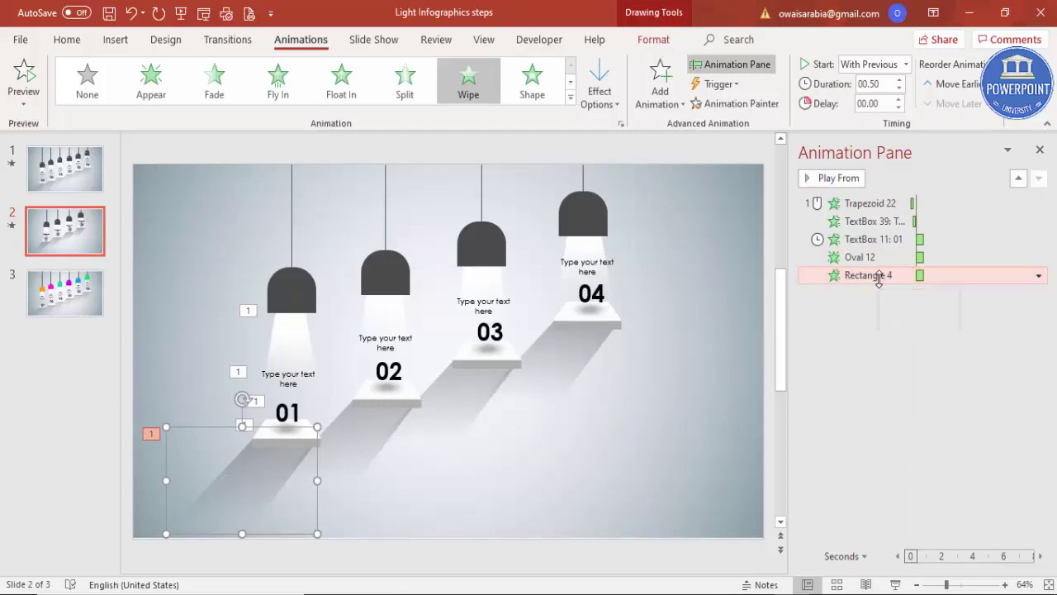
drag(878, 279, 884, 246)
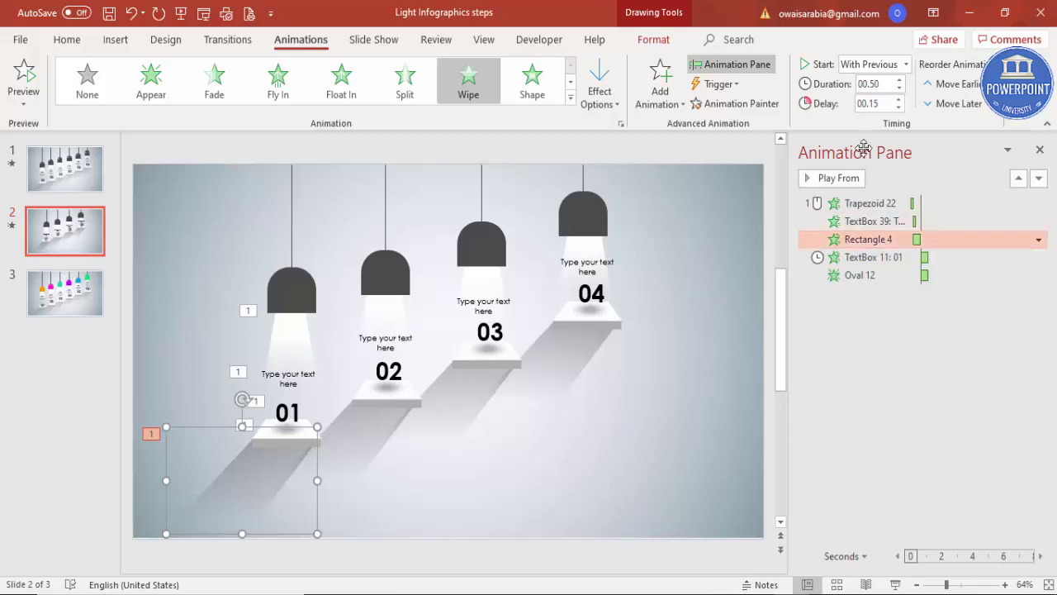
click(825, 178)
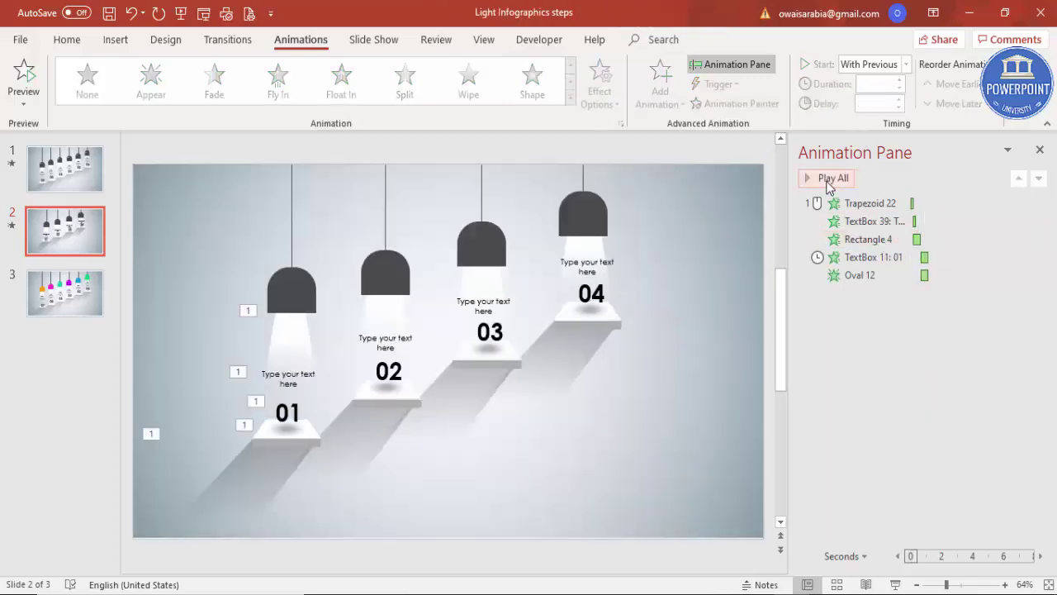
click(828, 178)
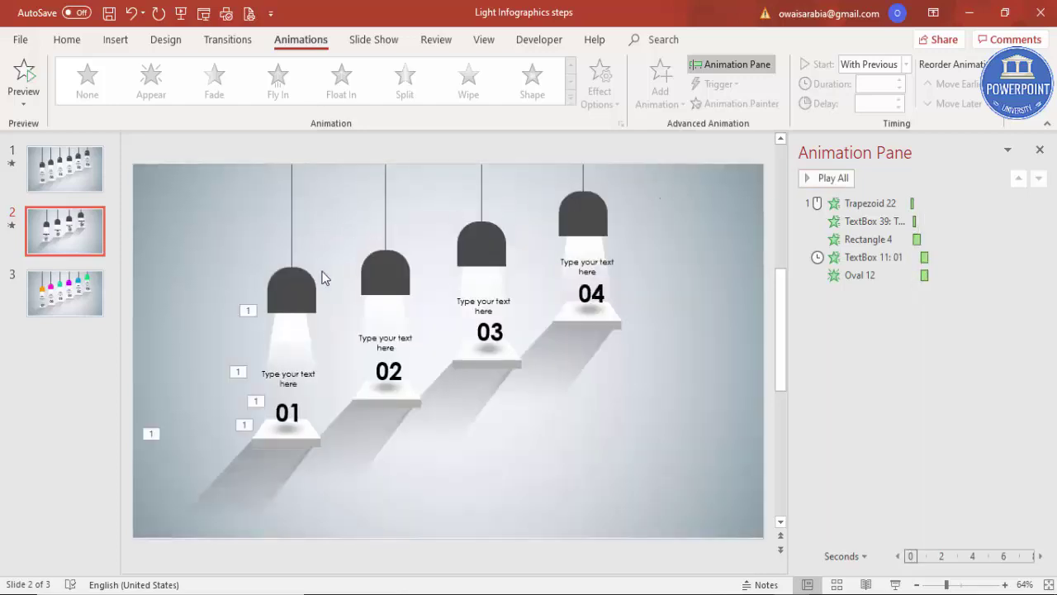
Copy the animations of the first light beam and its text box to the second lamp's beam and text box.
click(300, 342)
click(732, 111)
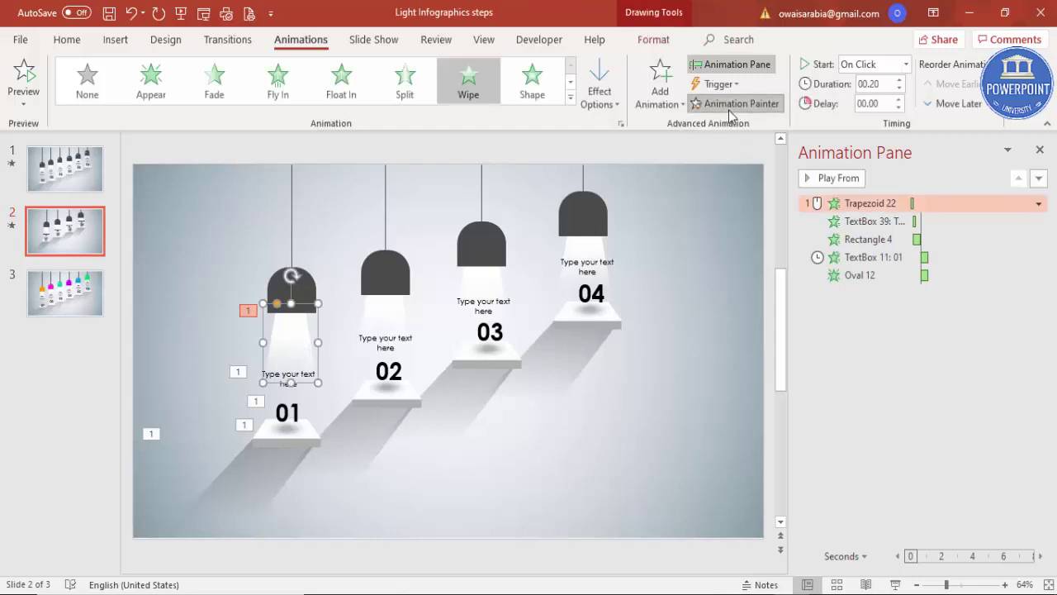
click(393, 316)
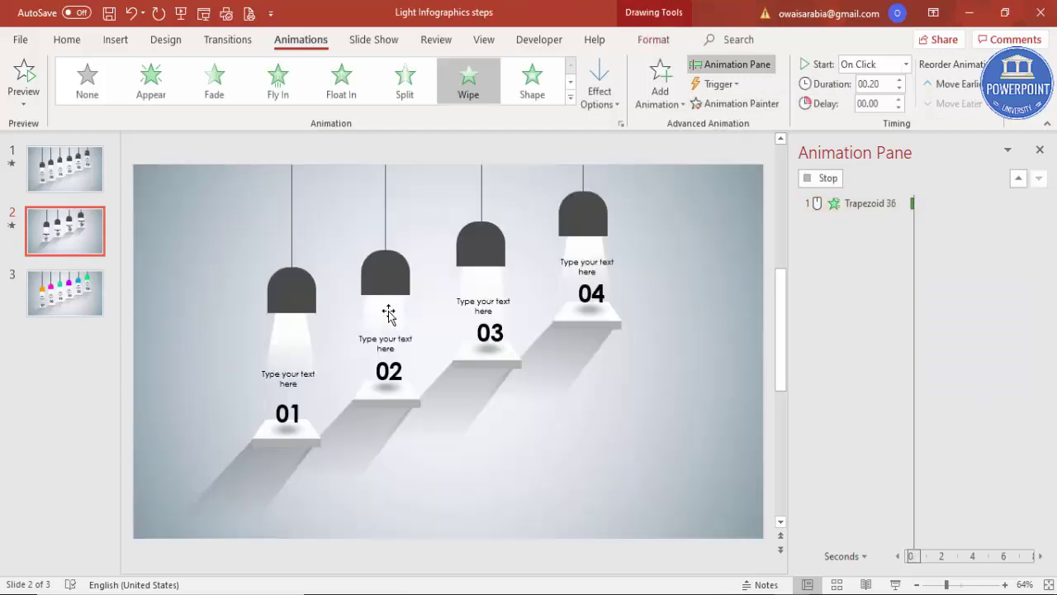
click(293, 380)
click(733, 103)
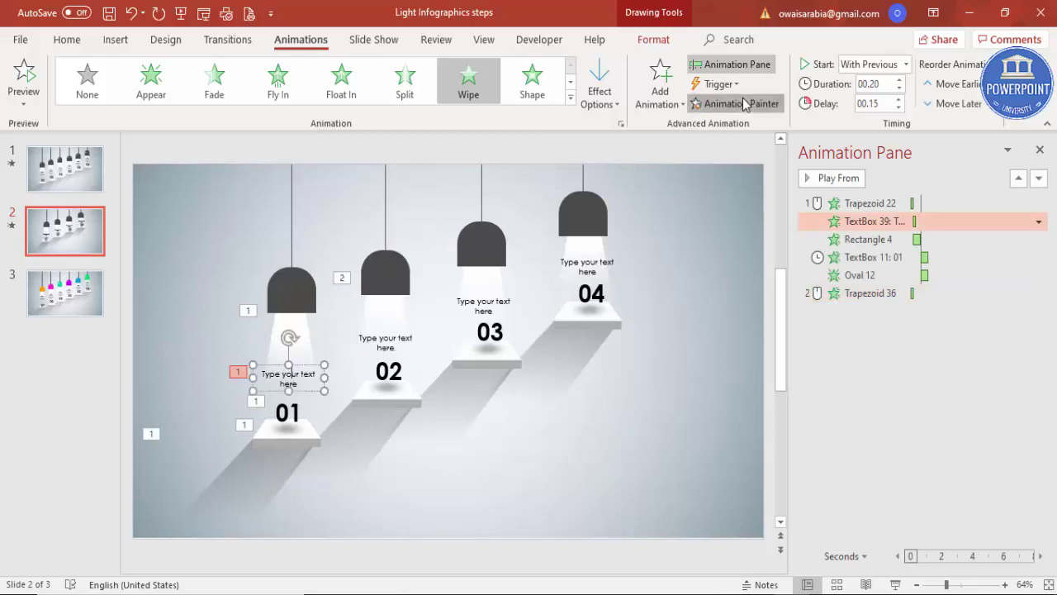
click(382, 343)
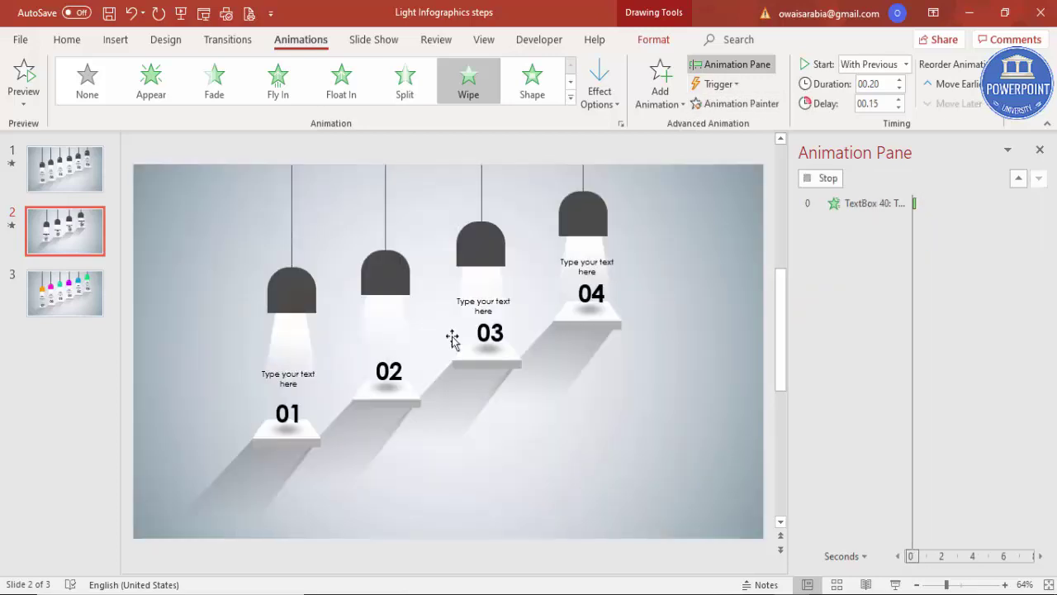
Copy the first slab shadow's animation to the second slab's shadow, and the number 01's animation to the number 02.
click(251, 500)
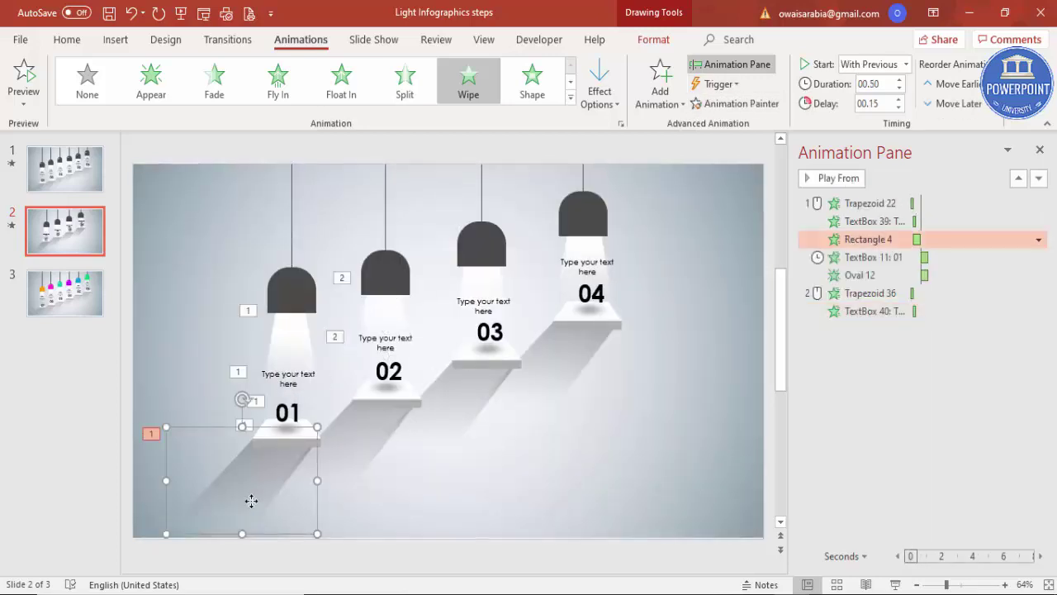
click(715, 104)
click(356, 456)
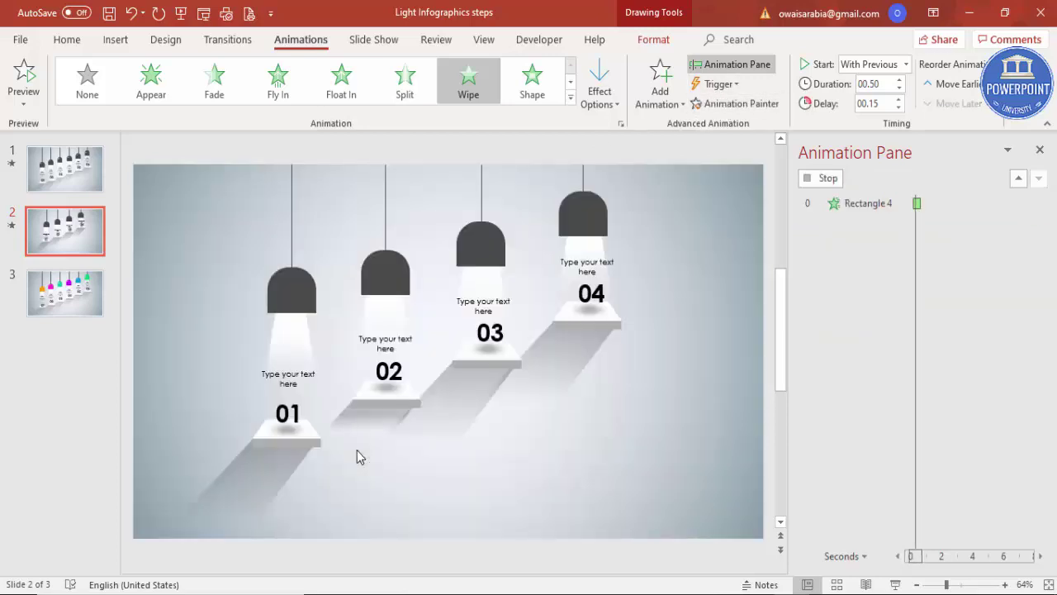
click(289, 410)
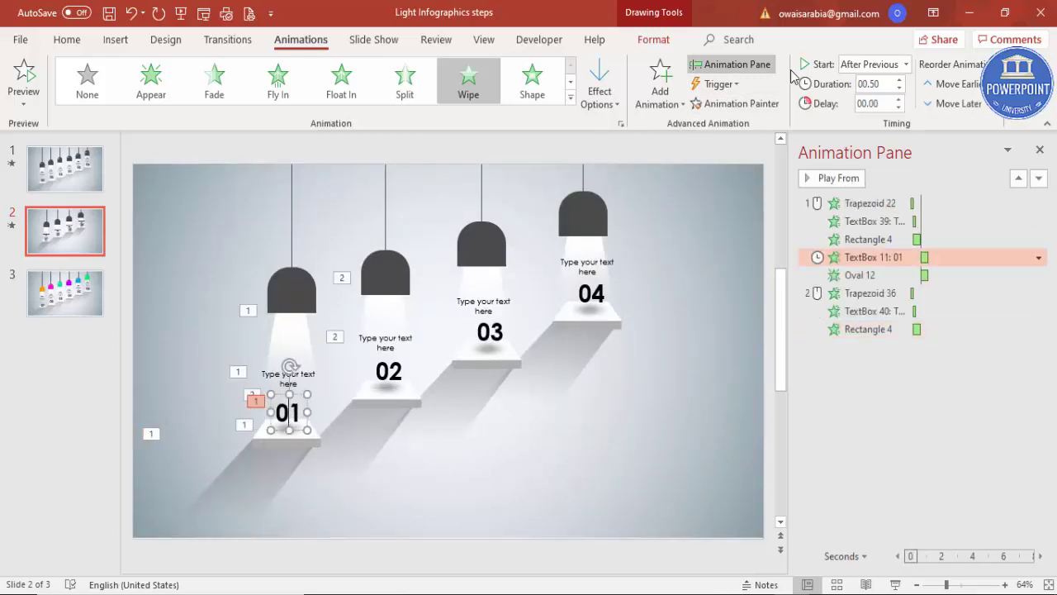
click(732, 105)
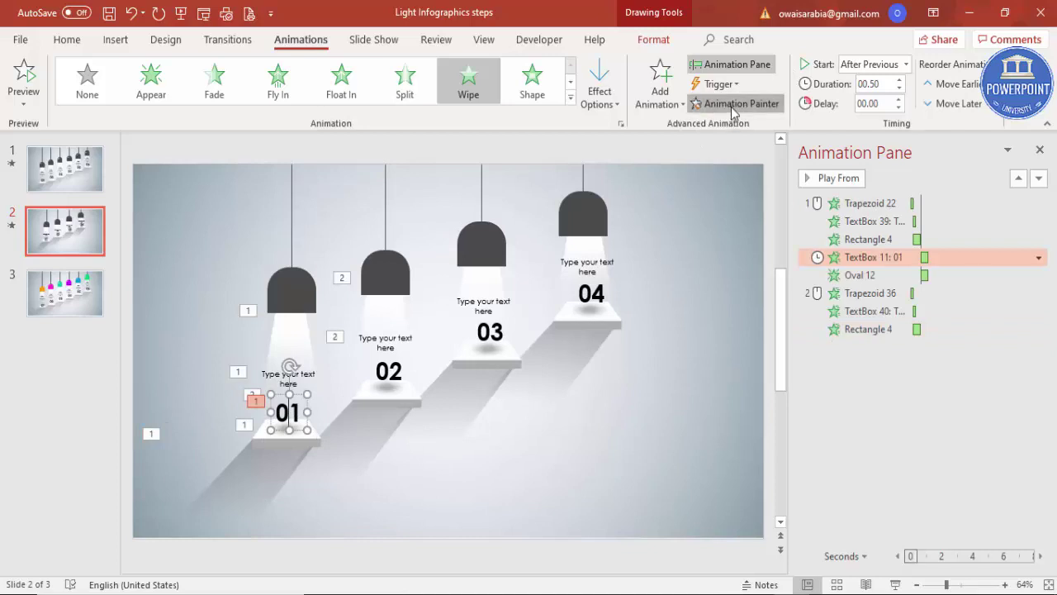
click(393, 369)
Copy the Fade animation from the oval shadow under 01 to the oval shadow under 02.
click(290, 428)
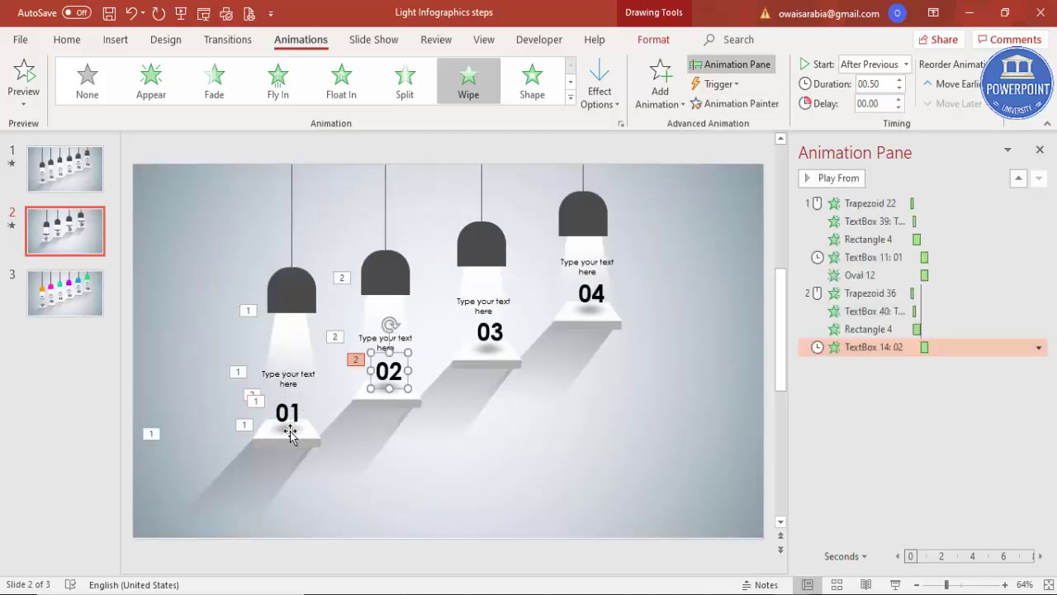
click(768, 103)
click(388, 398)
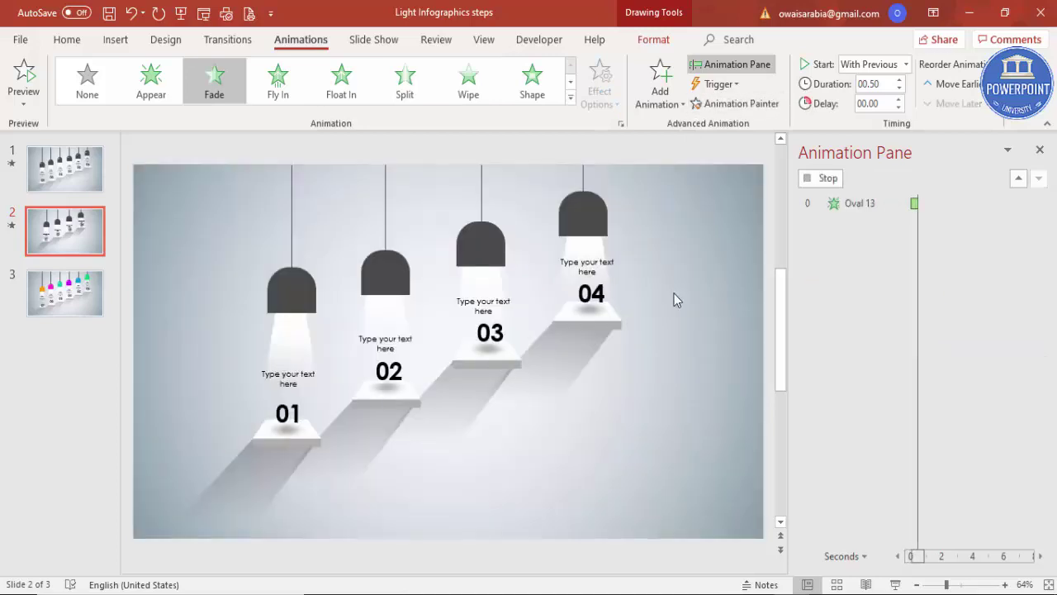
Preview the animations and play slide 2 as a full-screen slide show, returning to the editor at the end.
click(822, 179)
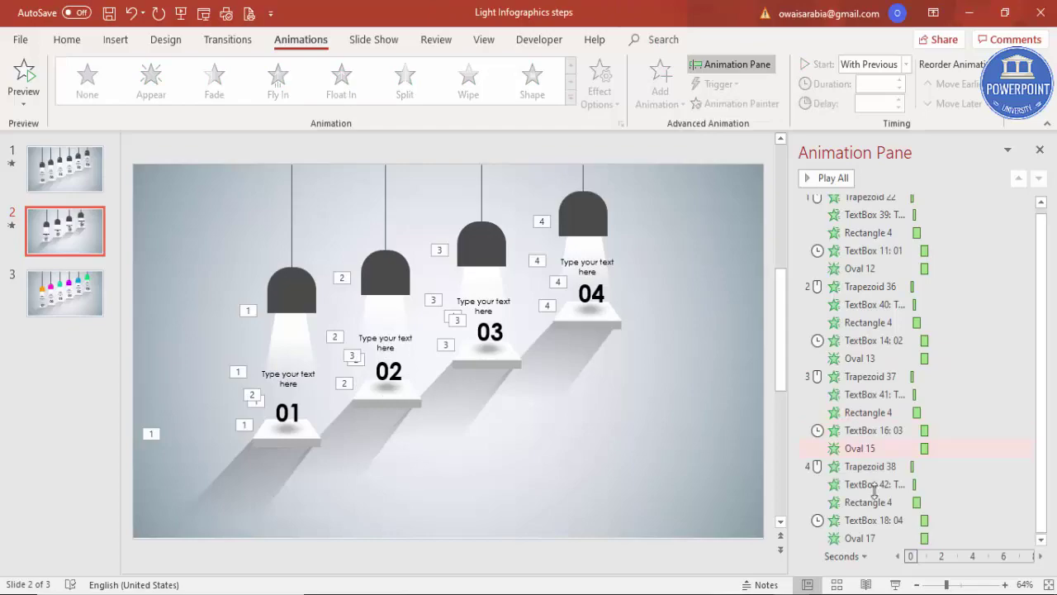
click(895, 584)
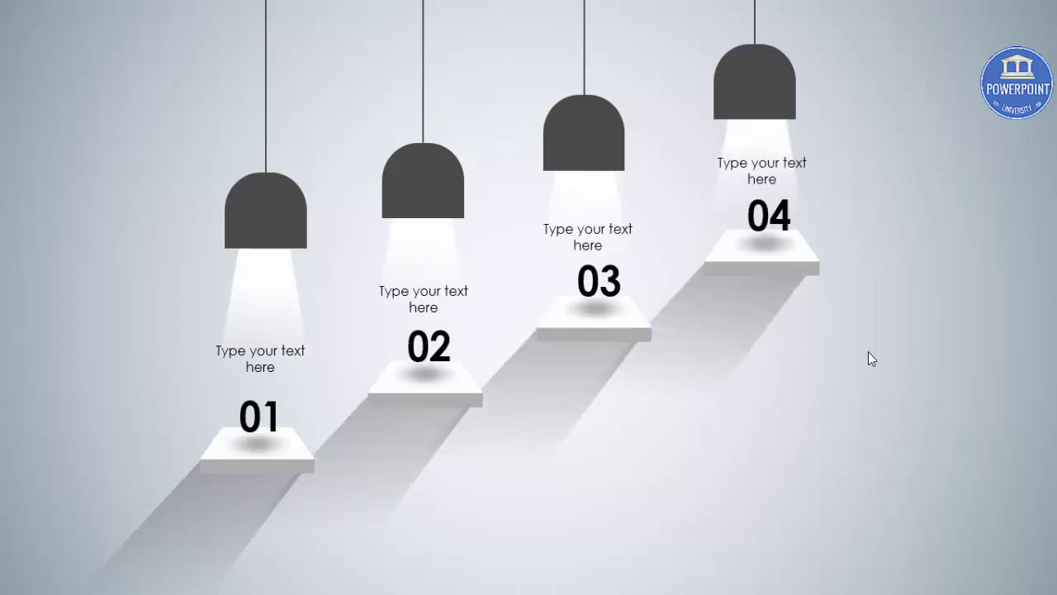
key(Escape)
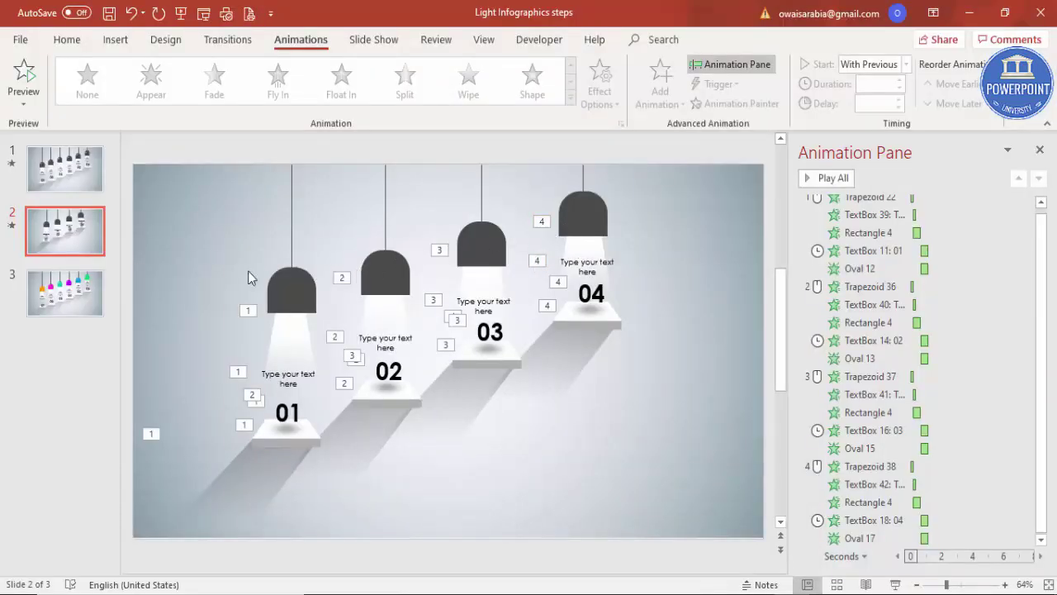
Duplicate slide 2 with its four animated lamps.
click(91, 249)
right_click(87, 243)
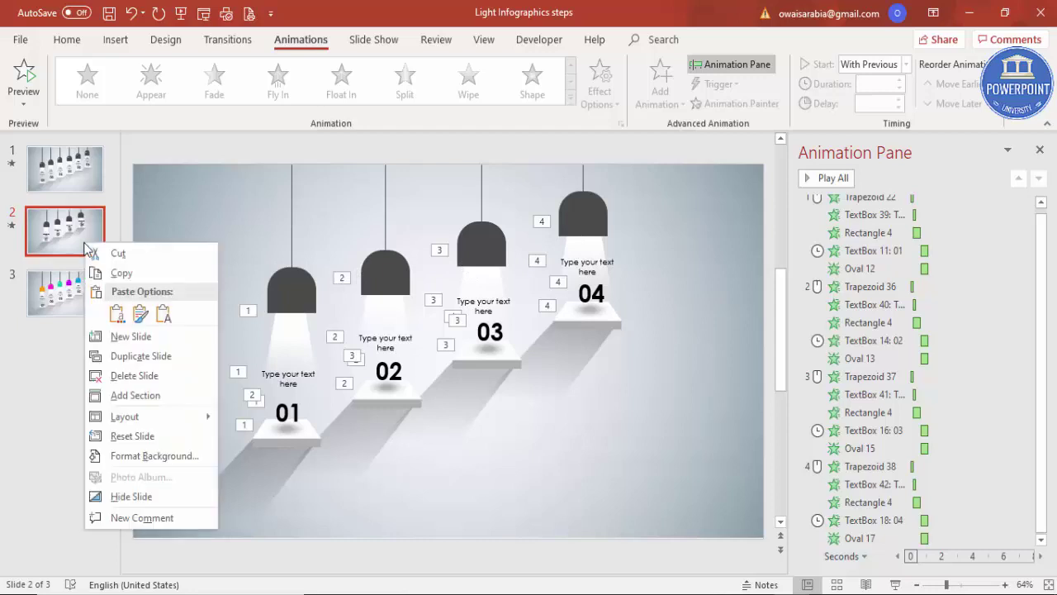
click(137, 354)
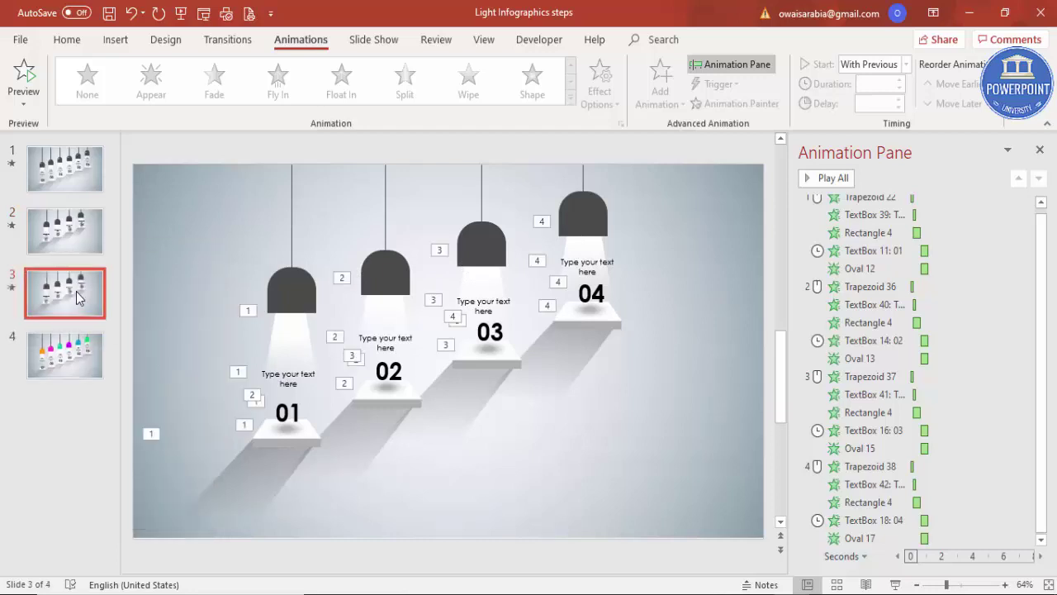
Close the Animation Pane and fill the lamp shade above 01 on slide 3 with orange from the standard colors.
click(291, 291)
click(292, 299)
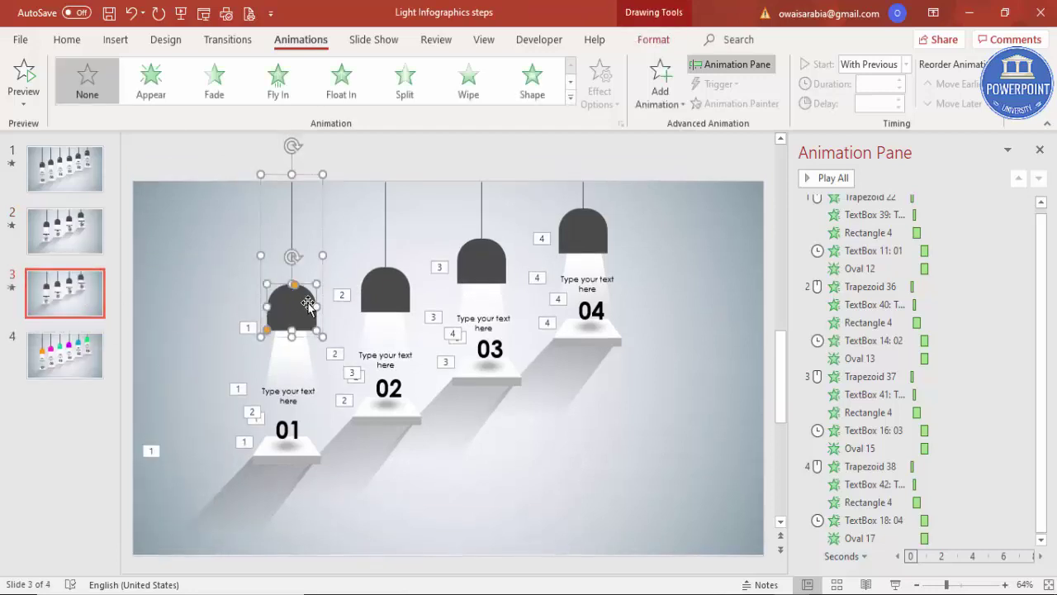
click(1039, 151)
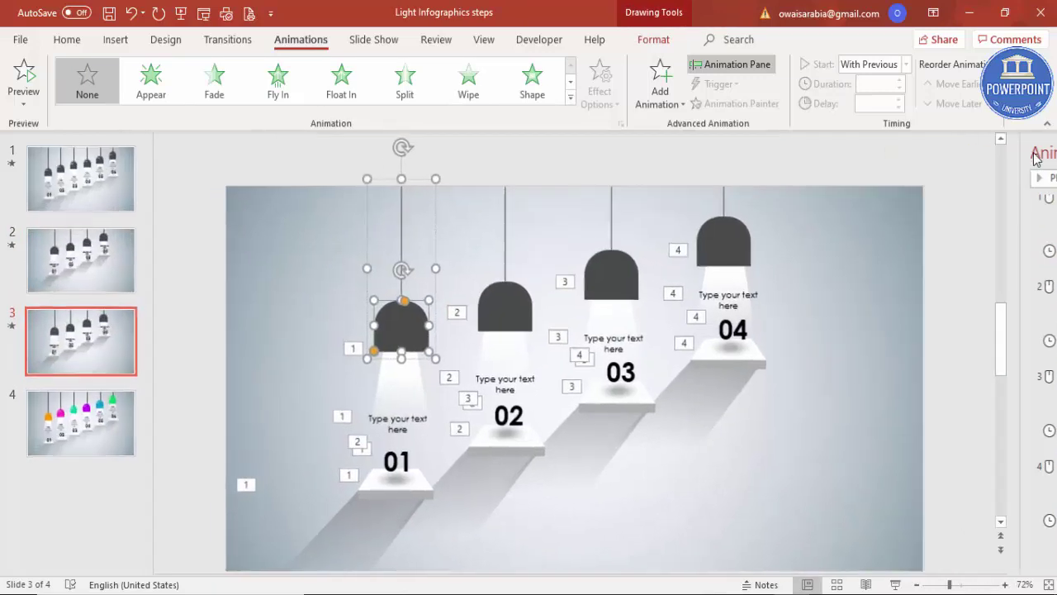
click(658, 45)
right_click(427, 326)
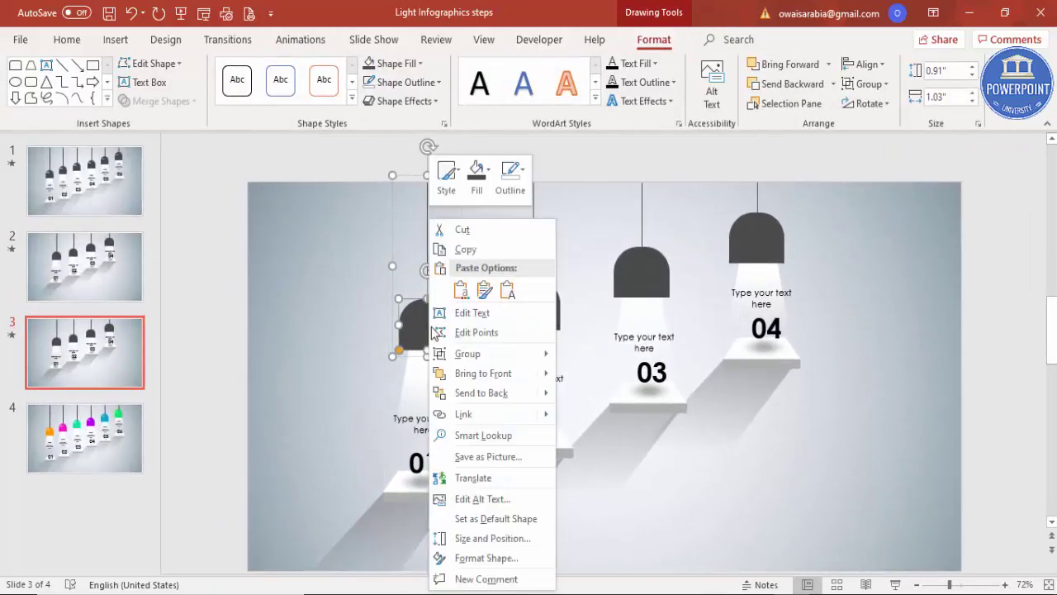
click(886, 365)
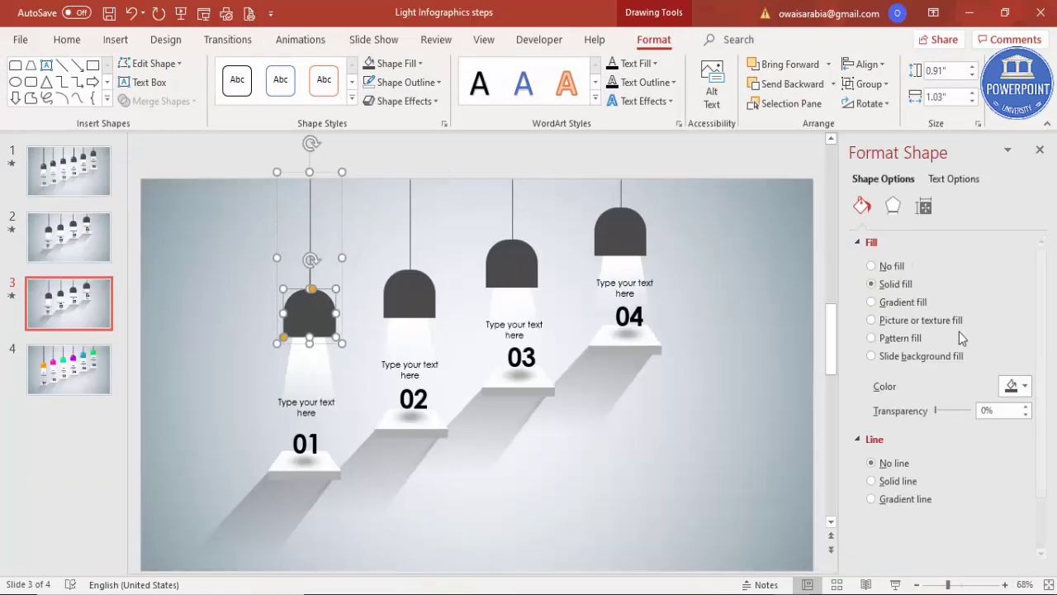
click(1016, 385)
click(961, 566)
click(425, 161)
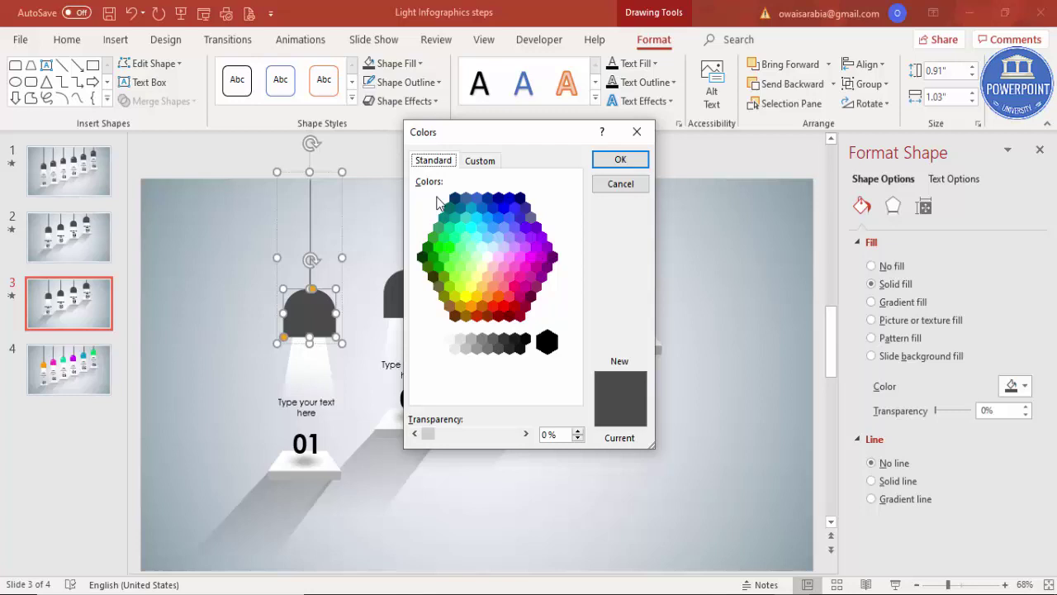
click(471, 306)
click(616, 161)
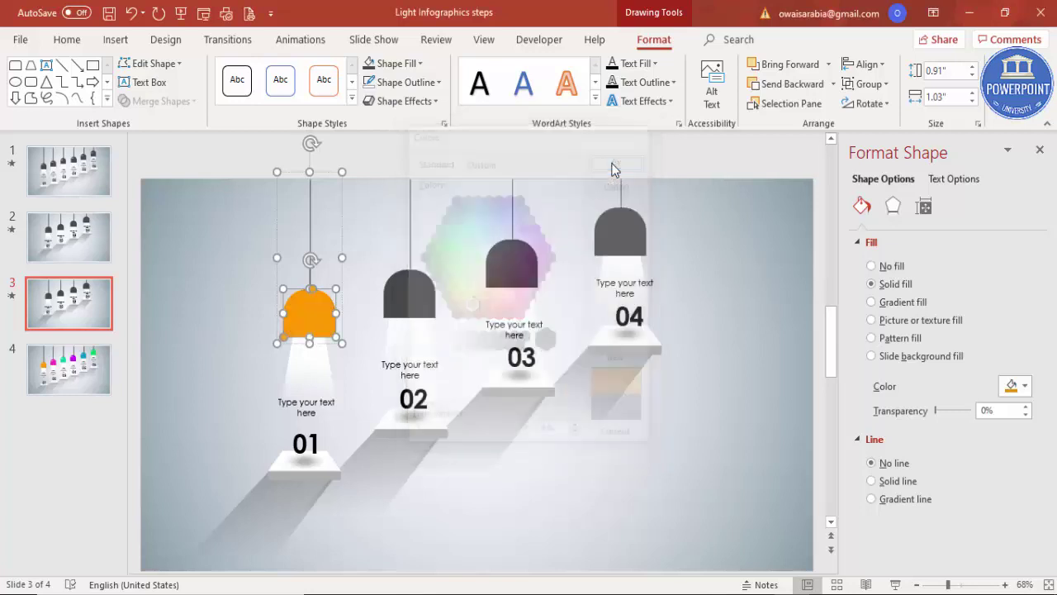
Fill the lamp shade above 02 with purple-magenta from the standard colors.
click(413, 283)
click(413, 283)
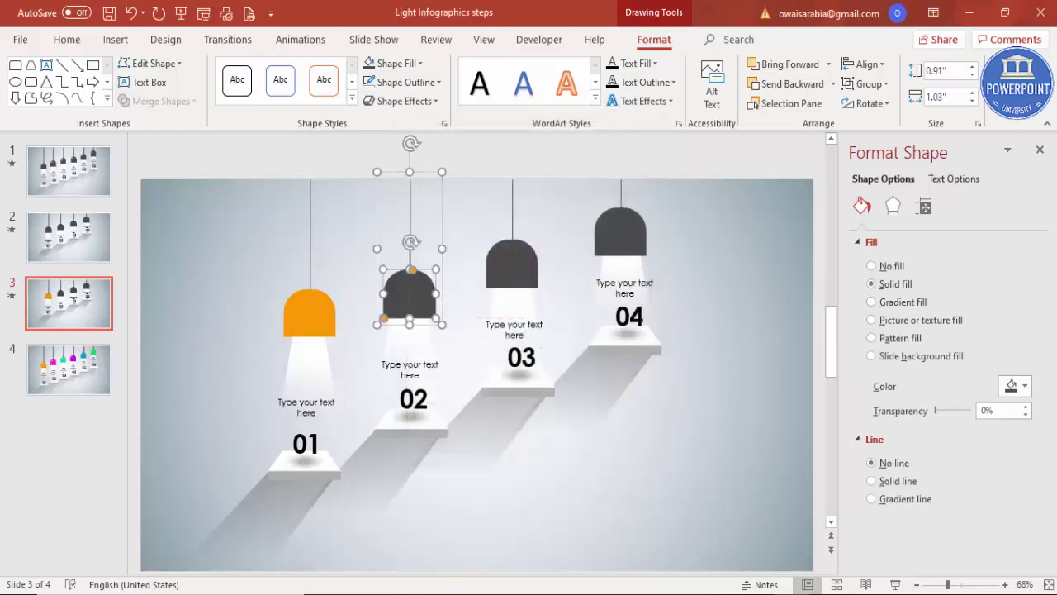
click(1017, 386)
click(968, 561)
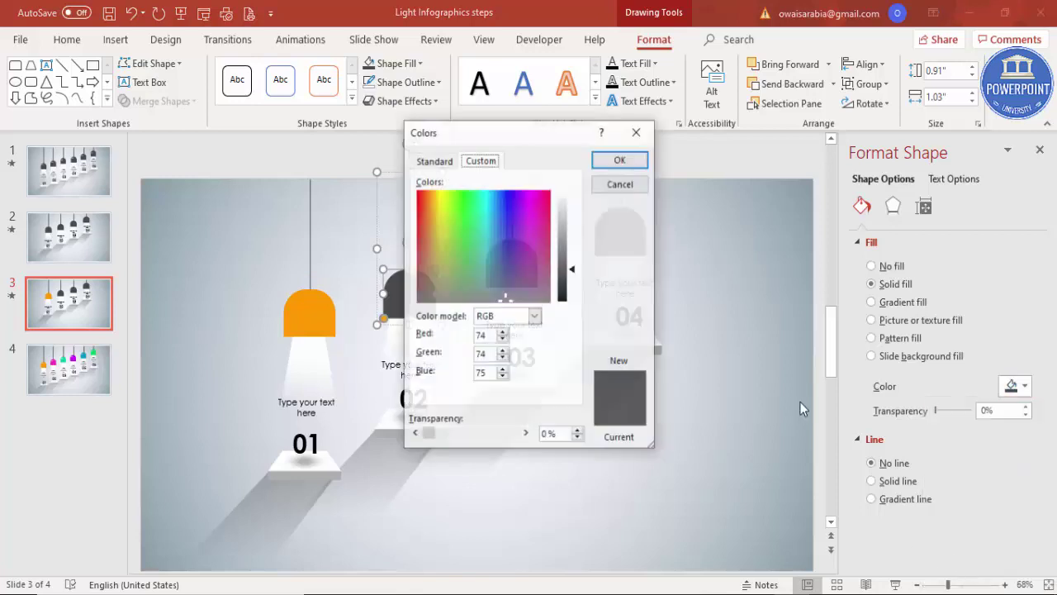
click(435, 161)
click(545, 253)
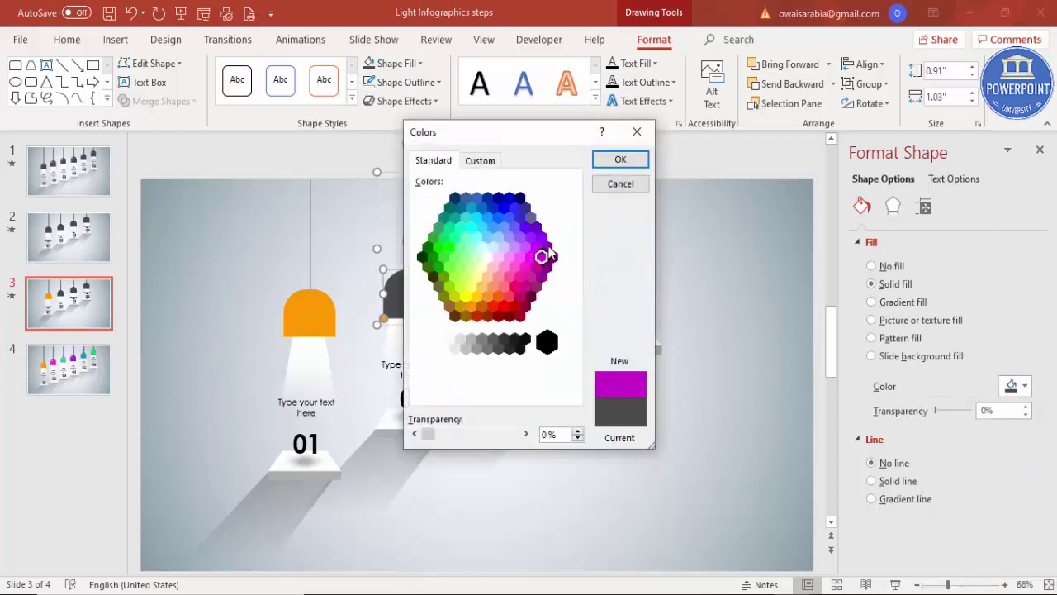
click(630, 159)
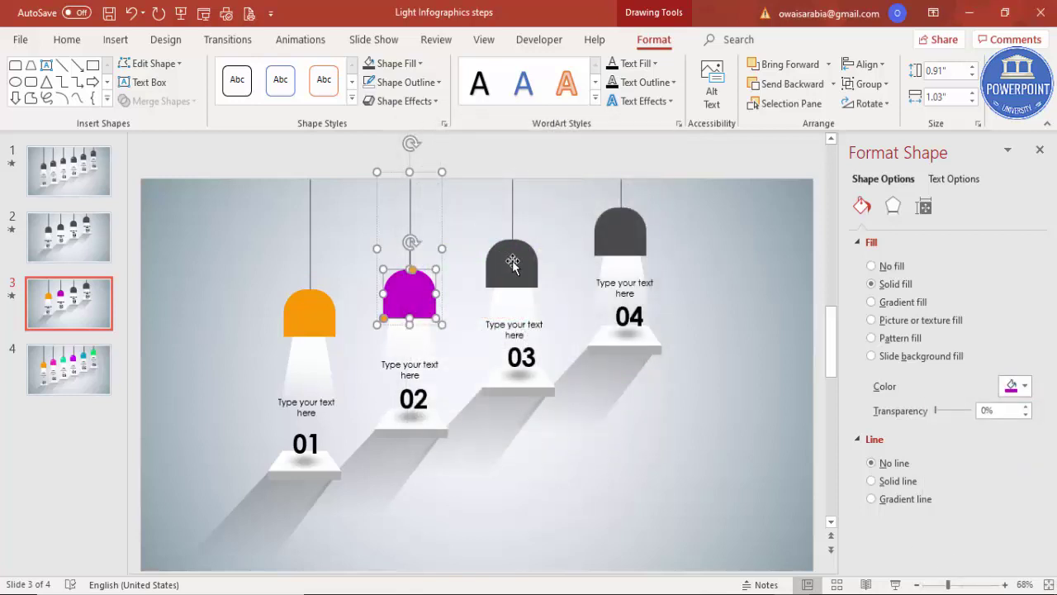
Fill the lamp shade above 03 with teal green from the standard colors.
click(504, 260)
click(519, 264)
click(1005, 388)
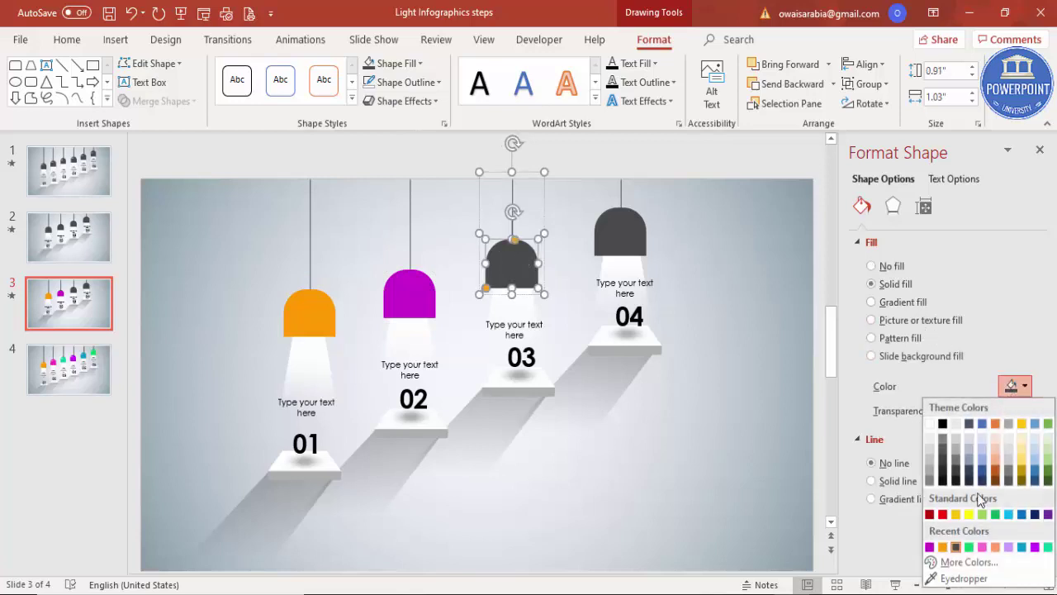
click(968, 562)
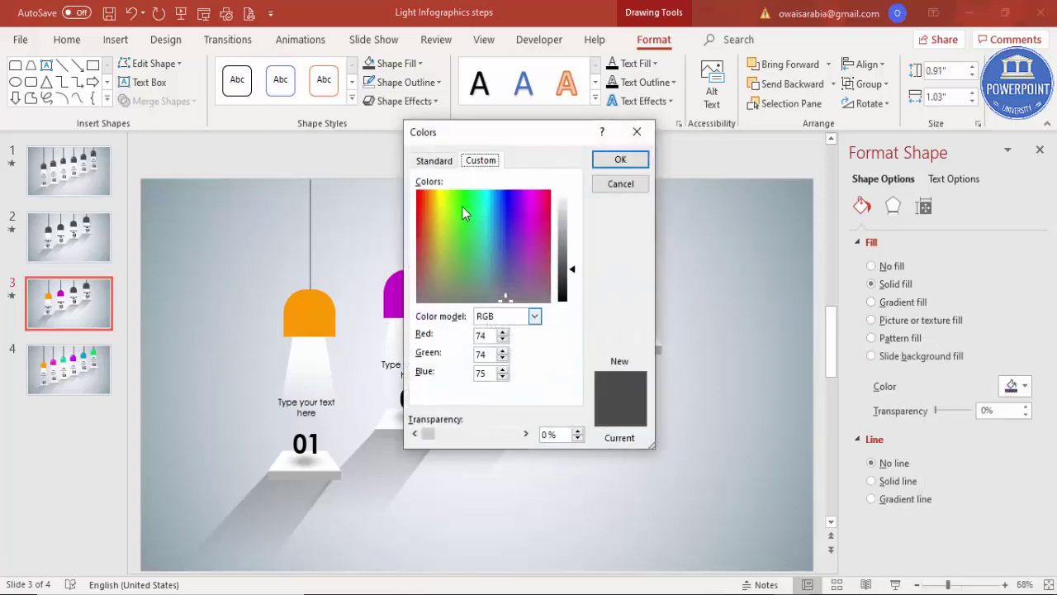
click(435, 161)
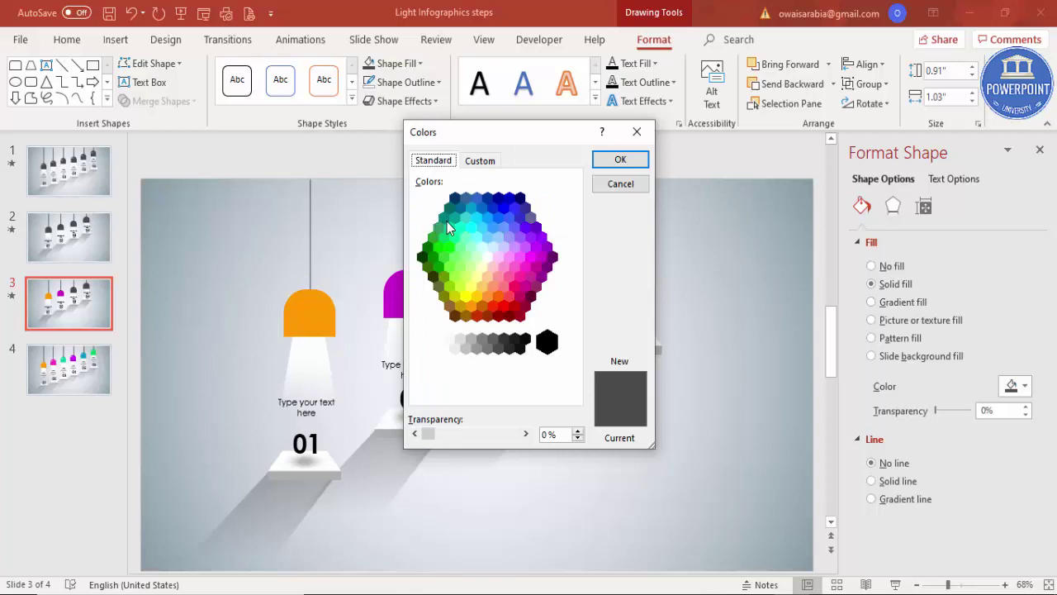
click(444, 218)
click(603, 164)
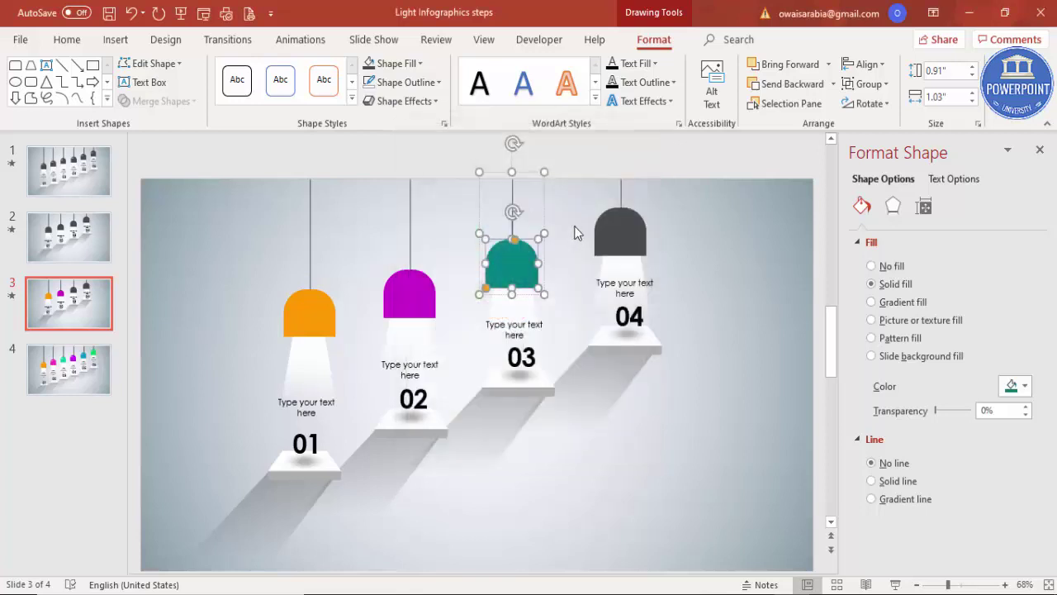
Fill the lamp shade above 04 with bright blue from the standard colors and deselect it.
click(621, 234)
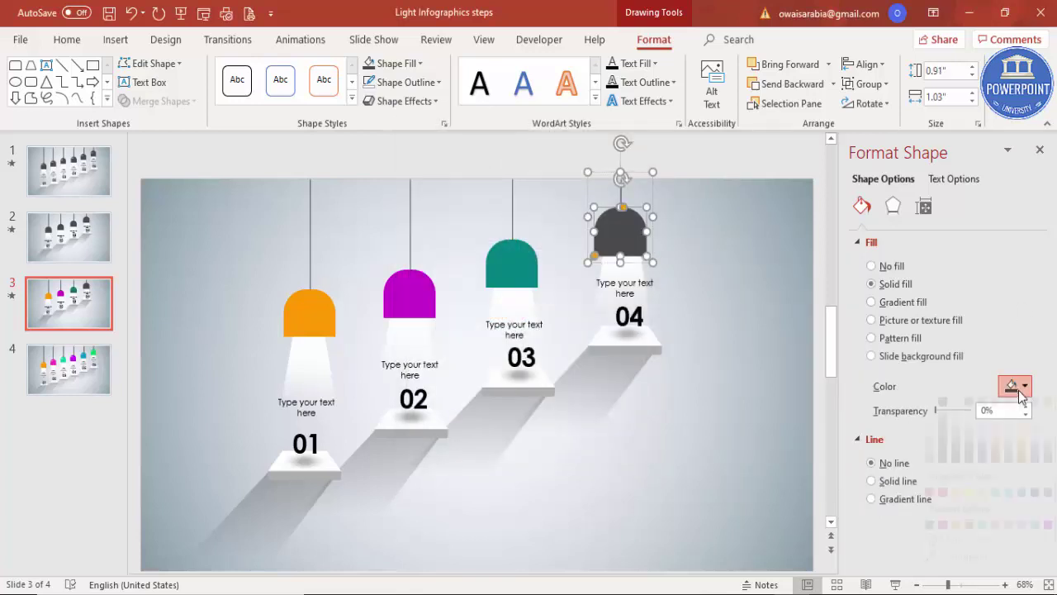
click(1015, 386)
click(983, 560)
click(435, 160)
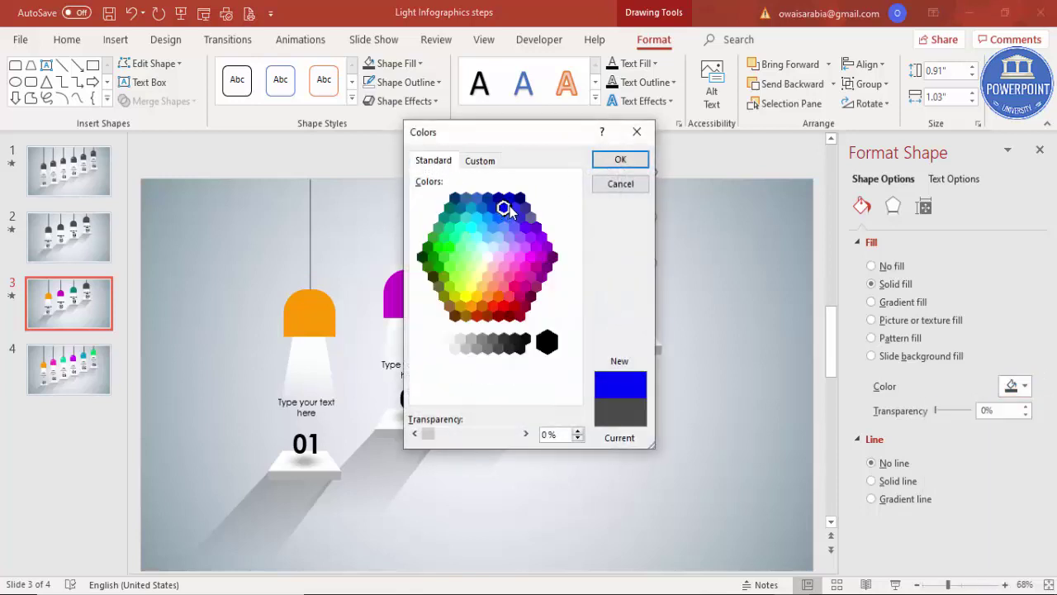
click(620, 159)
click(687, 196)
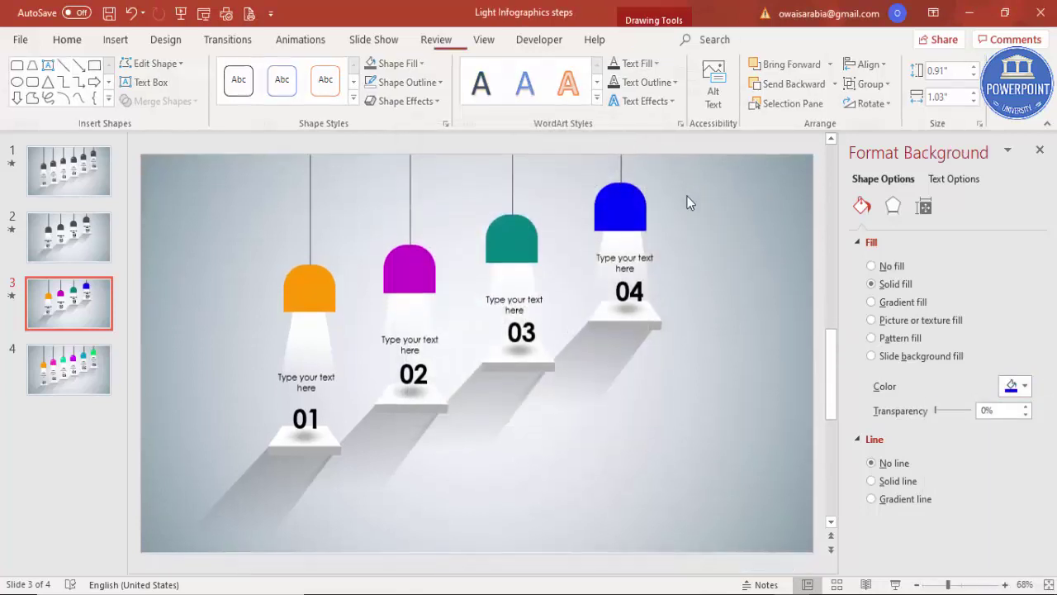